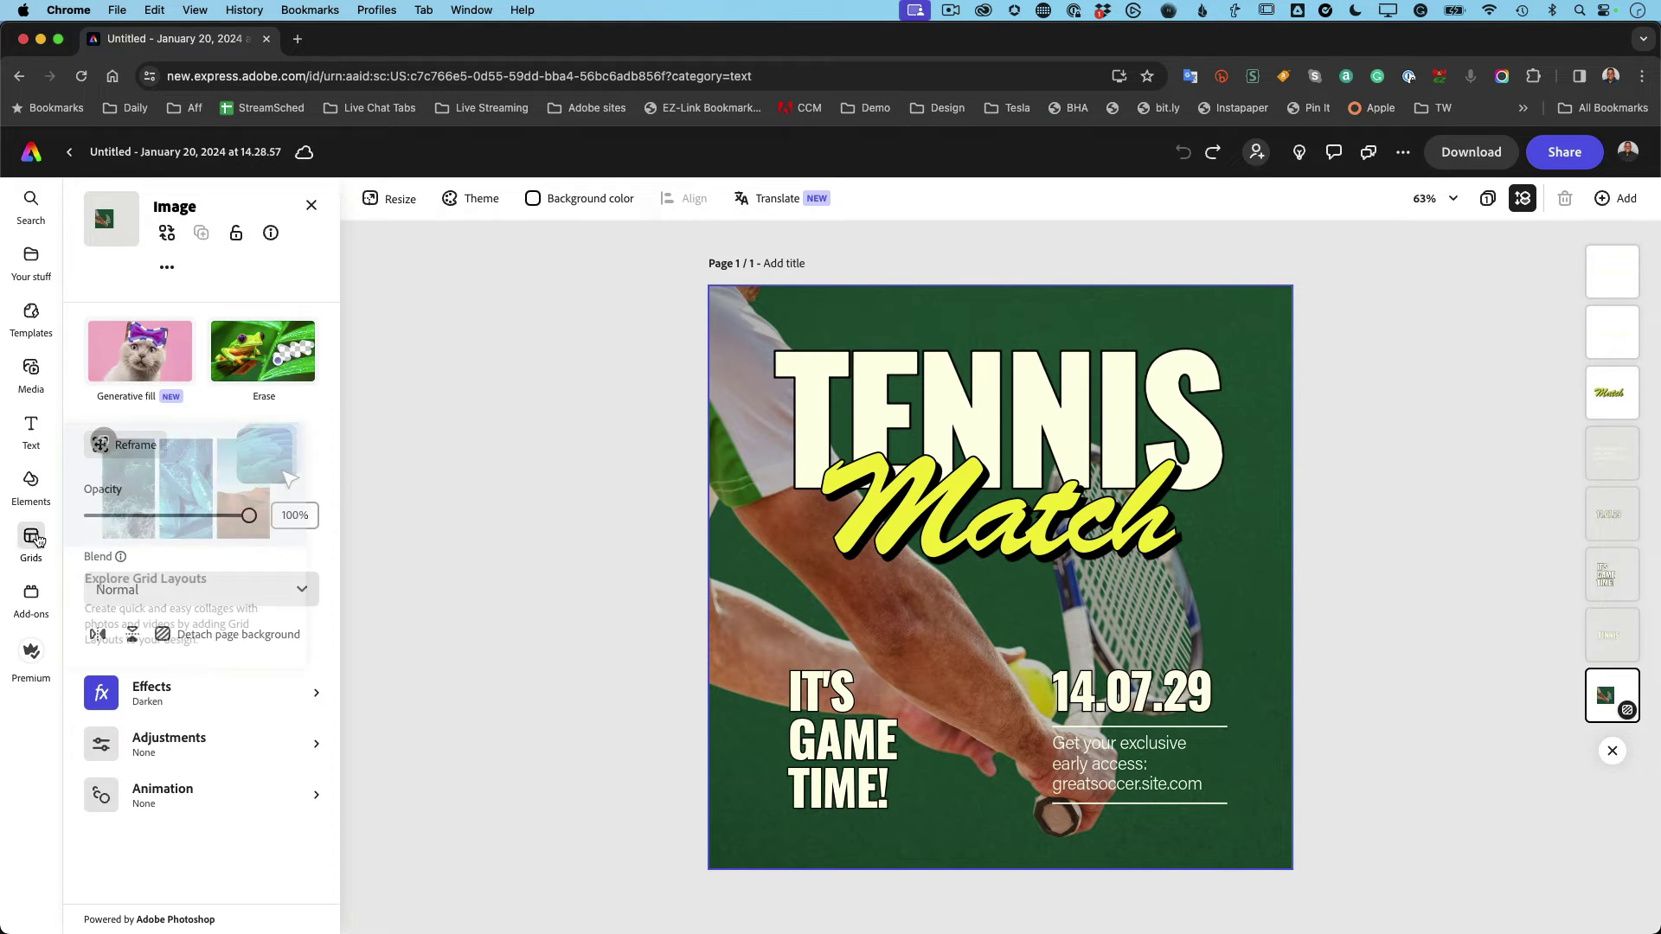
Search stock photos for 'tennis' and add the first racket-and-ball result to the page.
click(31, 368)
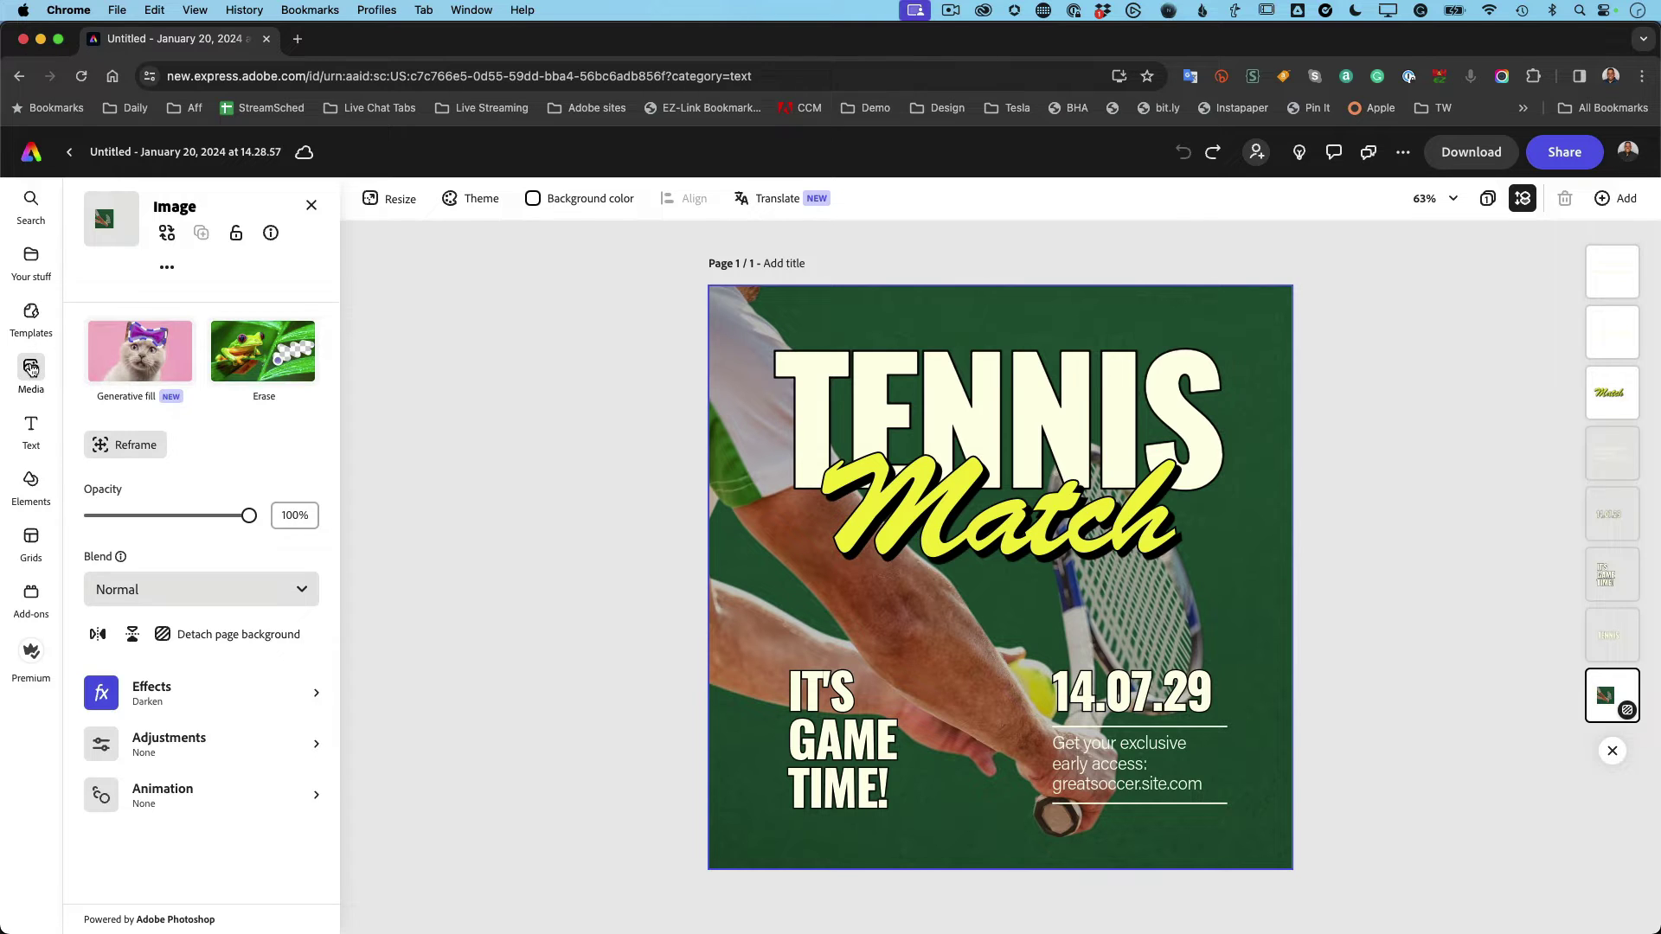
click(218, 361)
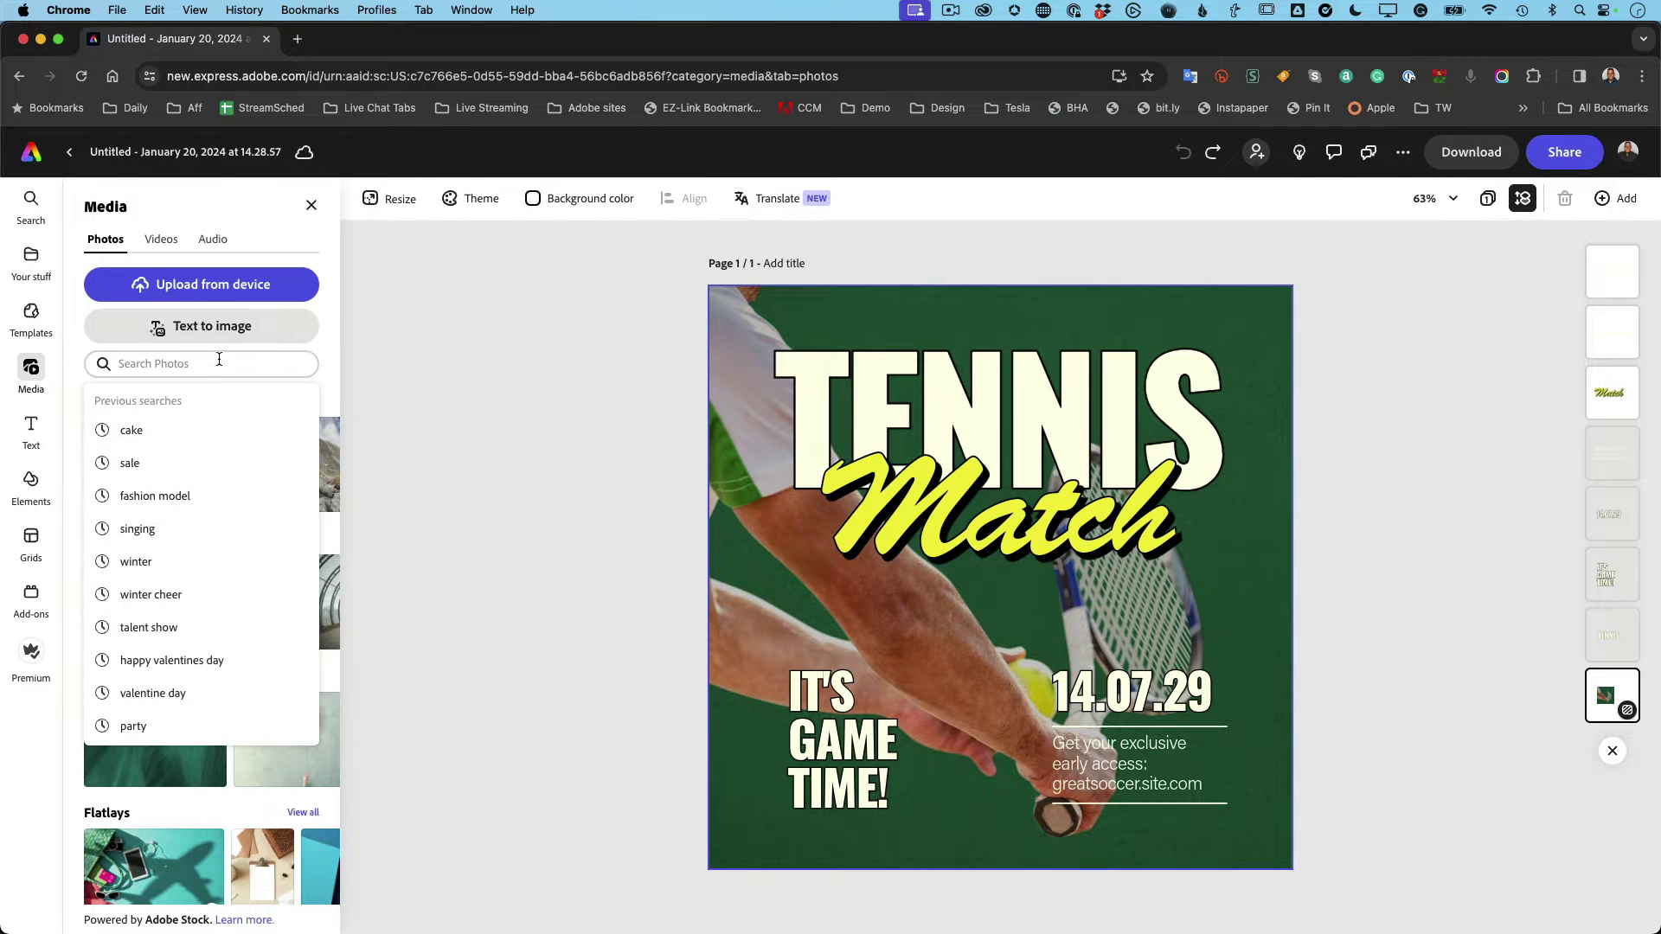
text(ten)
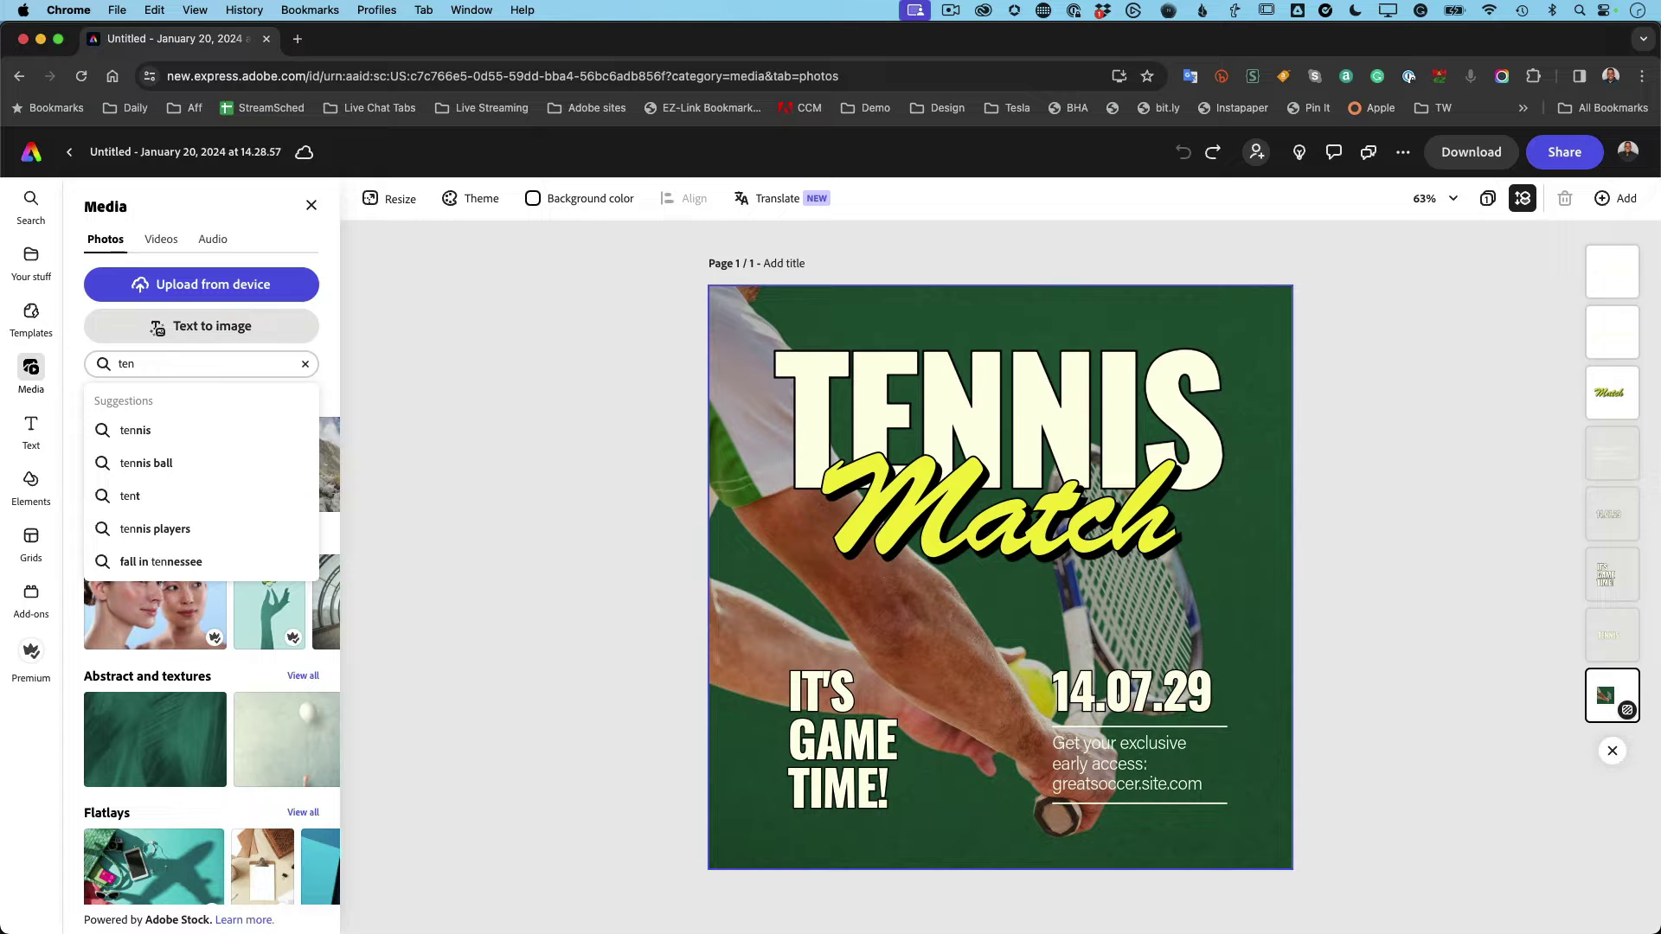
text(nis)
click(244, 429)
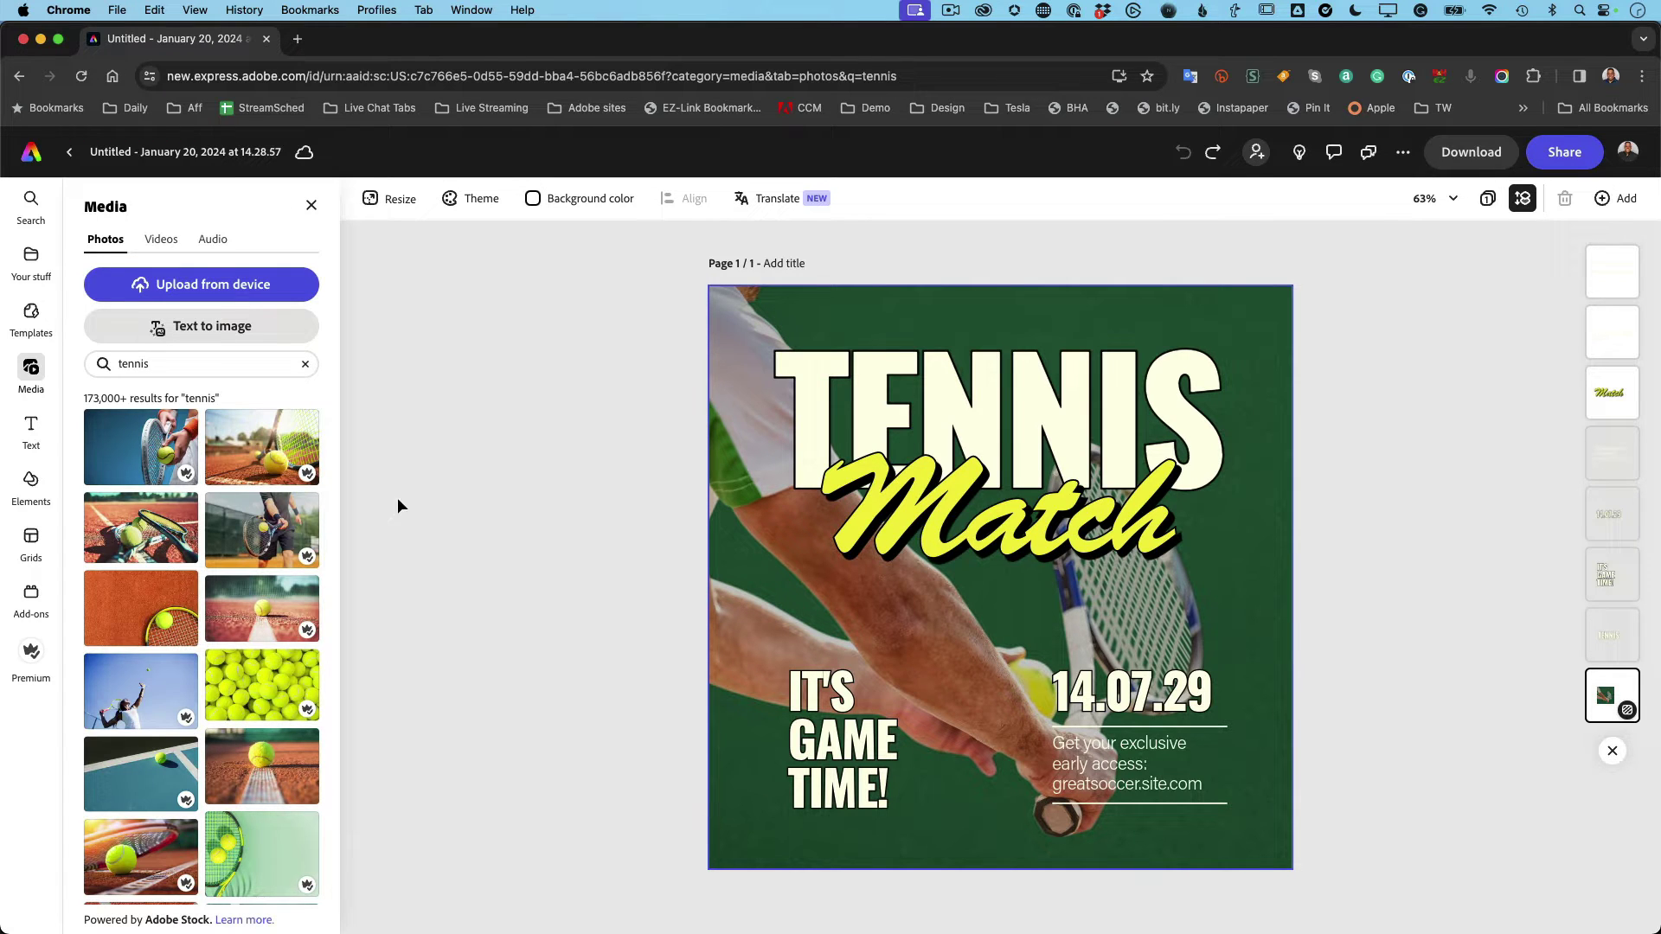
click(144, 455)
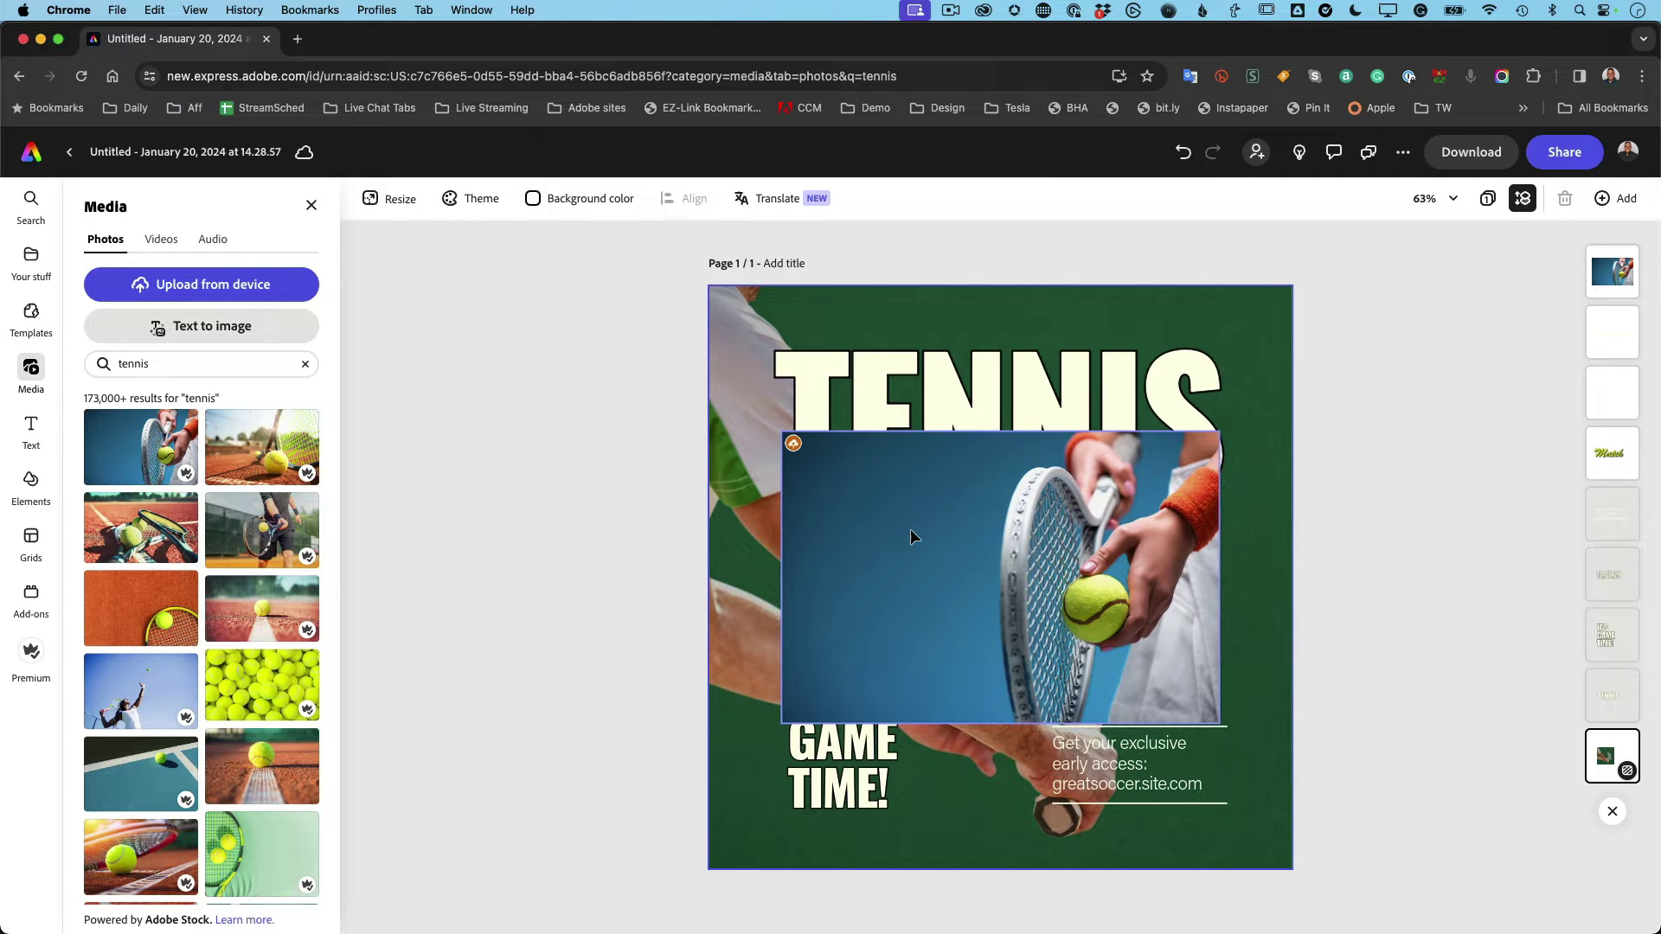
Set the racket-and-ball photo as the page background, replacing the green player image.
click(879, 531)
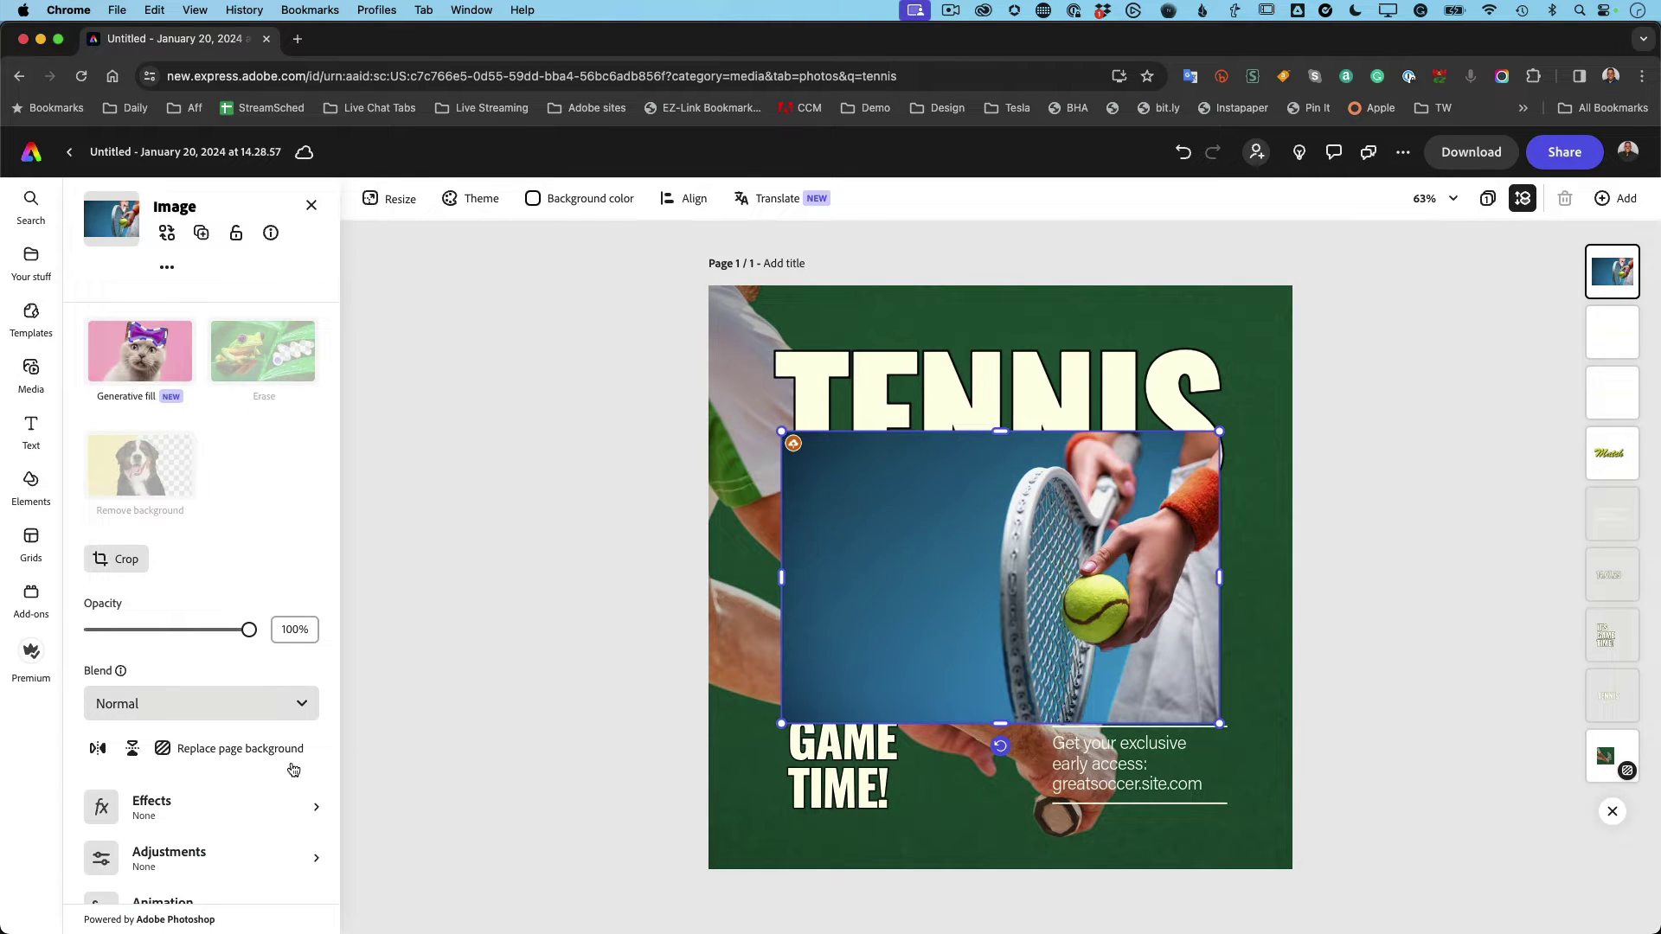
click(231, 758)
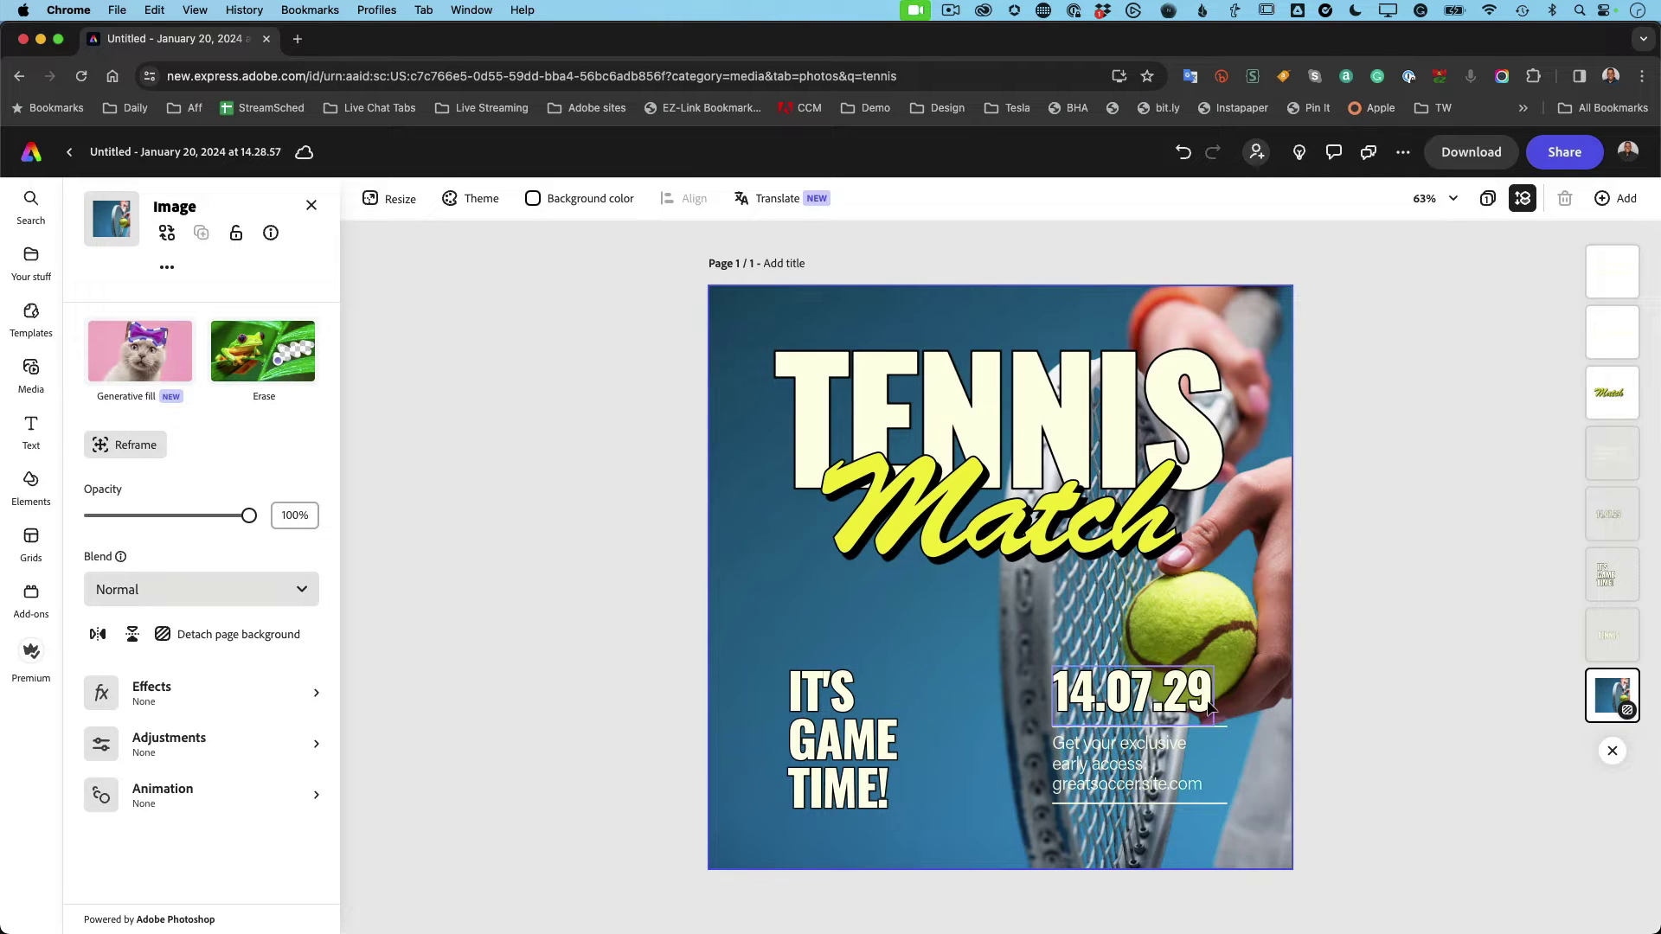
Move the TENNIS Match headline to the top left and shrink it.
click(1063, 400)
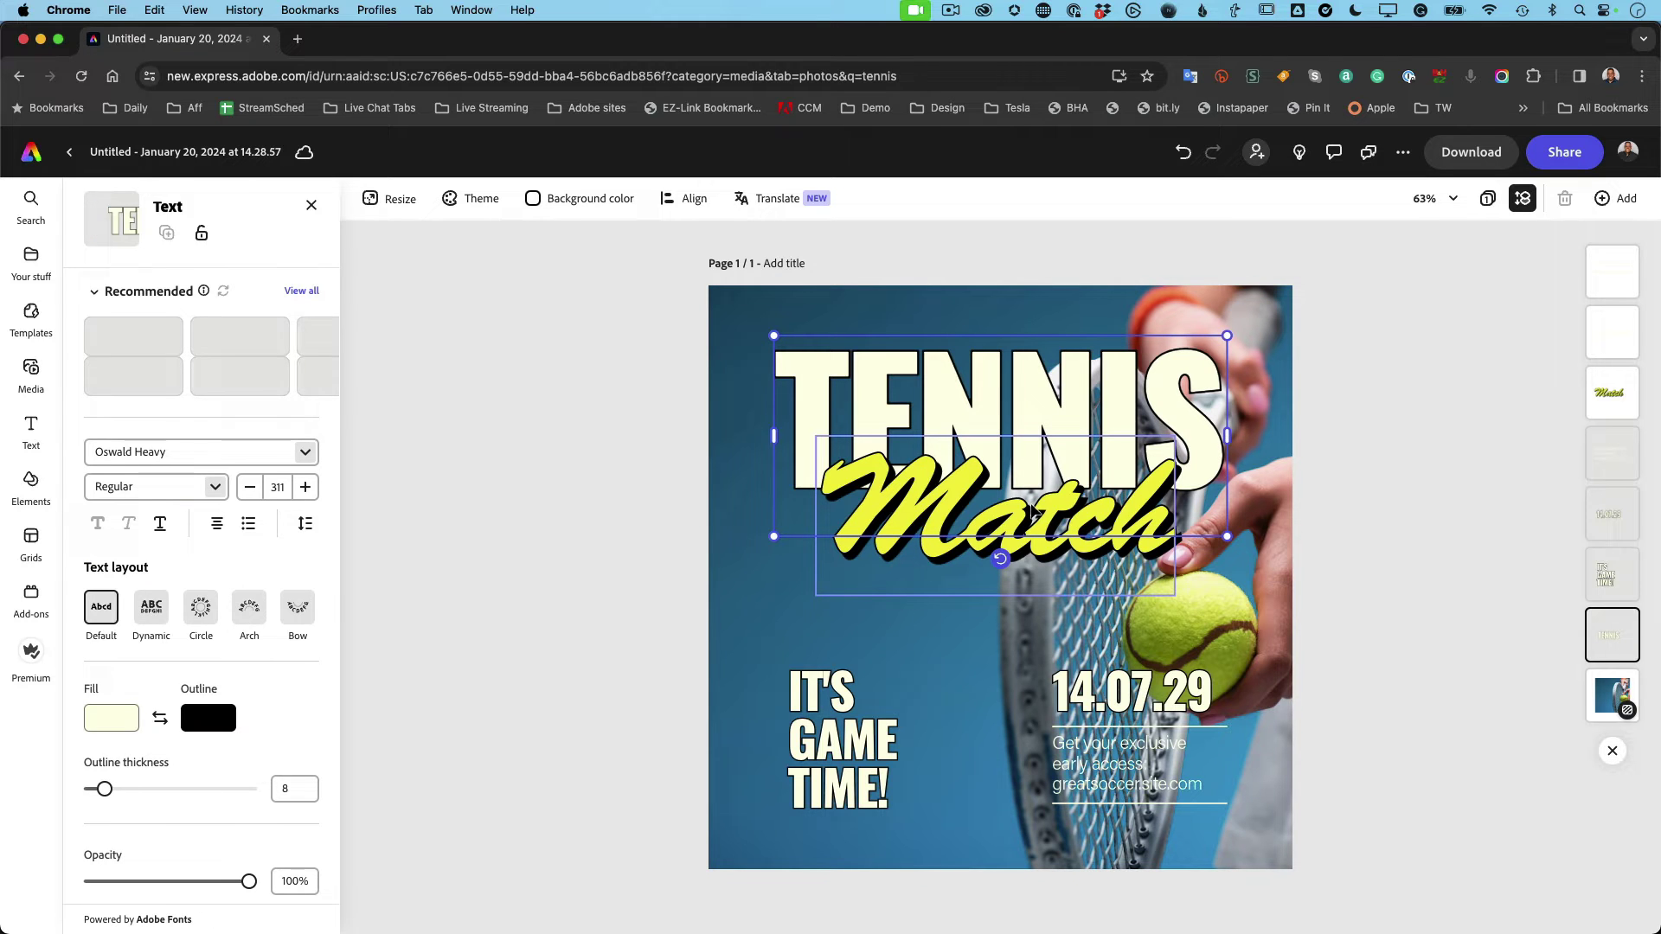
shift+click(1032, 510)
drag(1032, 510, 983, 502)
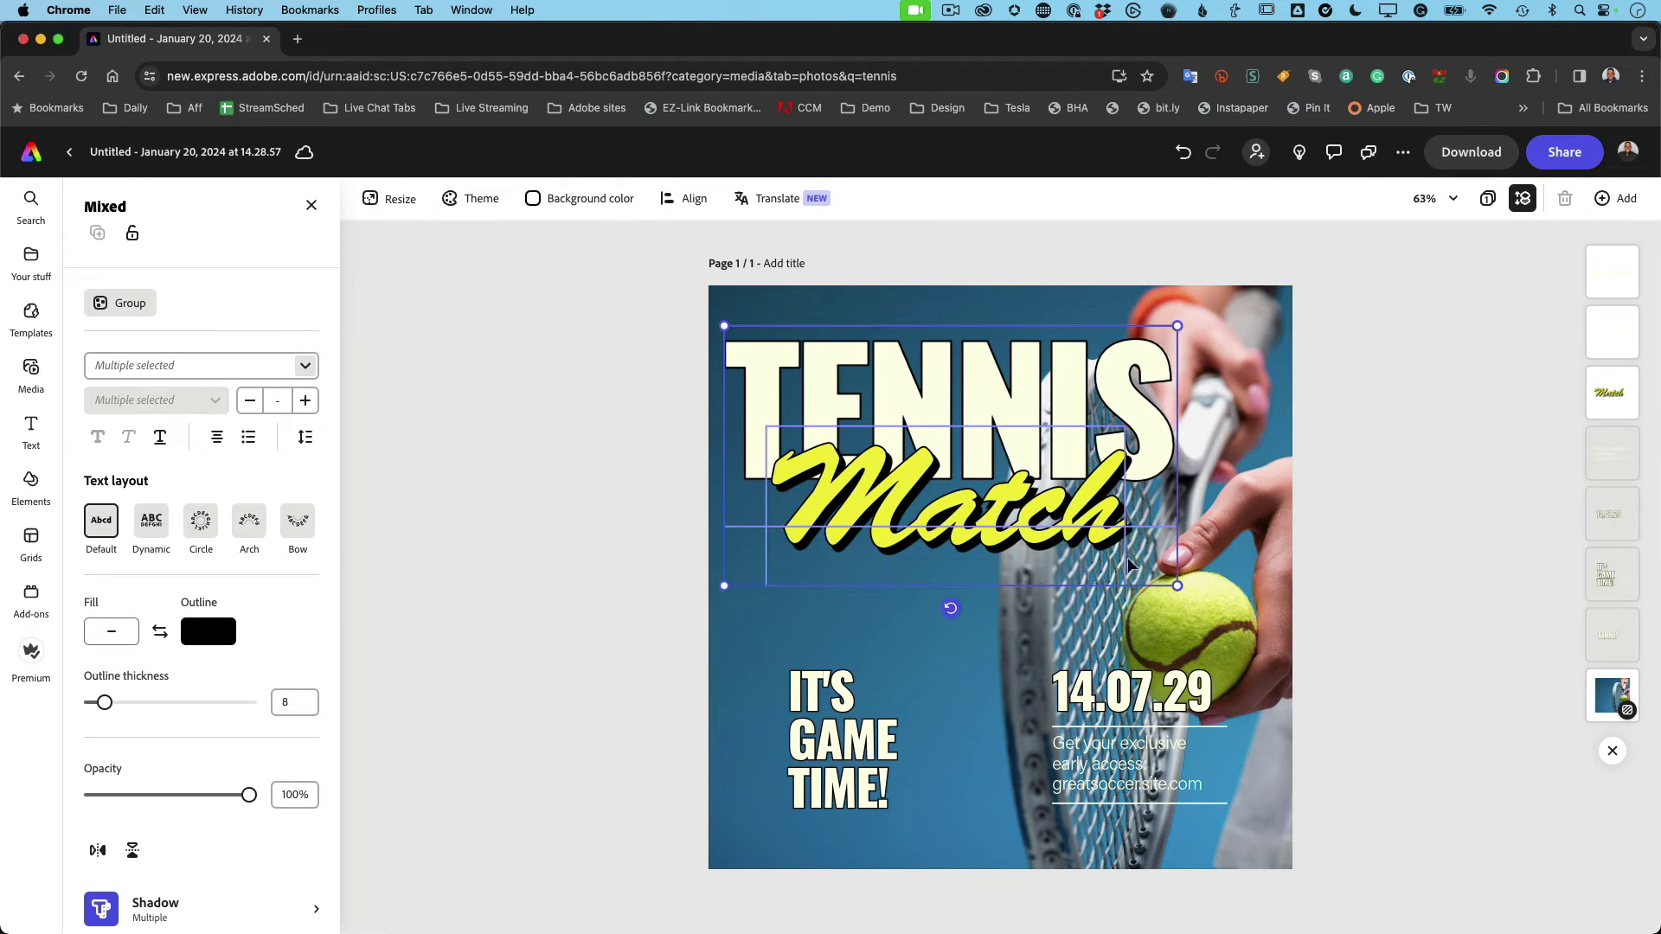
drag(1179, 586, 1104, 522)
Shrink the date block and move it under the headline, then shift IT'S GAME TIME! left.
click(1128, 705)
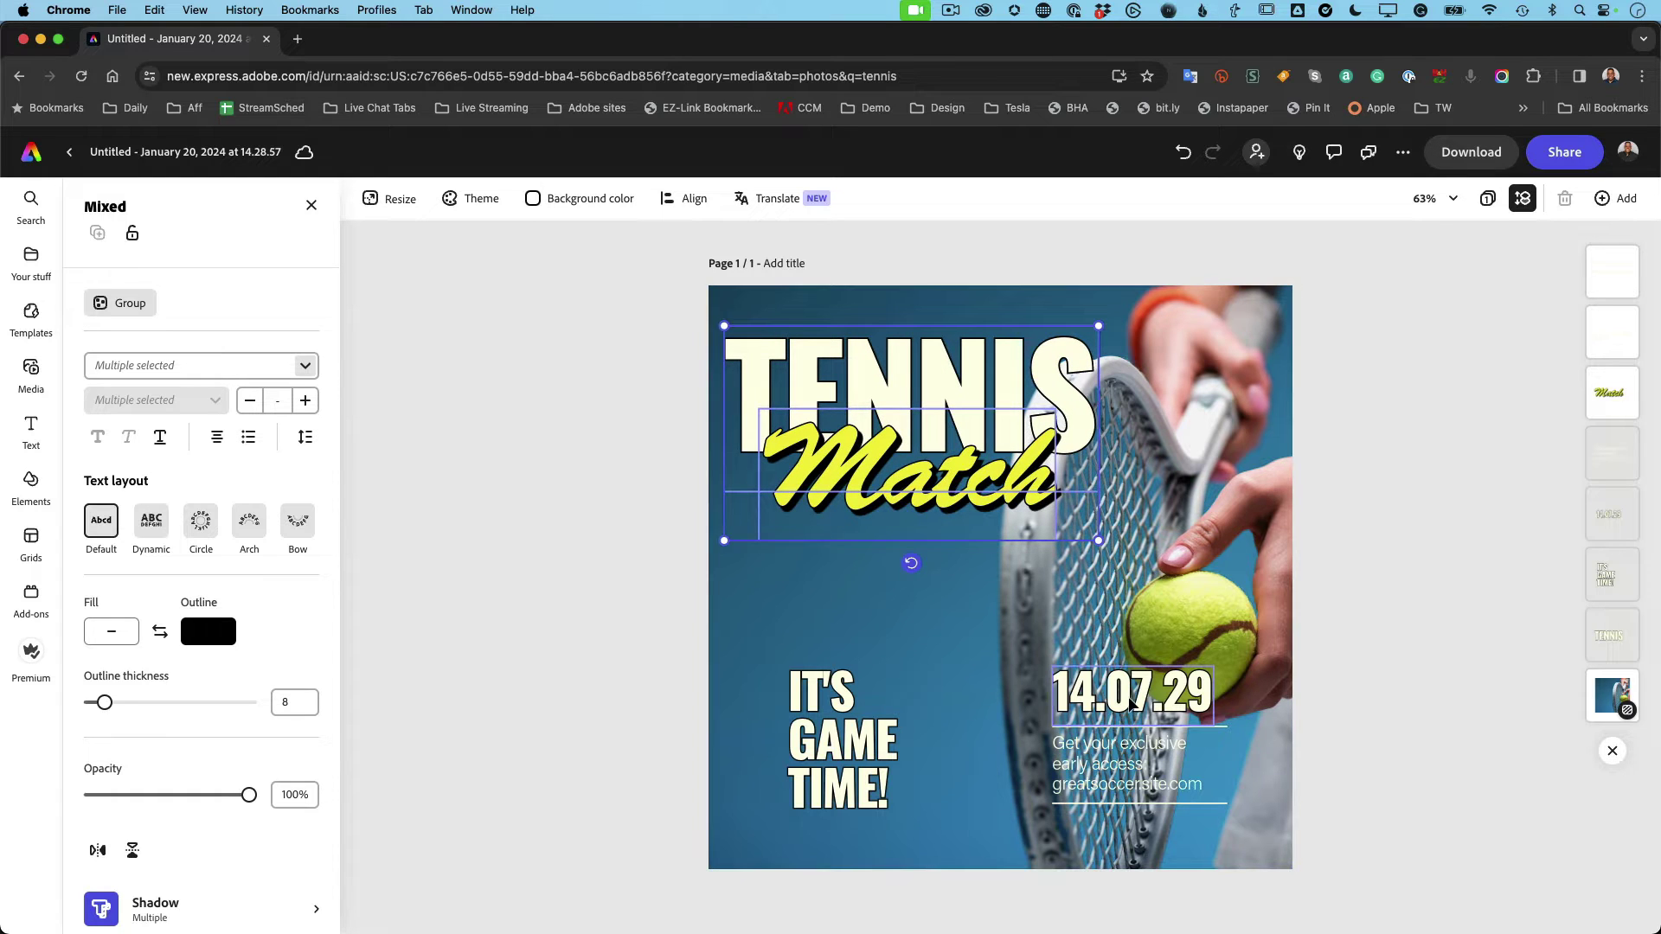
shift+click(1098, 754)
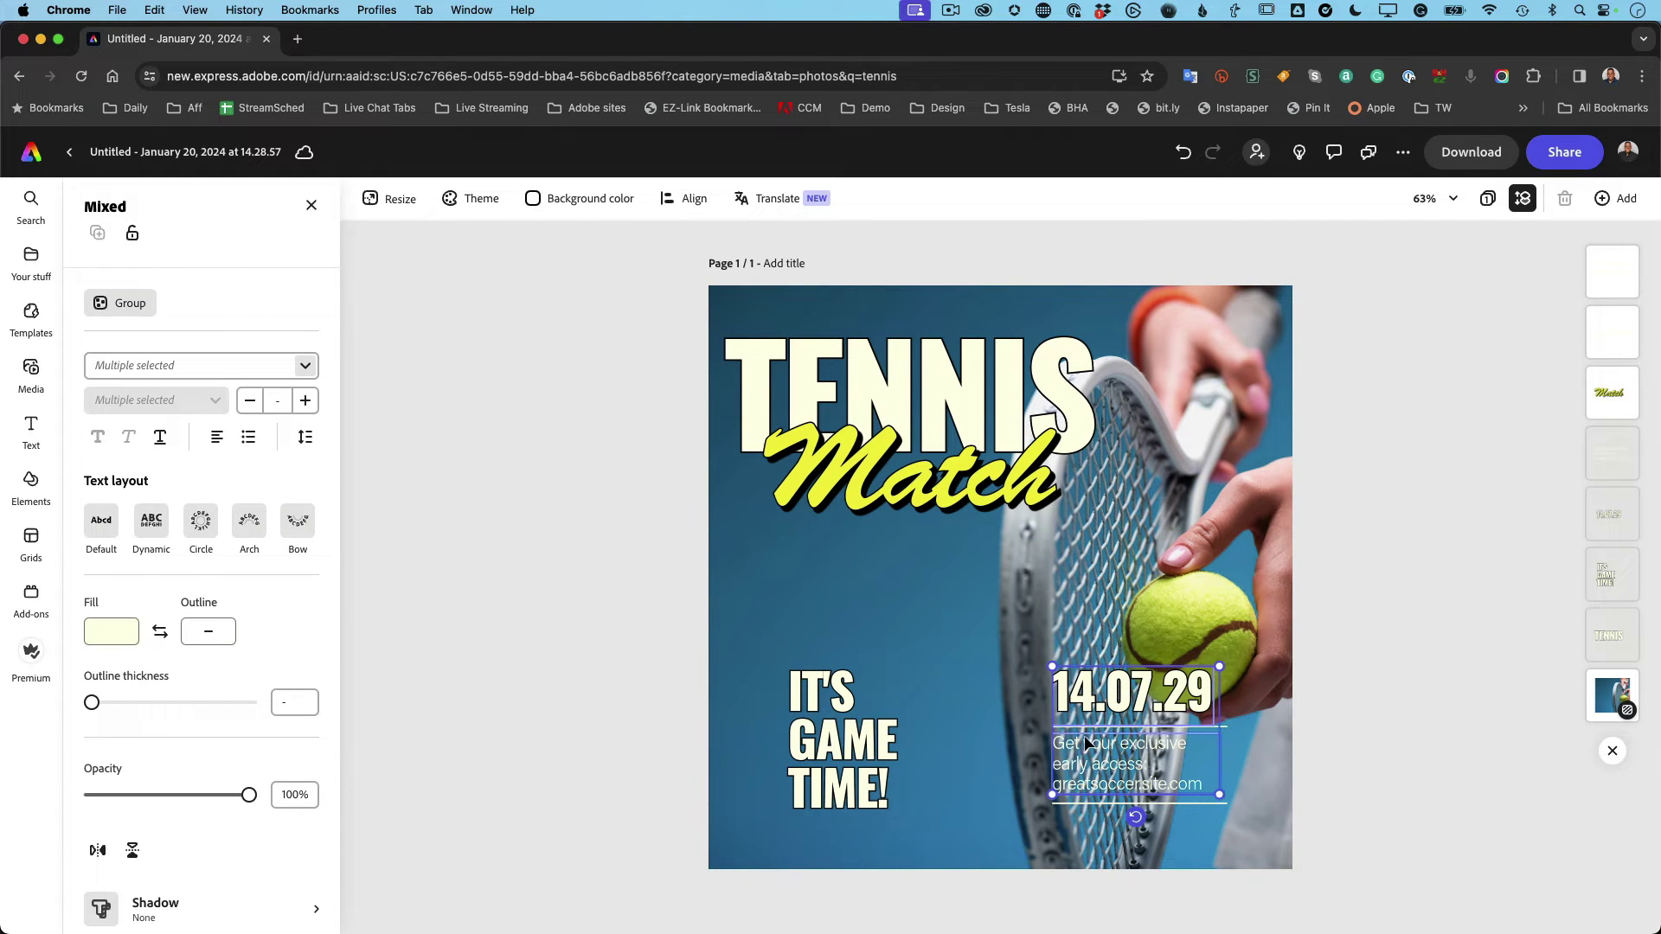
shift+click(1223, 728)
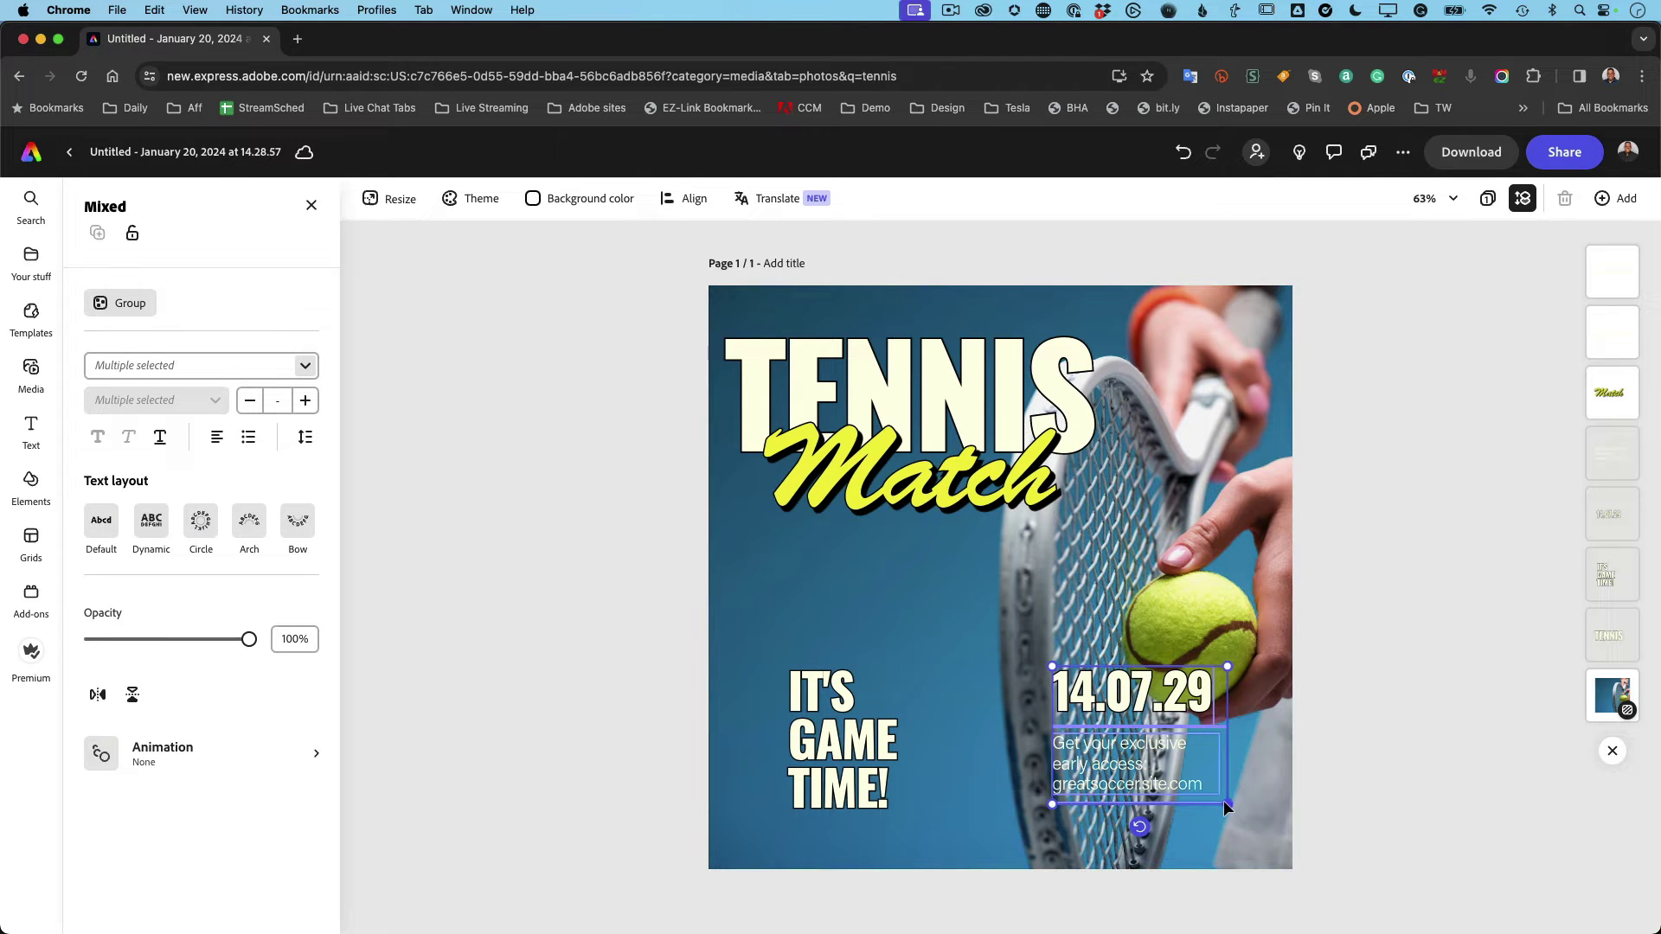
drag(1227, 794, 1186, 781)
drag(1117, 738, 913, 610)
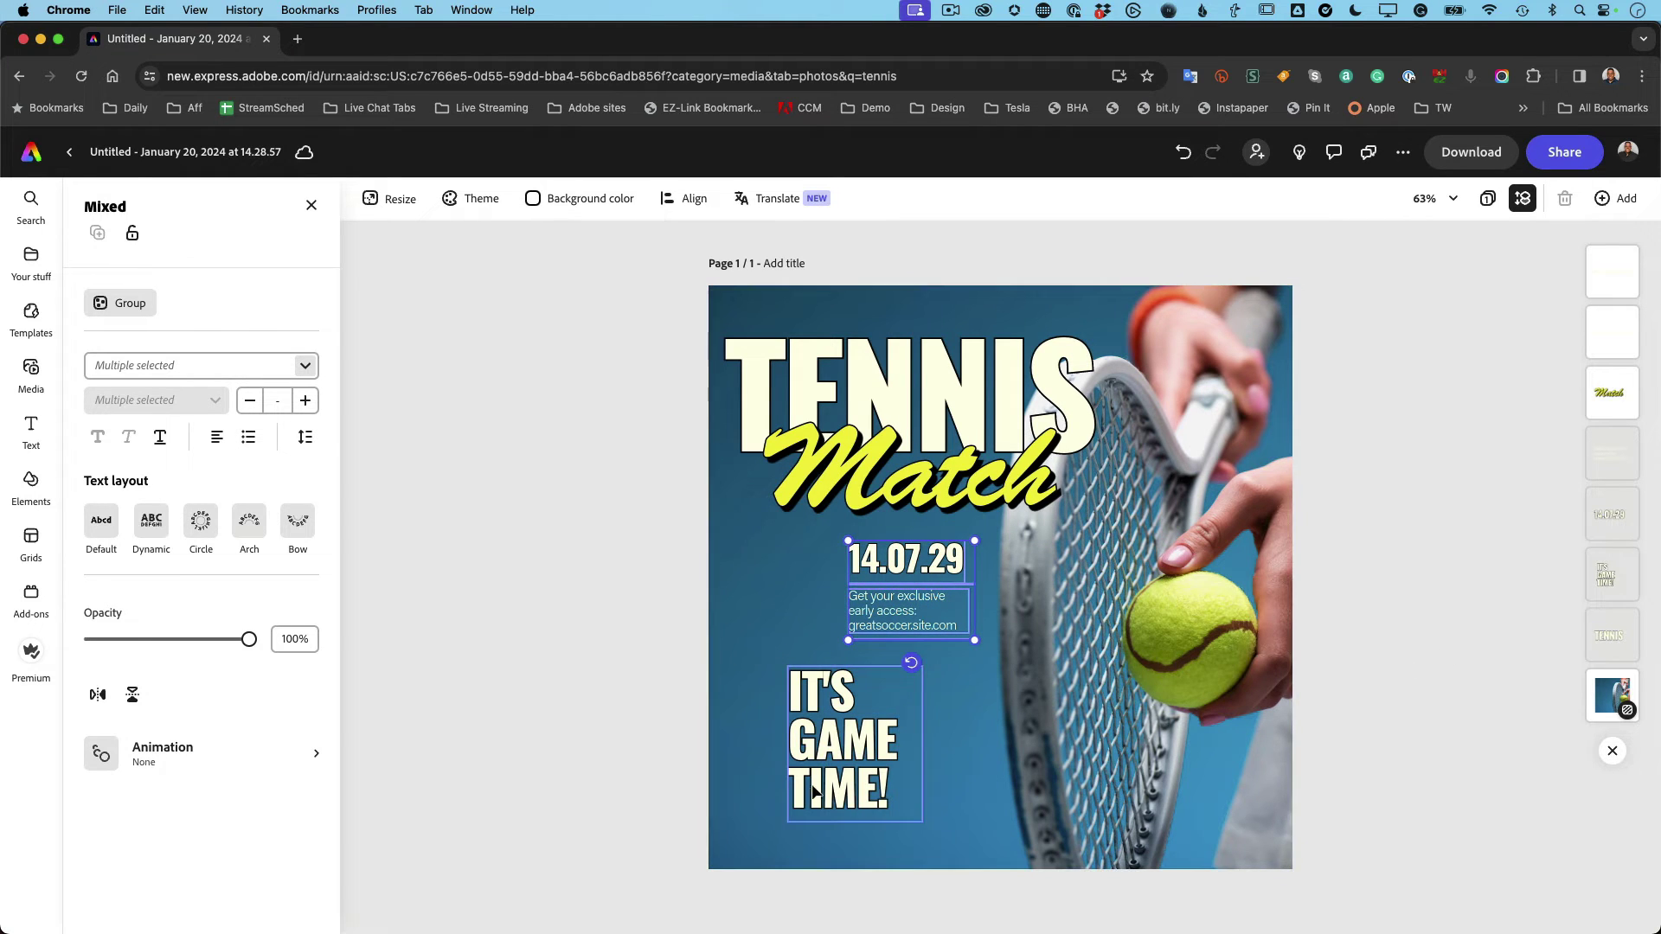
drag(799, 782, 753, 779)
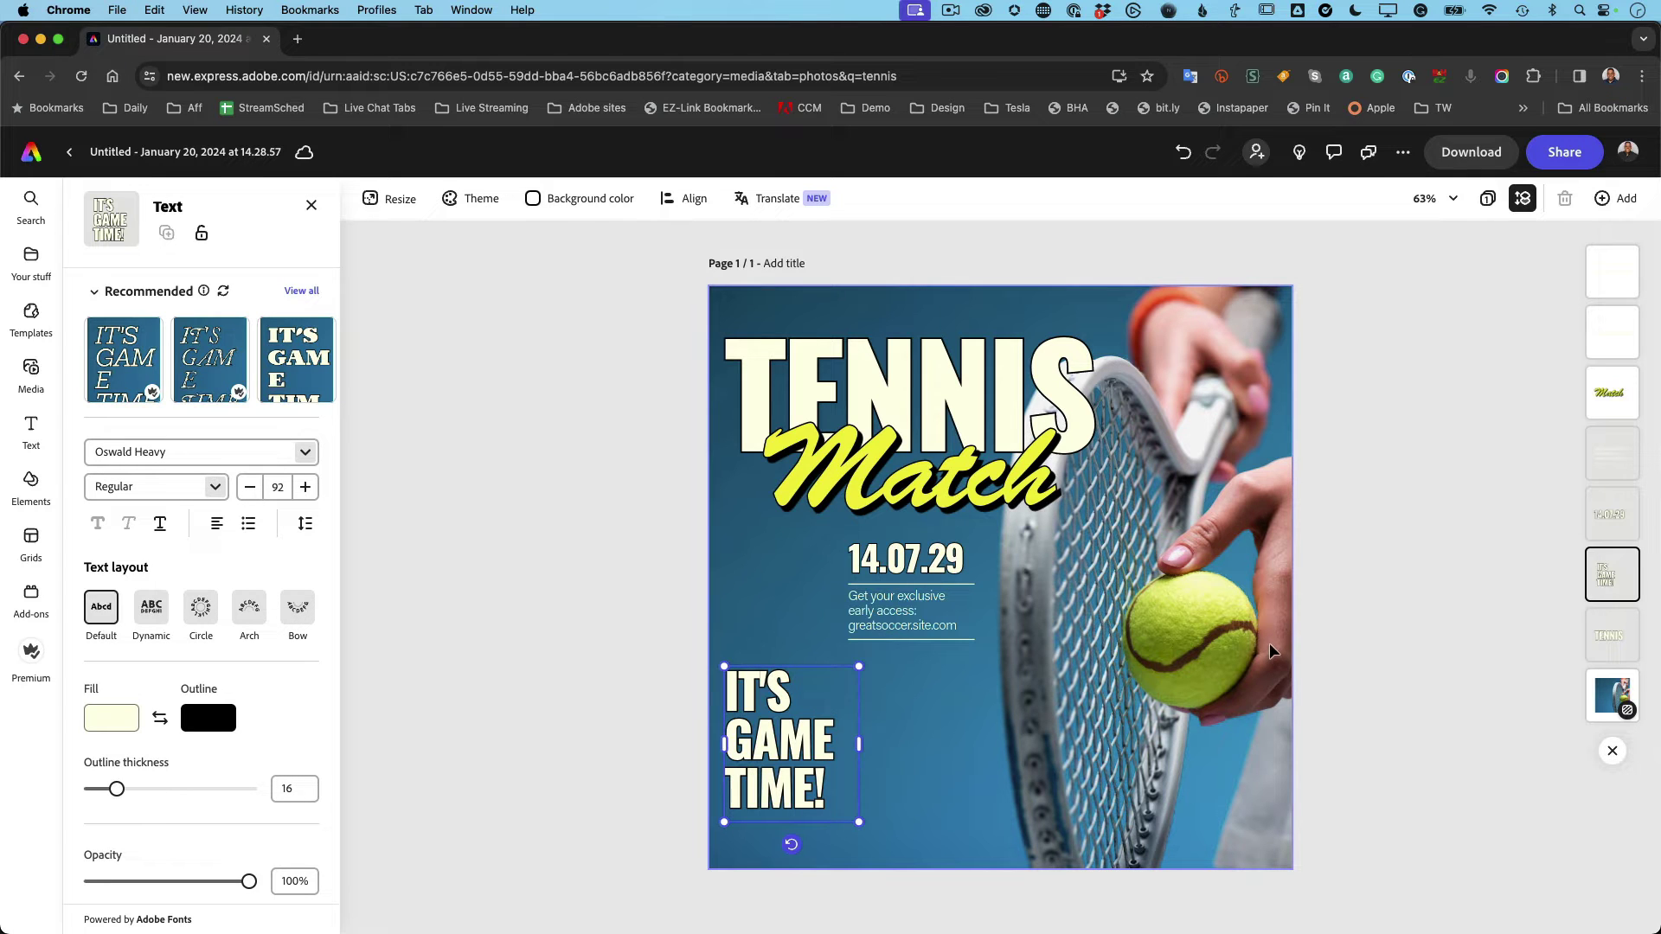
click(1362, 658)
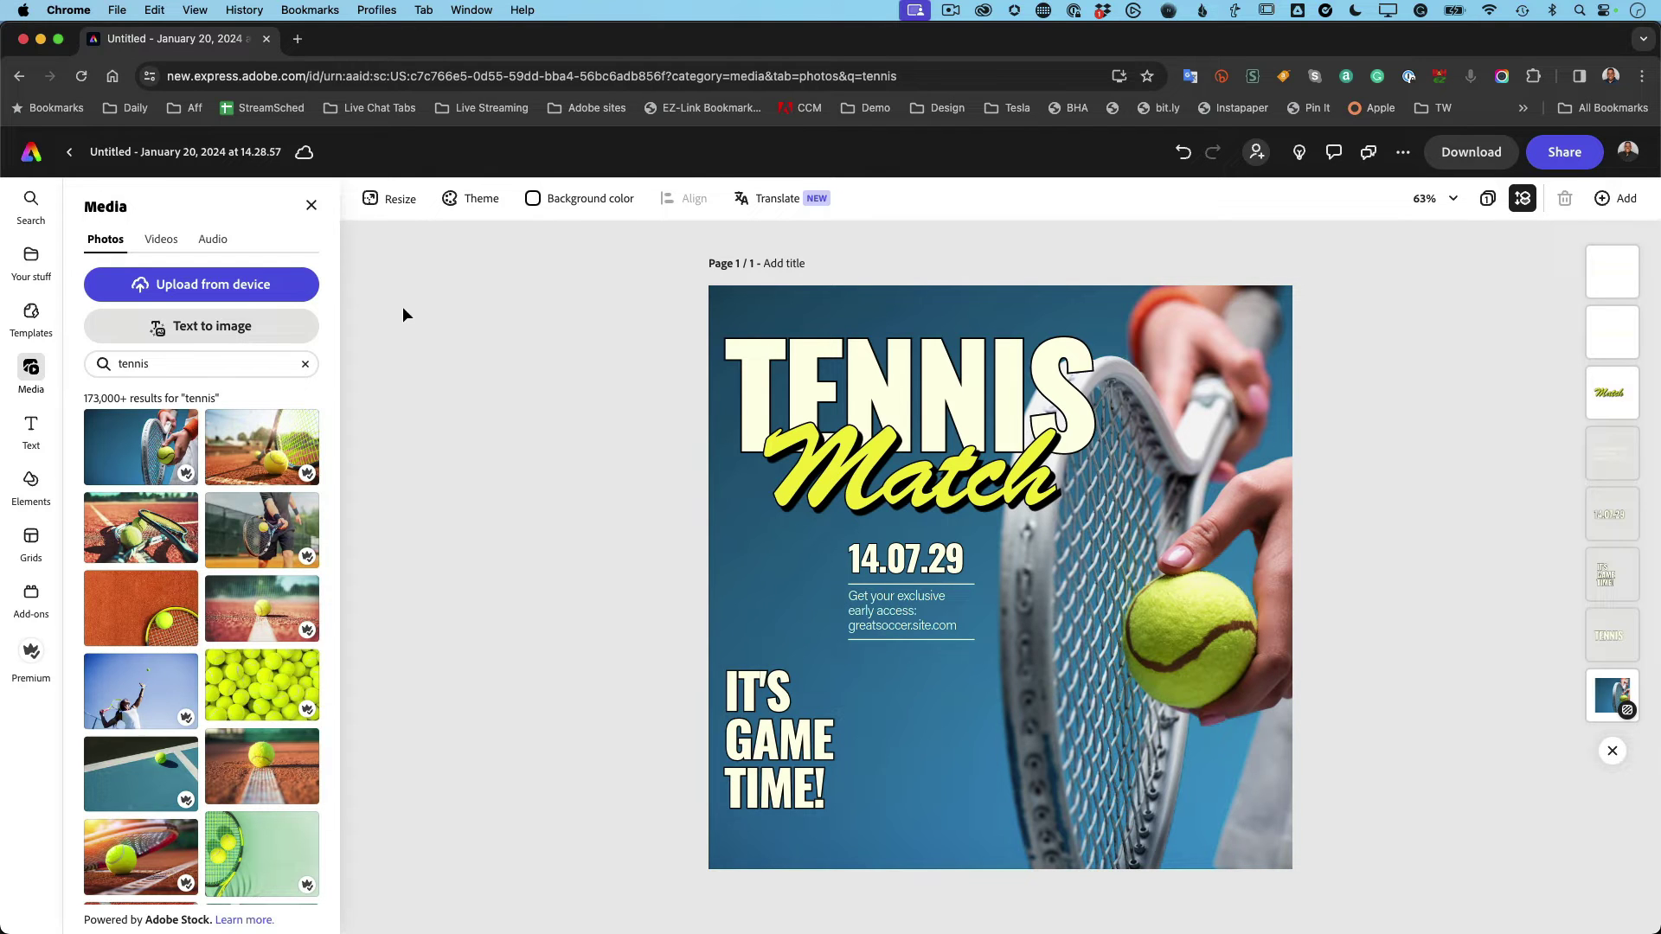
Pick Instagram story (1080 × 1920px) as the resize target size.
click(386, 217)
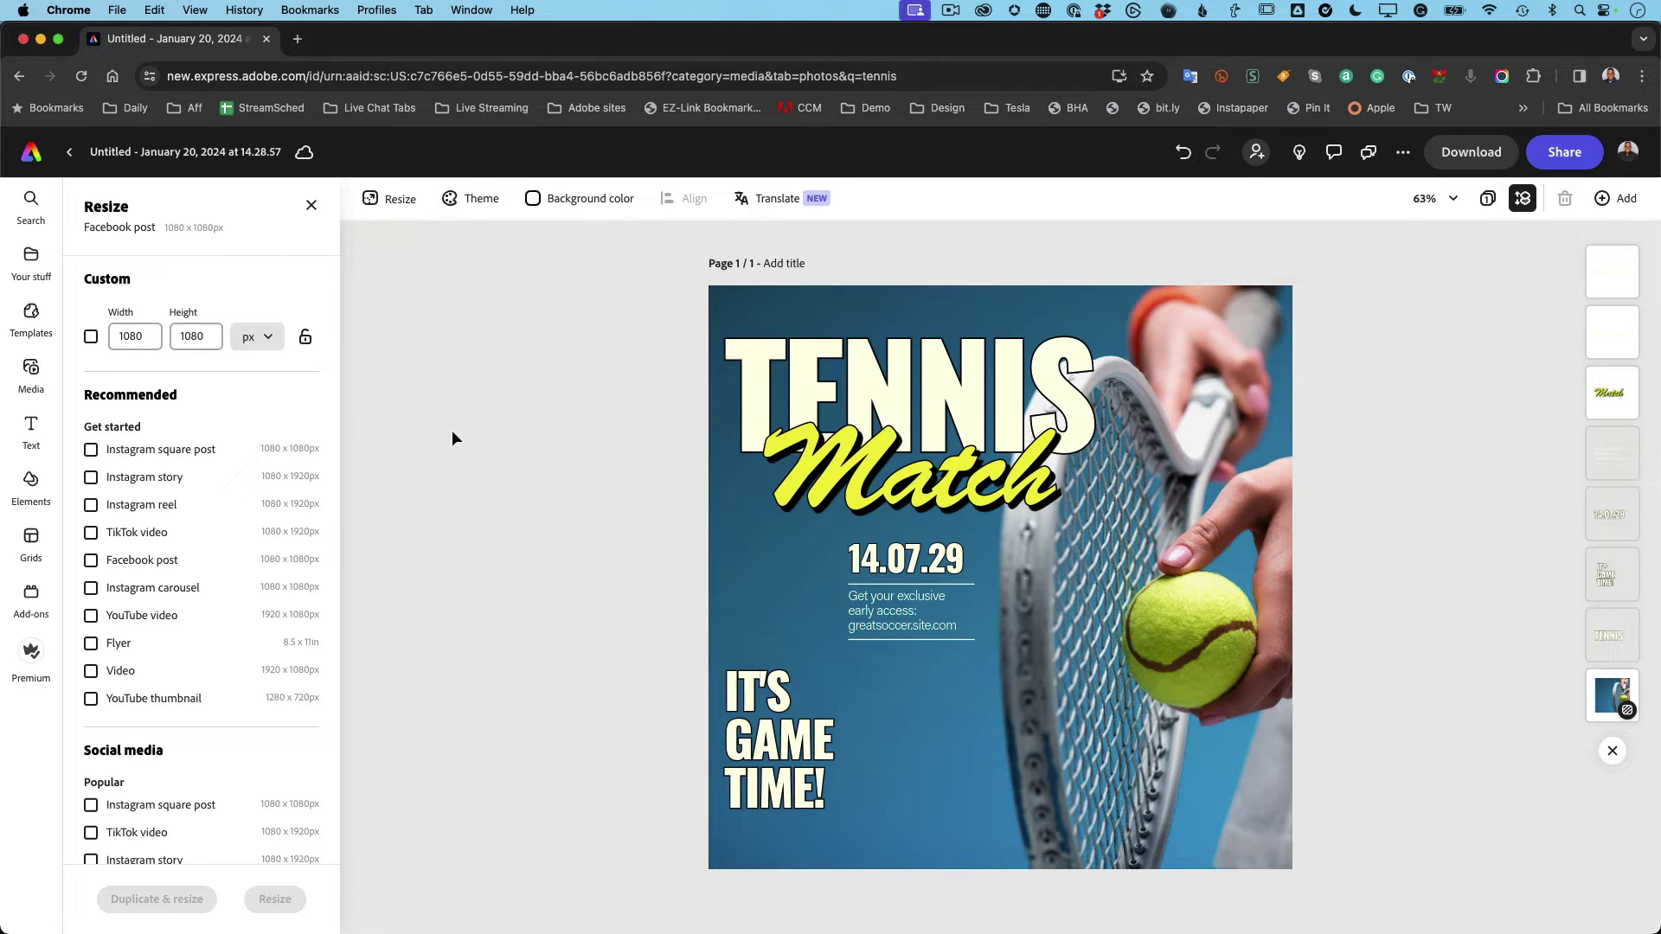
click(91, 478)
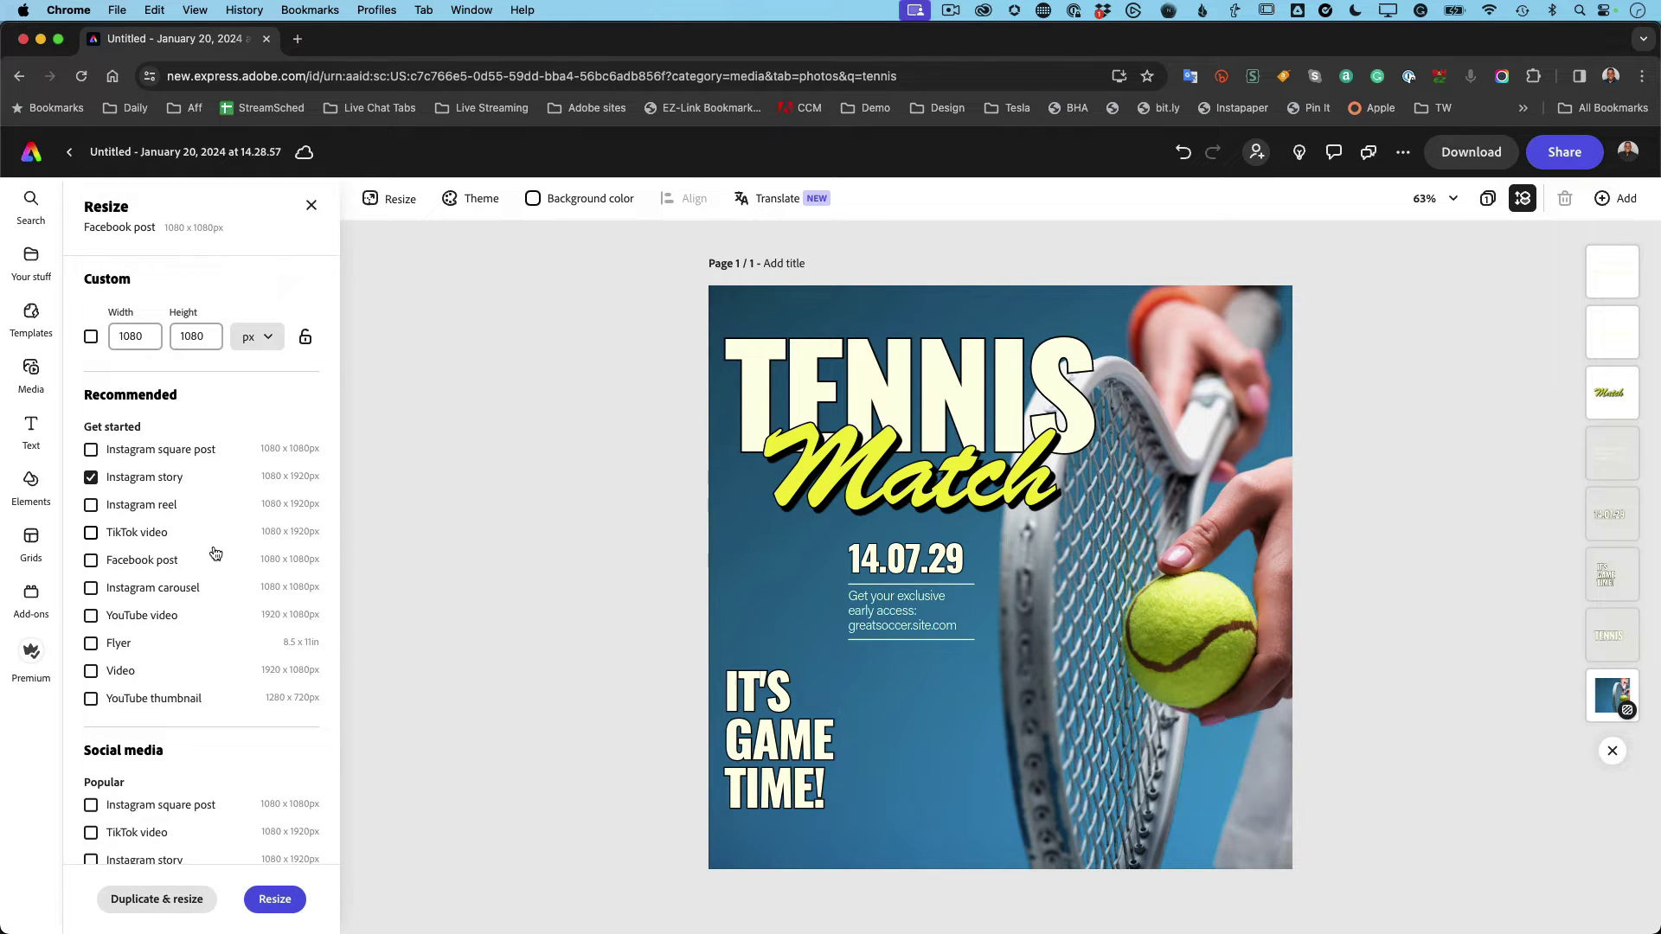
Browse the resize size list and tick the LinkedIn blog post format.
scroll(211, 554, down, 10)
scroll(211, 558, down, 8)
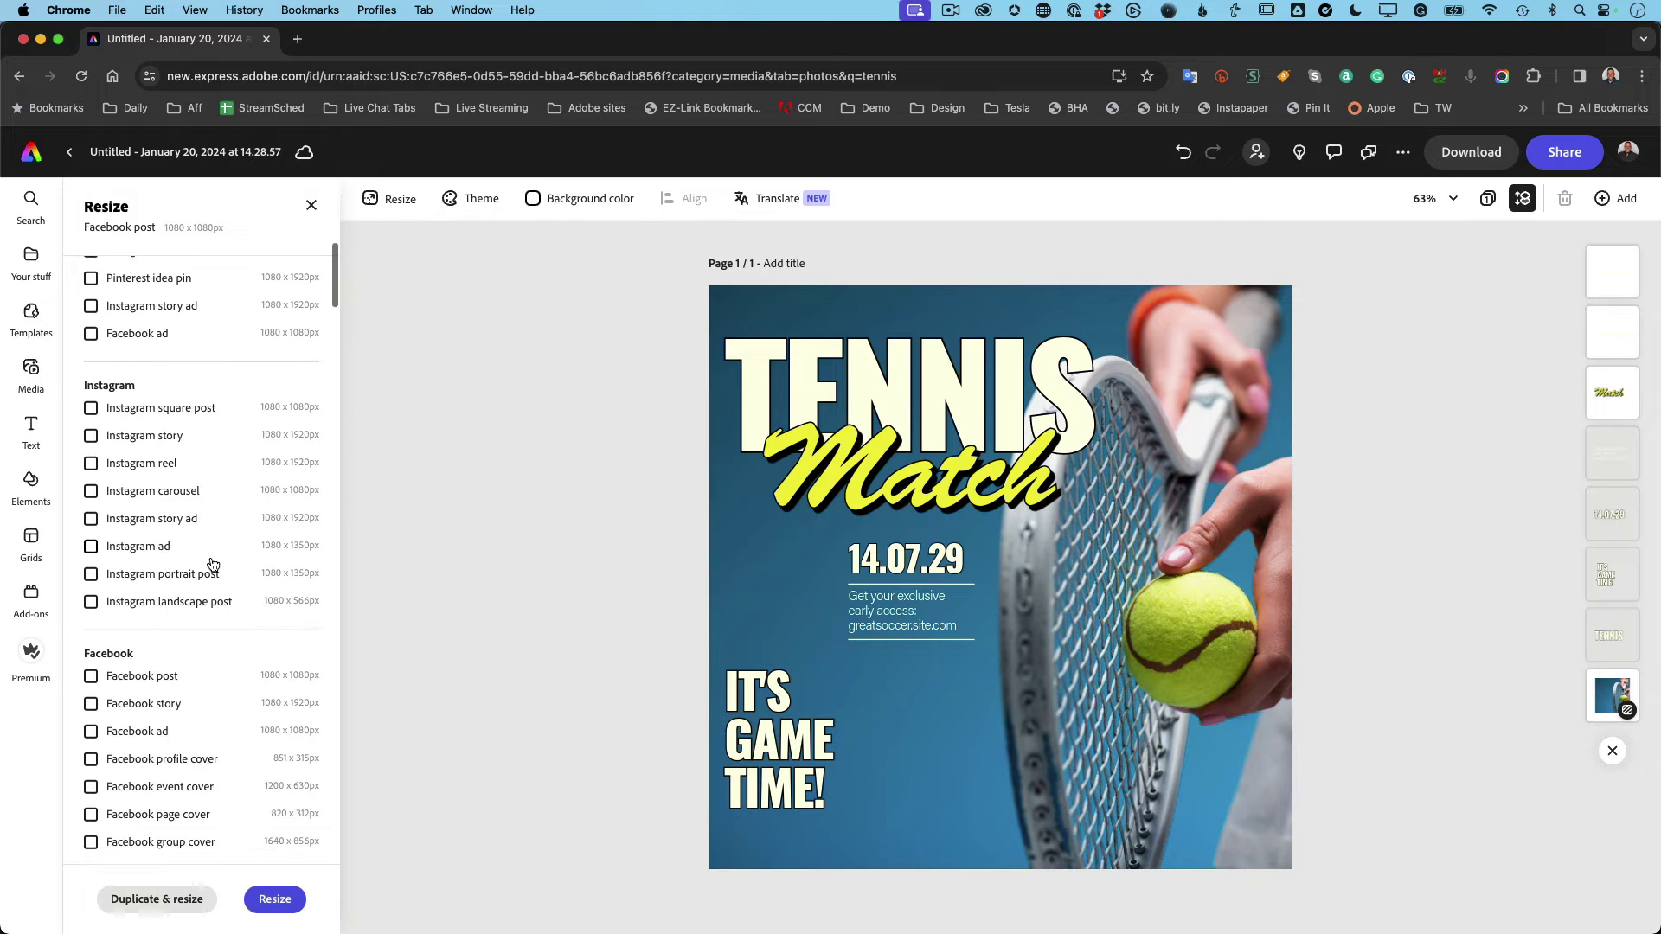
scroll(212, 564, down, 14)
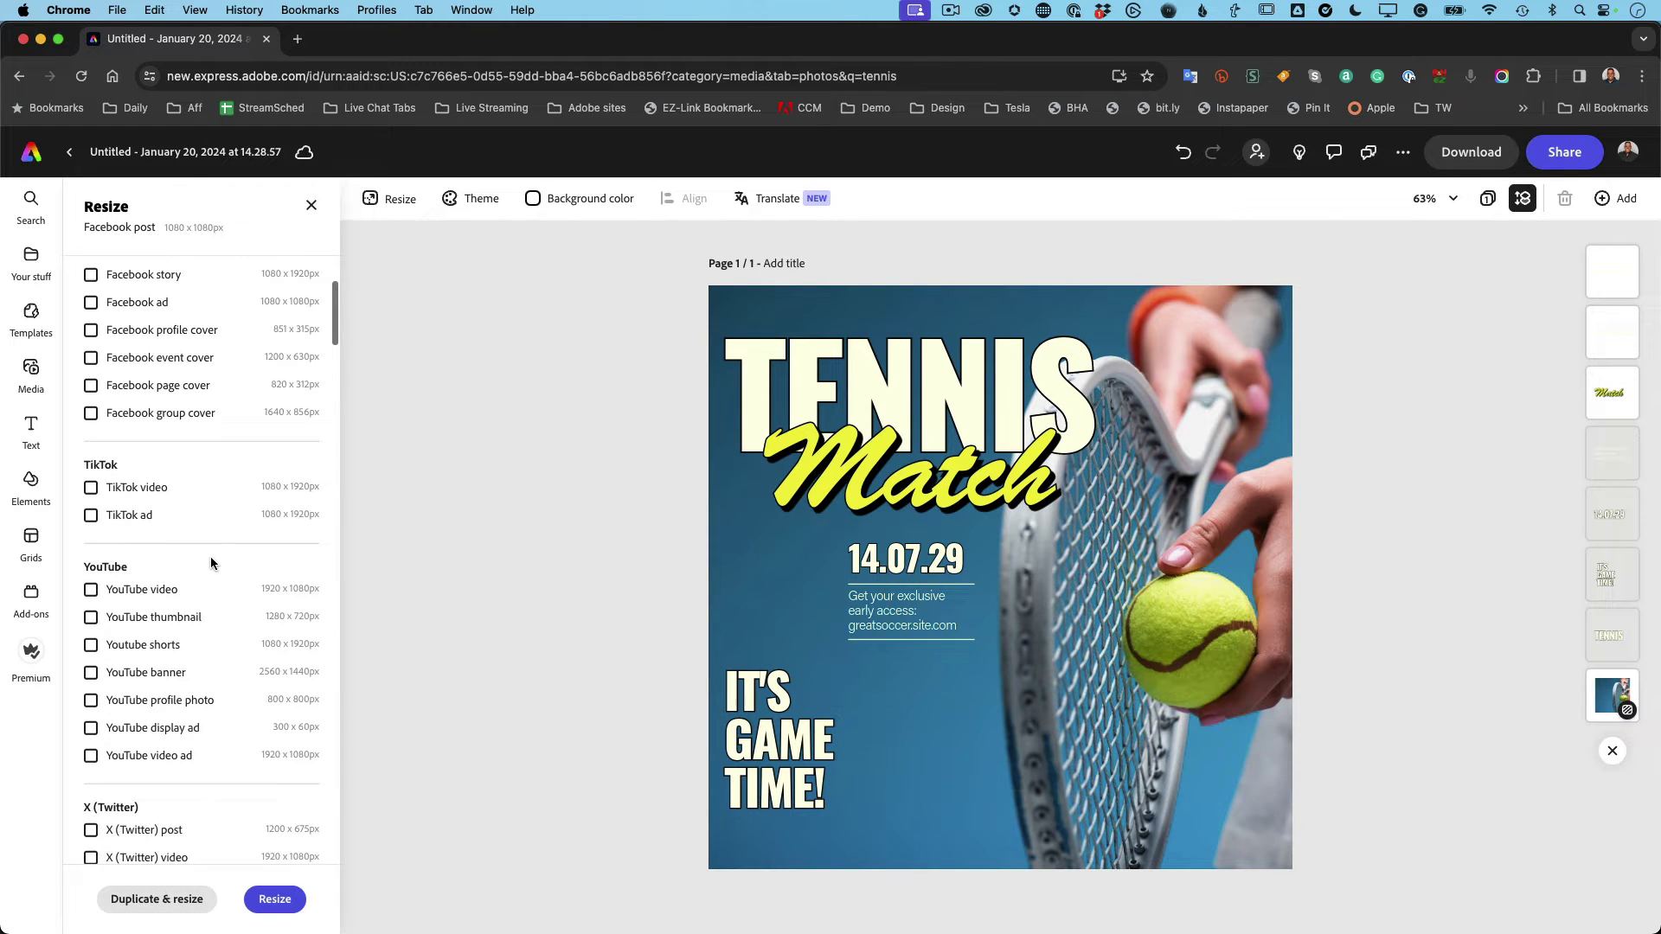
scroll(211, 564, down, 12)
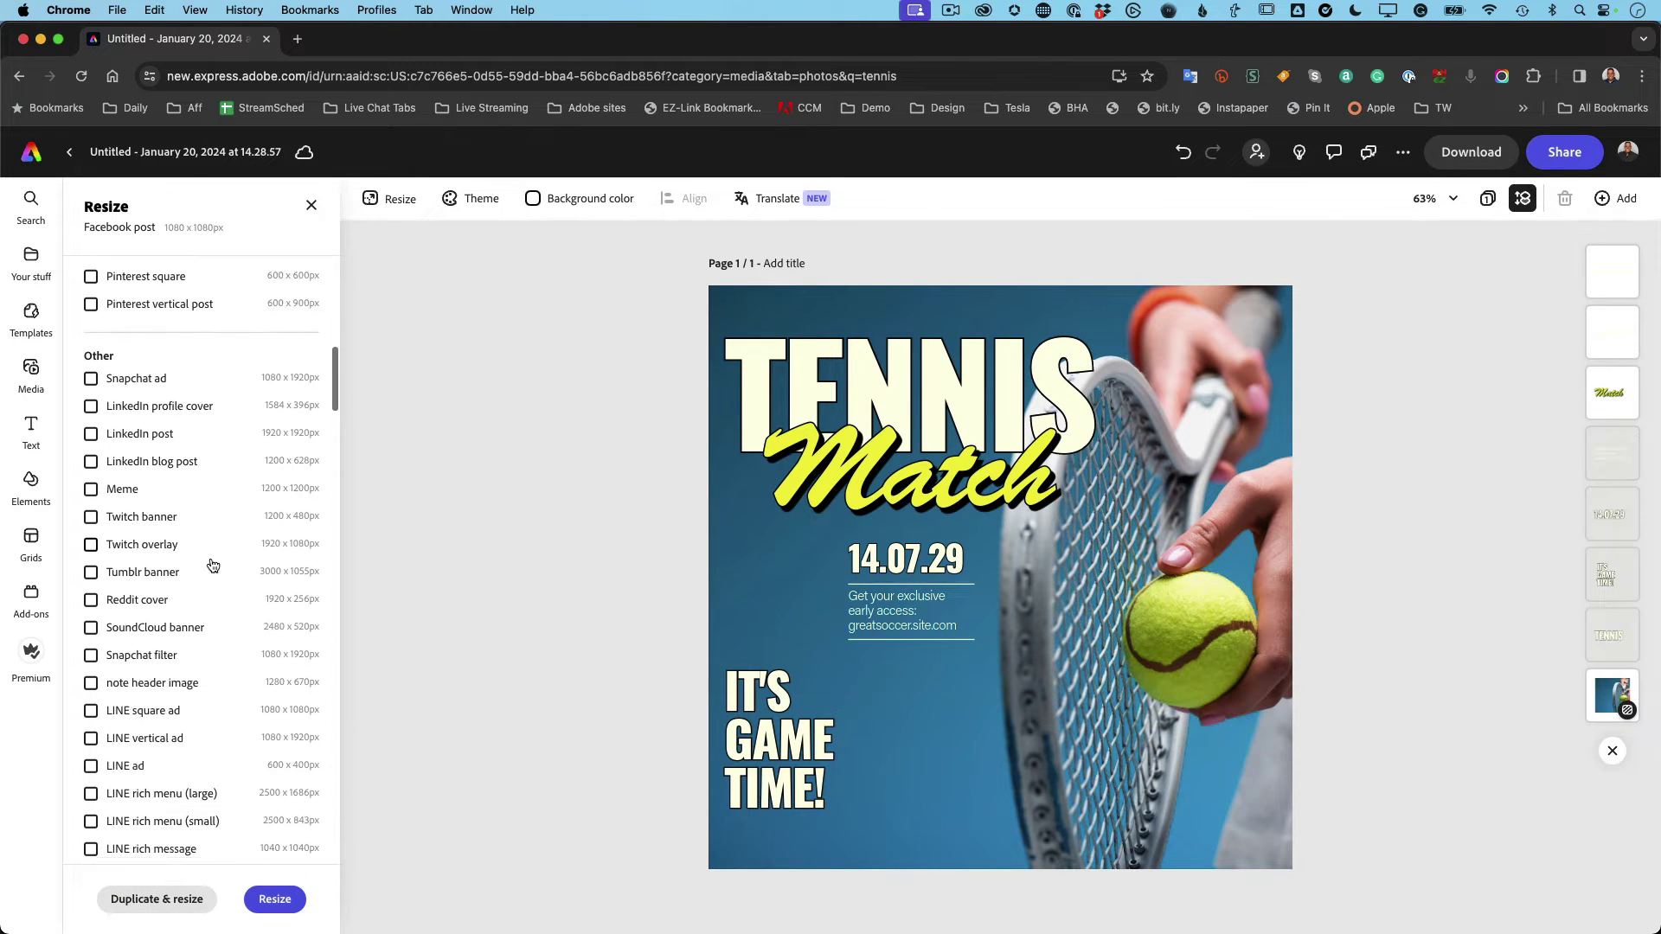
scroll(212, 567, down, 12)
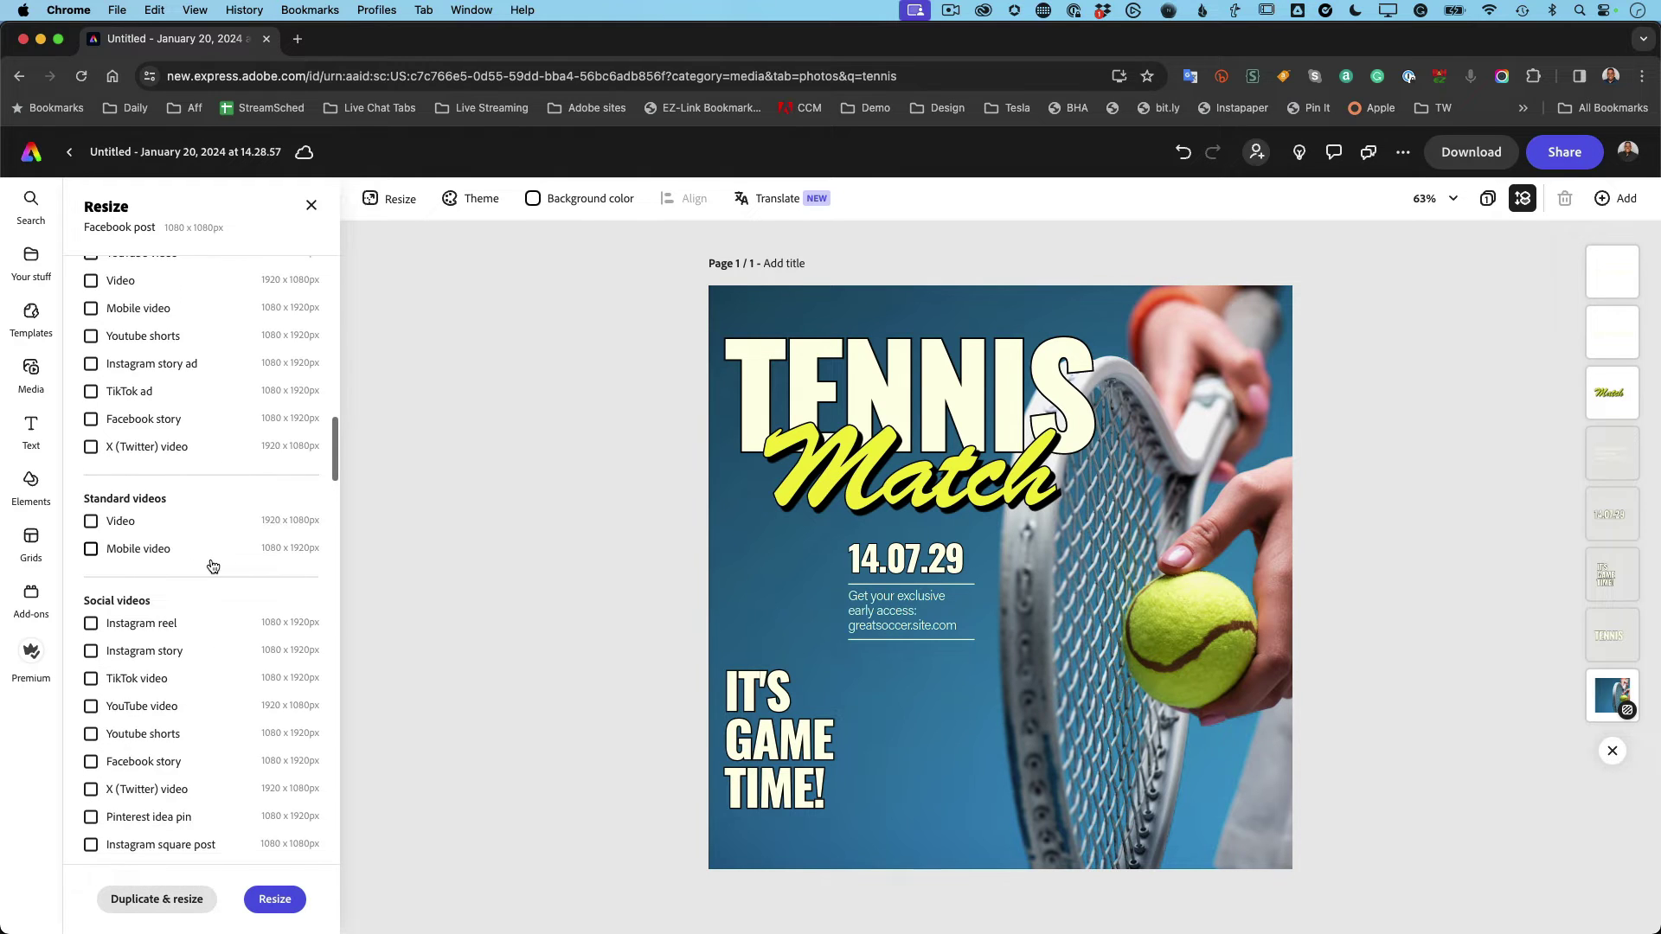
scroll(213, 567, down, 3)
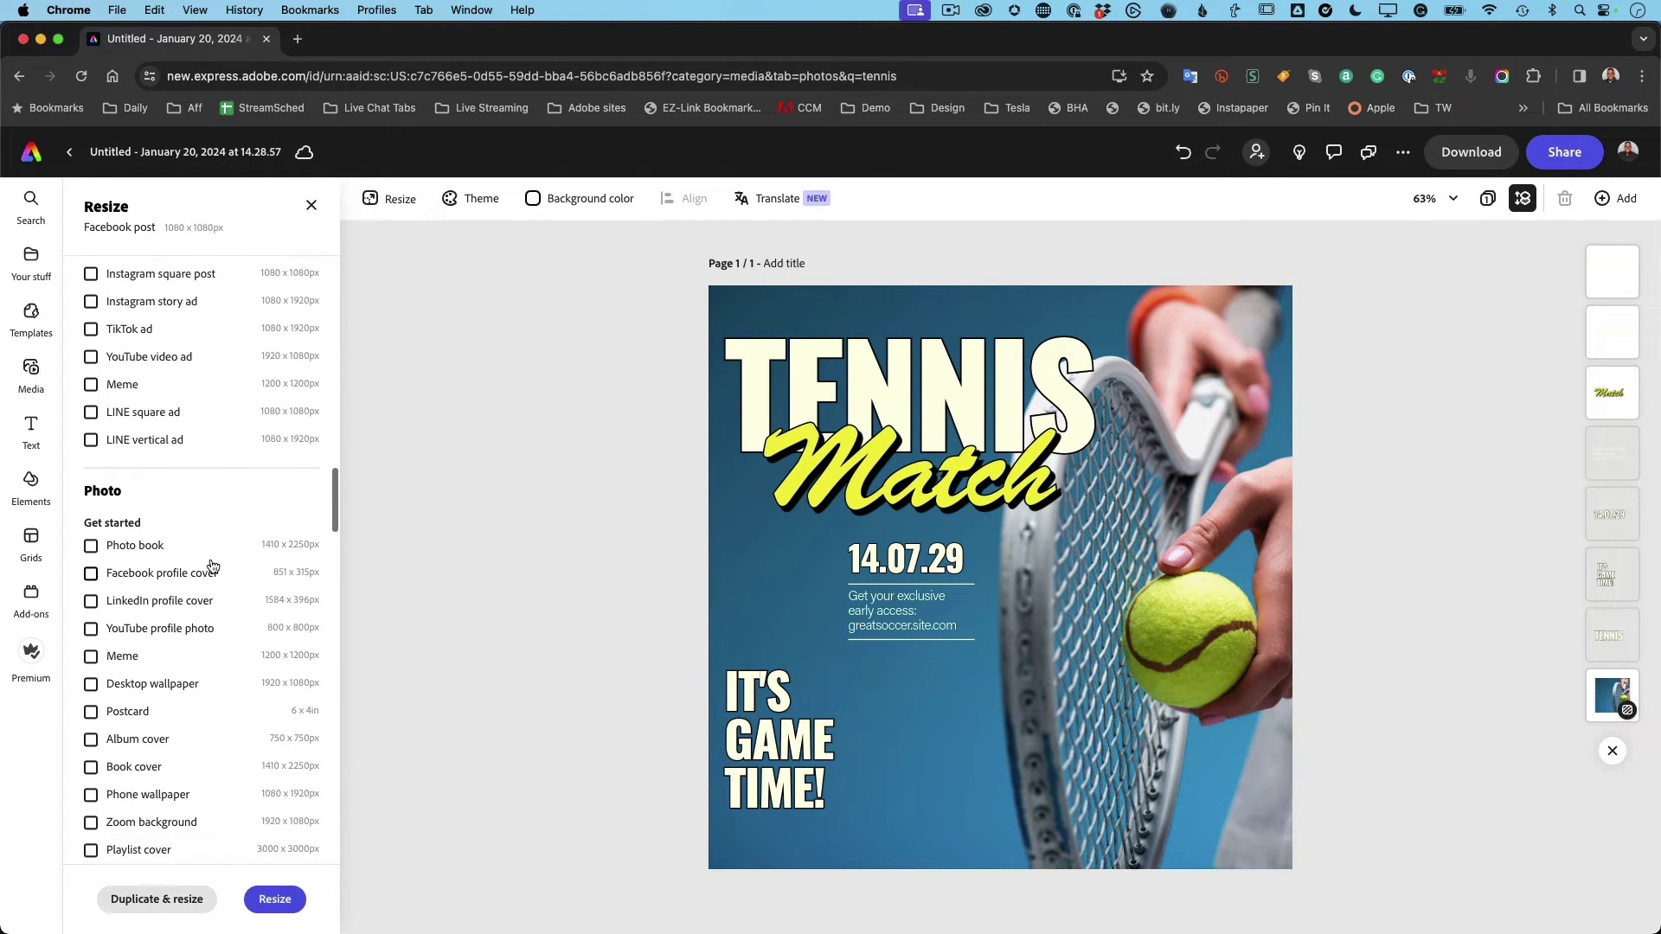
scroll(213, 566, down, 6)
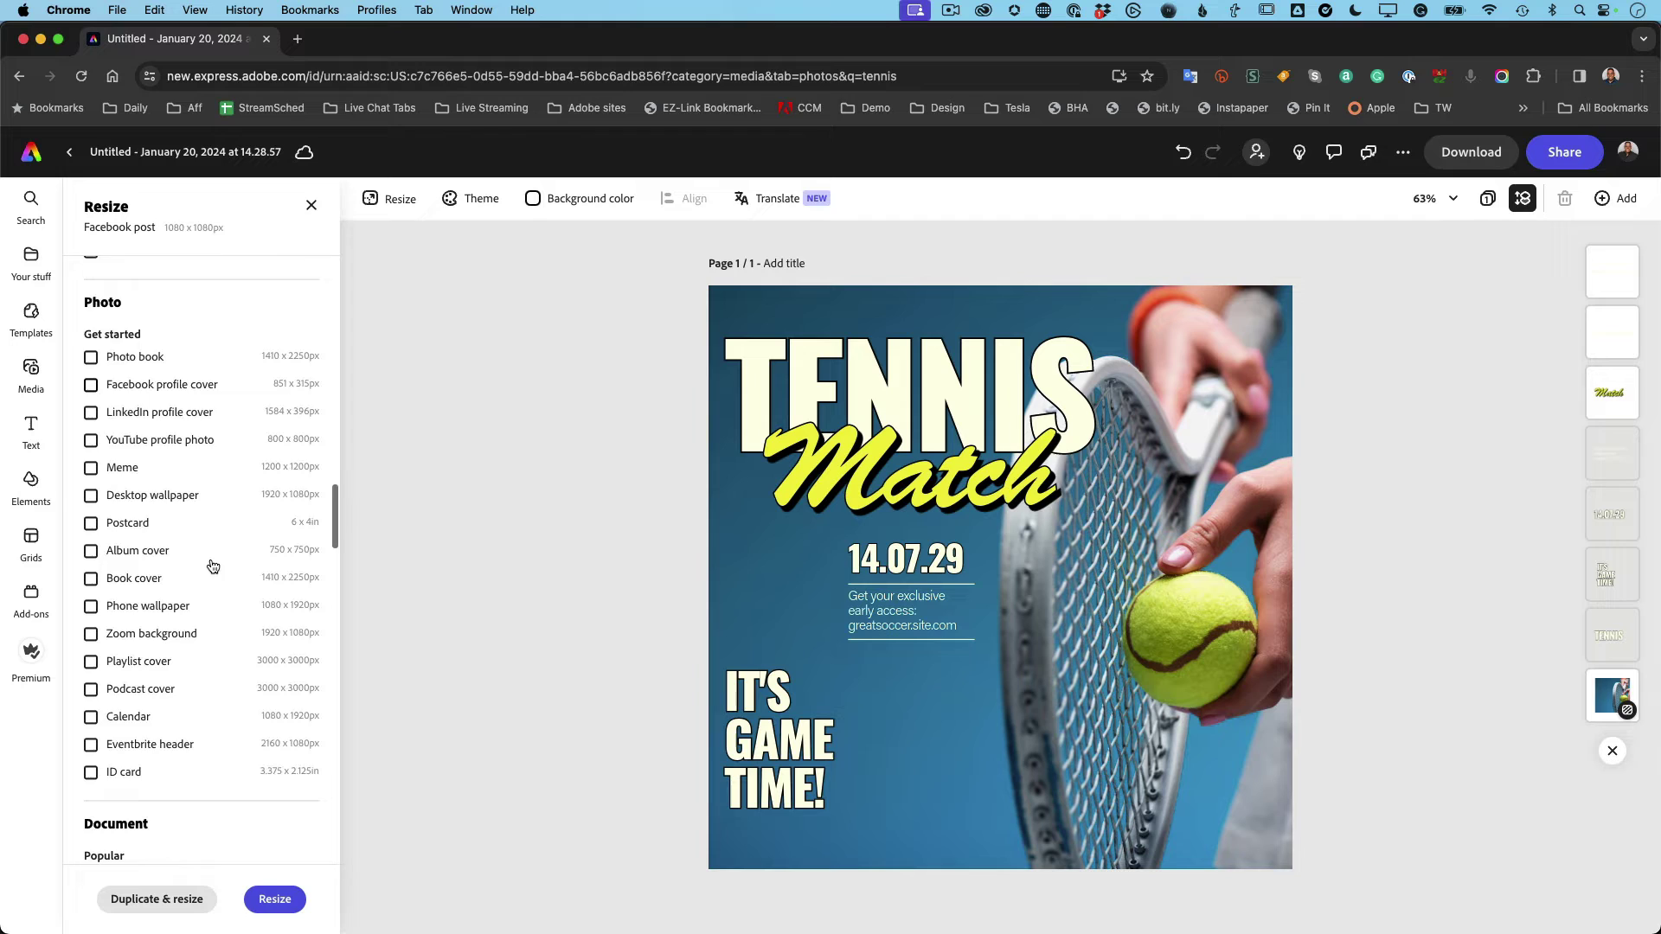
scroll(213, 566, down, 5)
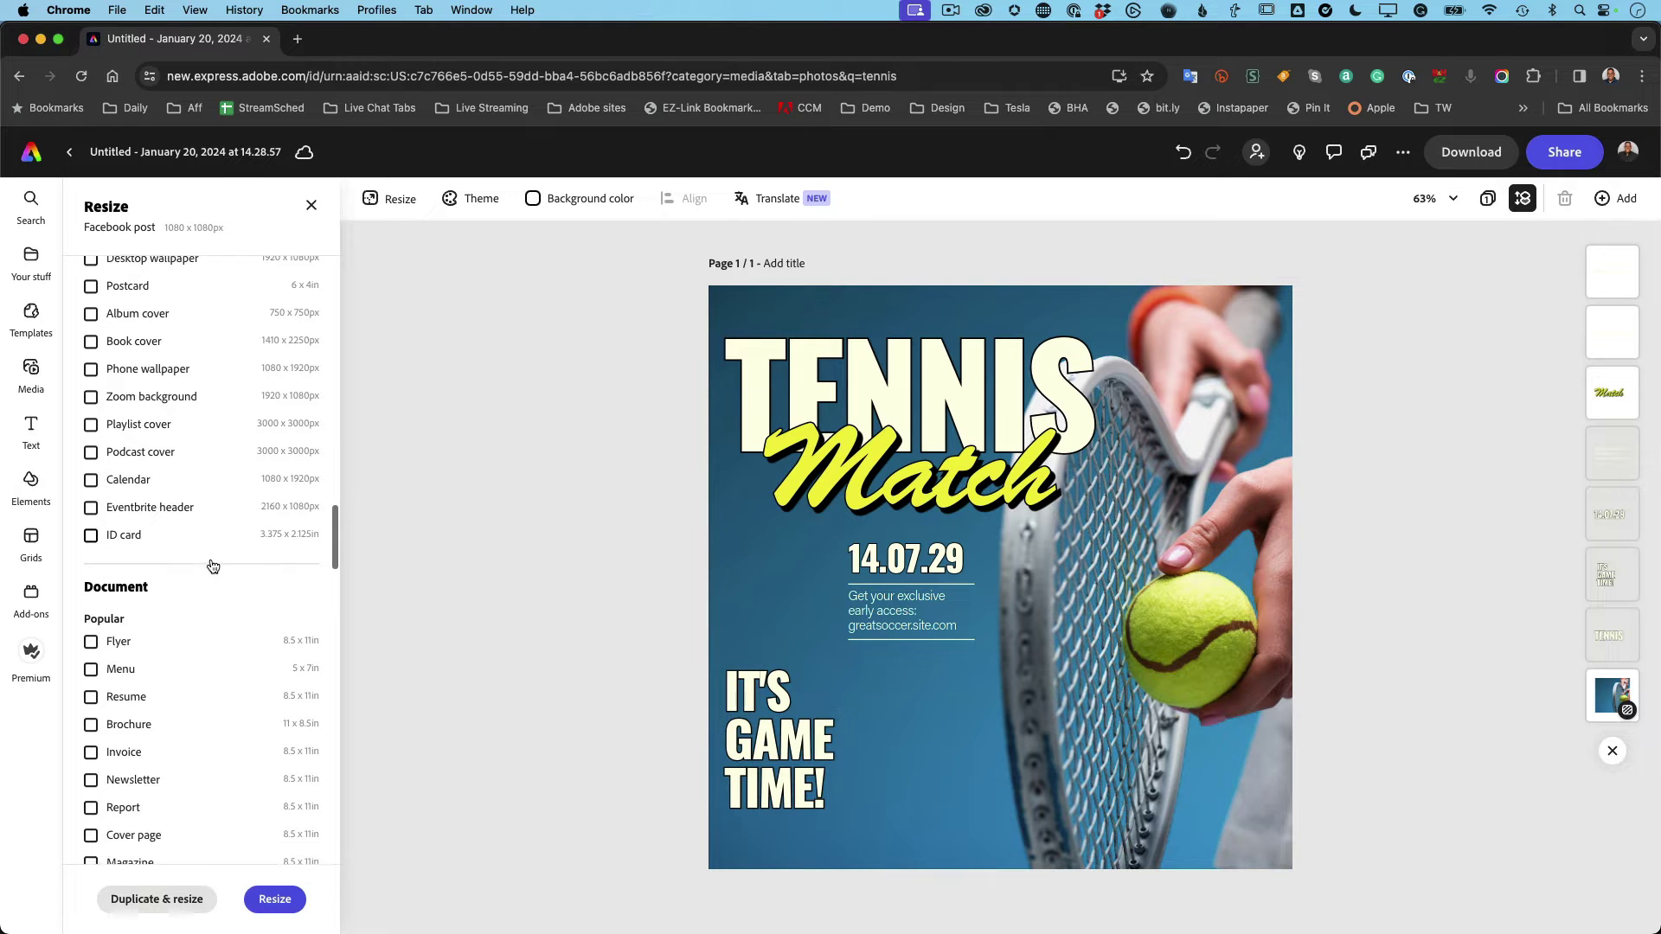
scroll(213, 566, down, 4)
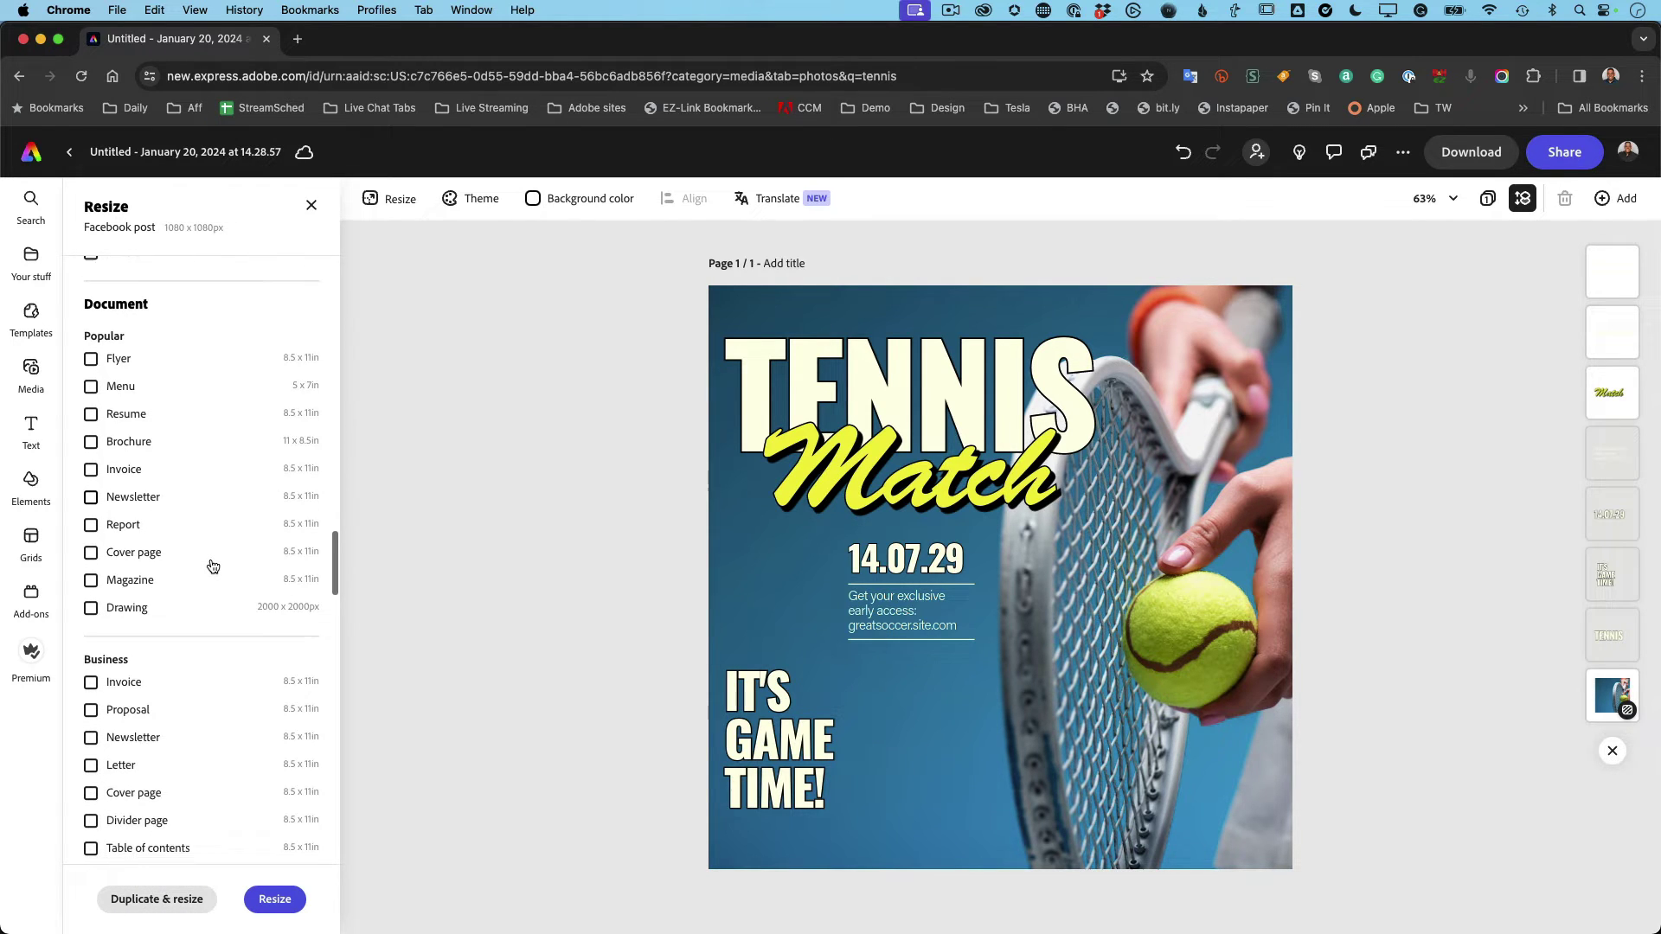
scroll(212, 567, up, 10)
scroll(213, 567, up, 20)
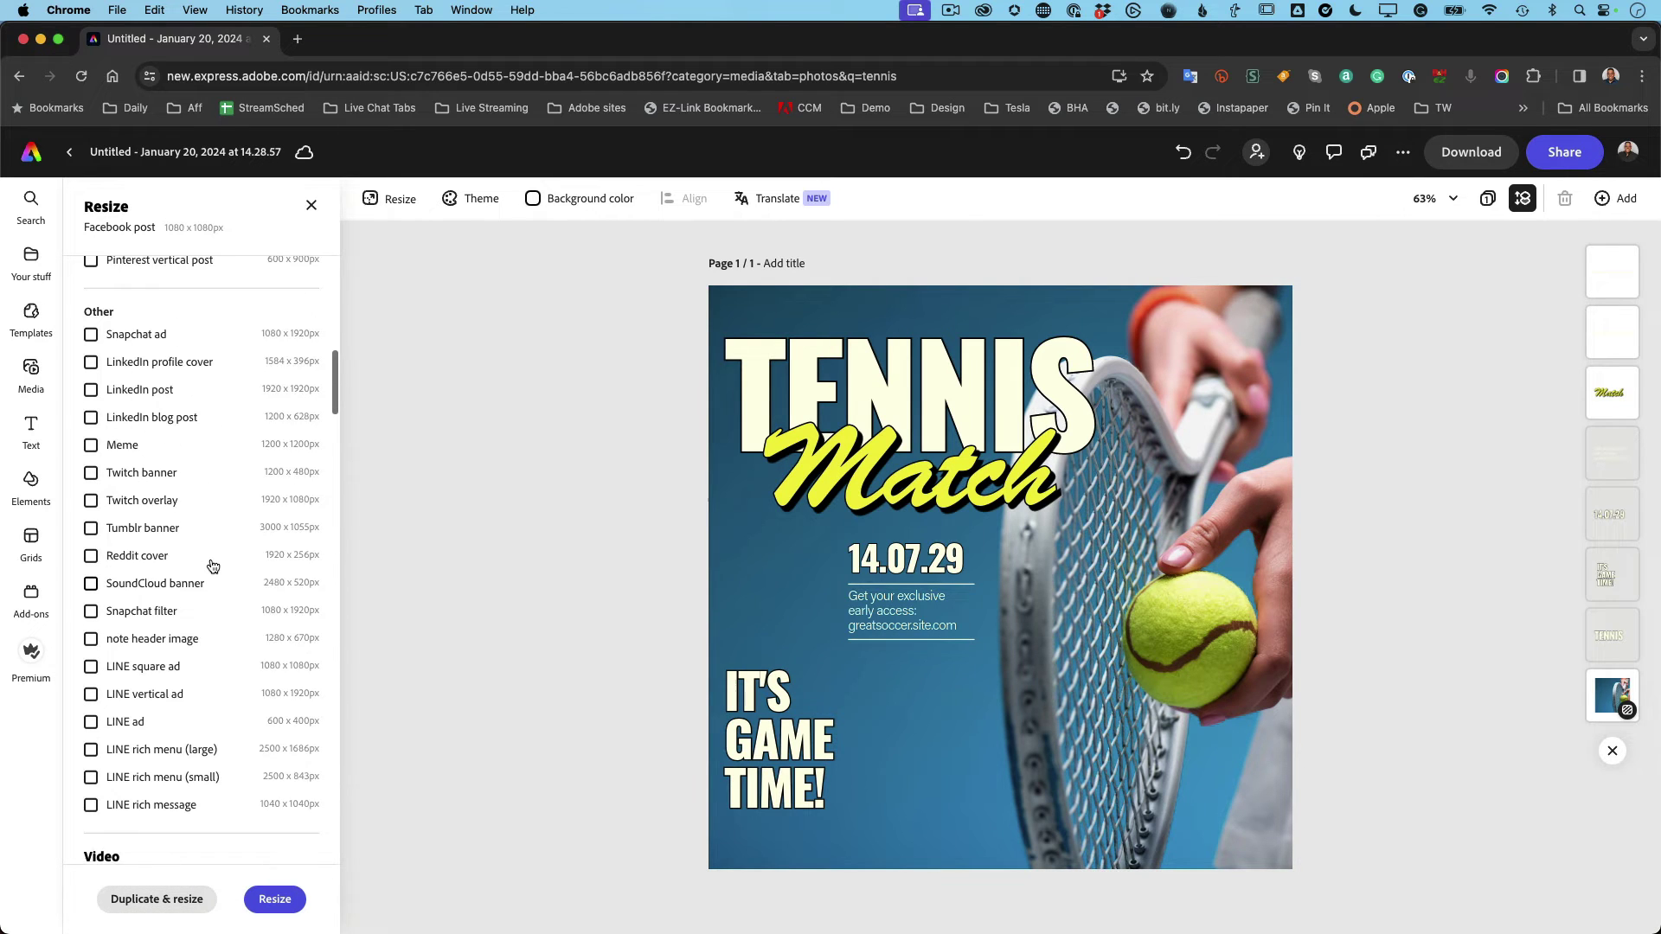
scroll(213, 566, up, 3)
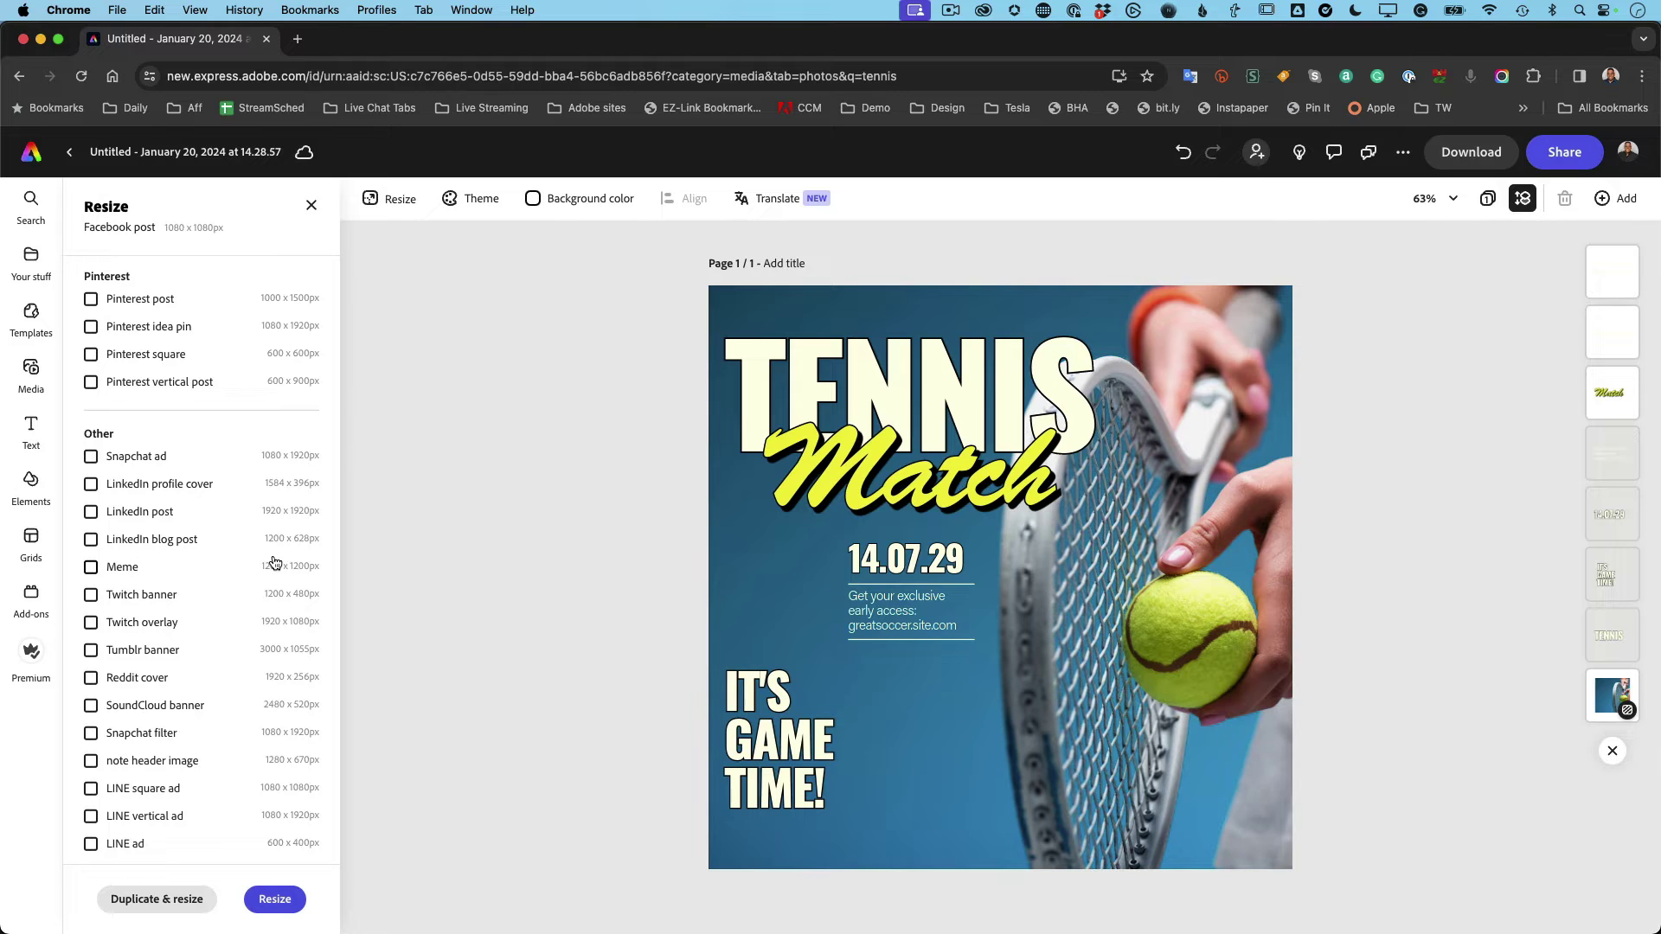
click(90, 541)
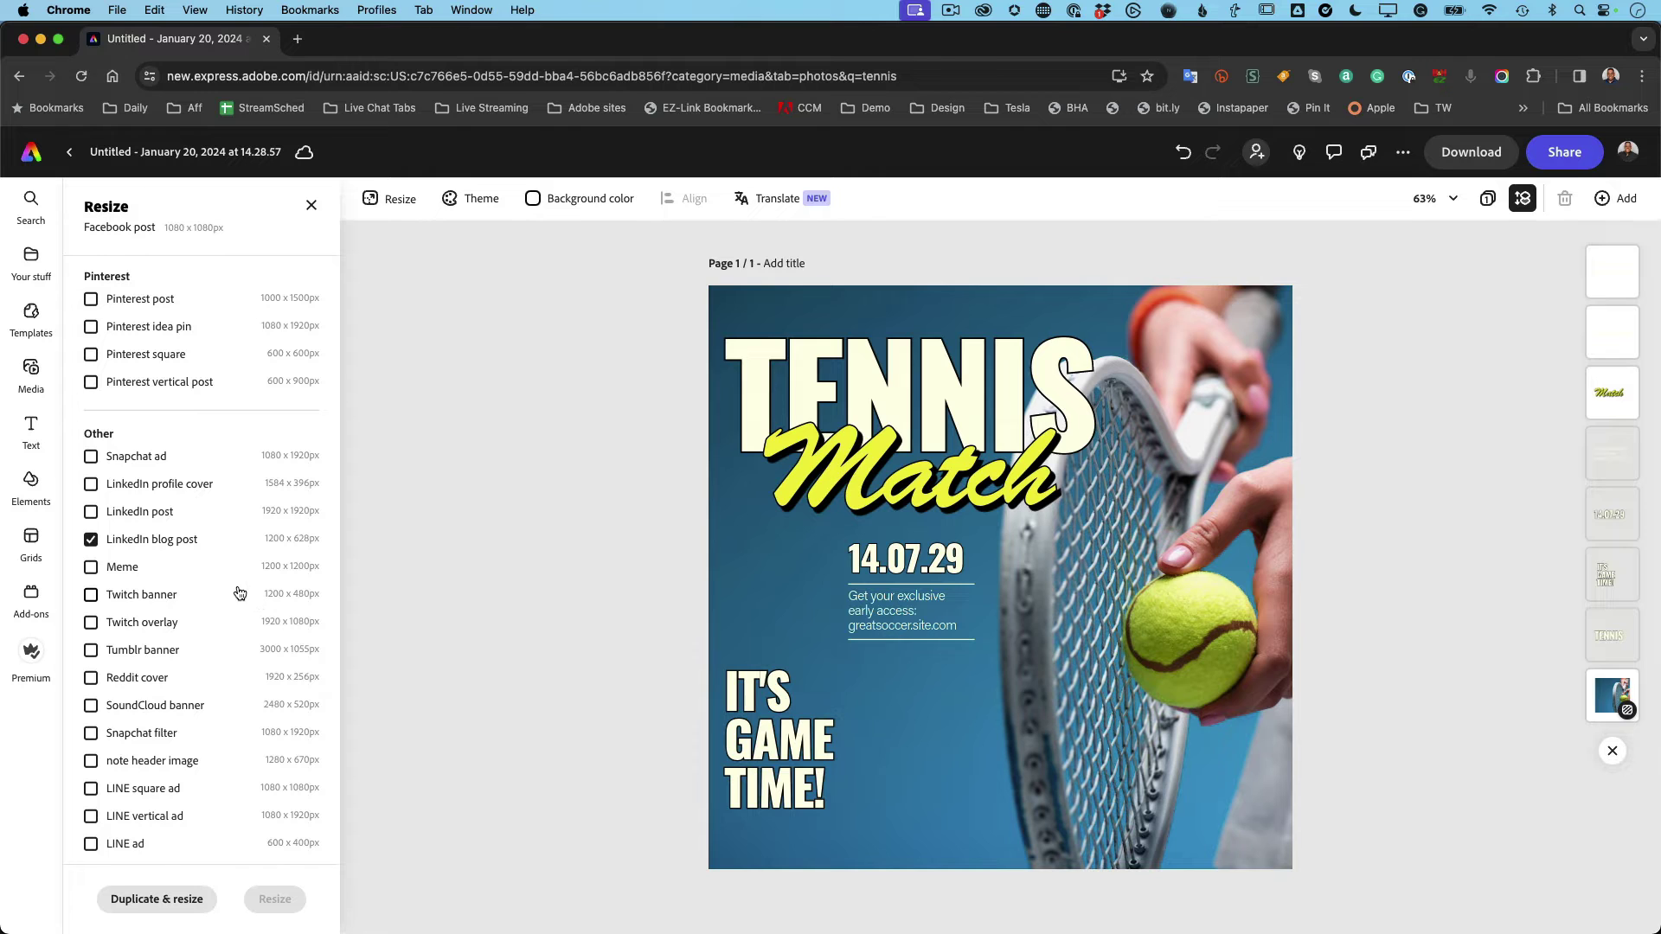
scroll(236, 584, up, 15)
scroll(238, 592, up, 5)
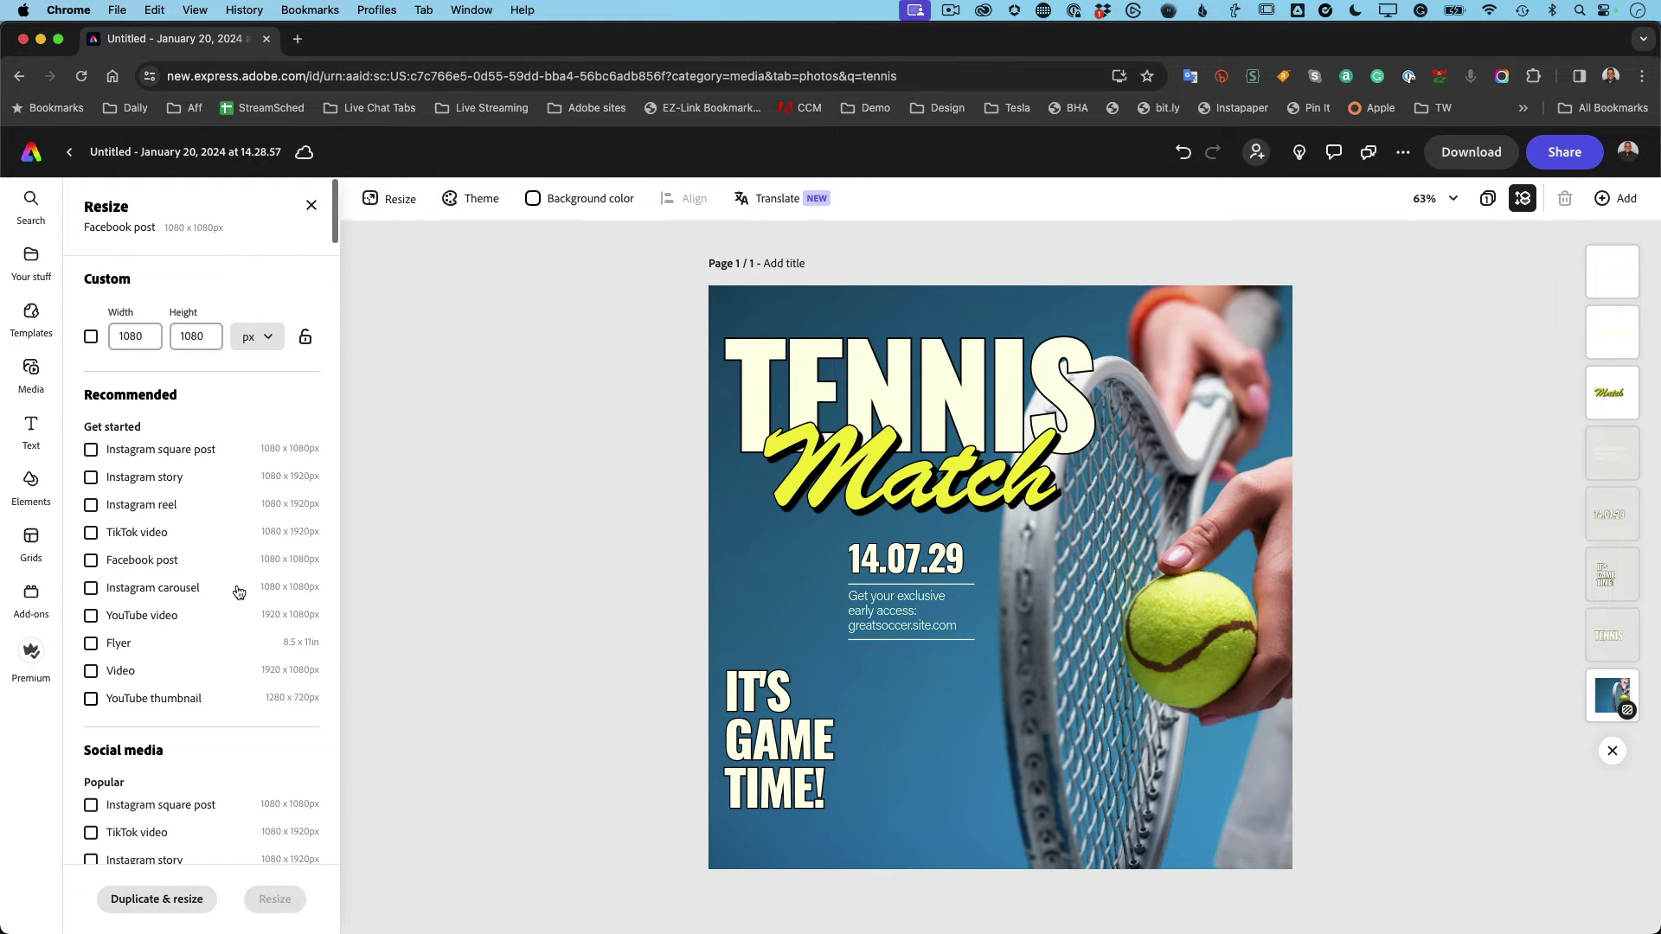
scroll(238, 592, down, 4)
scroll(239, 592, up, 3)
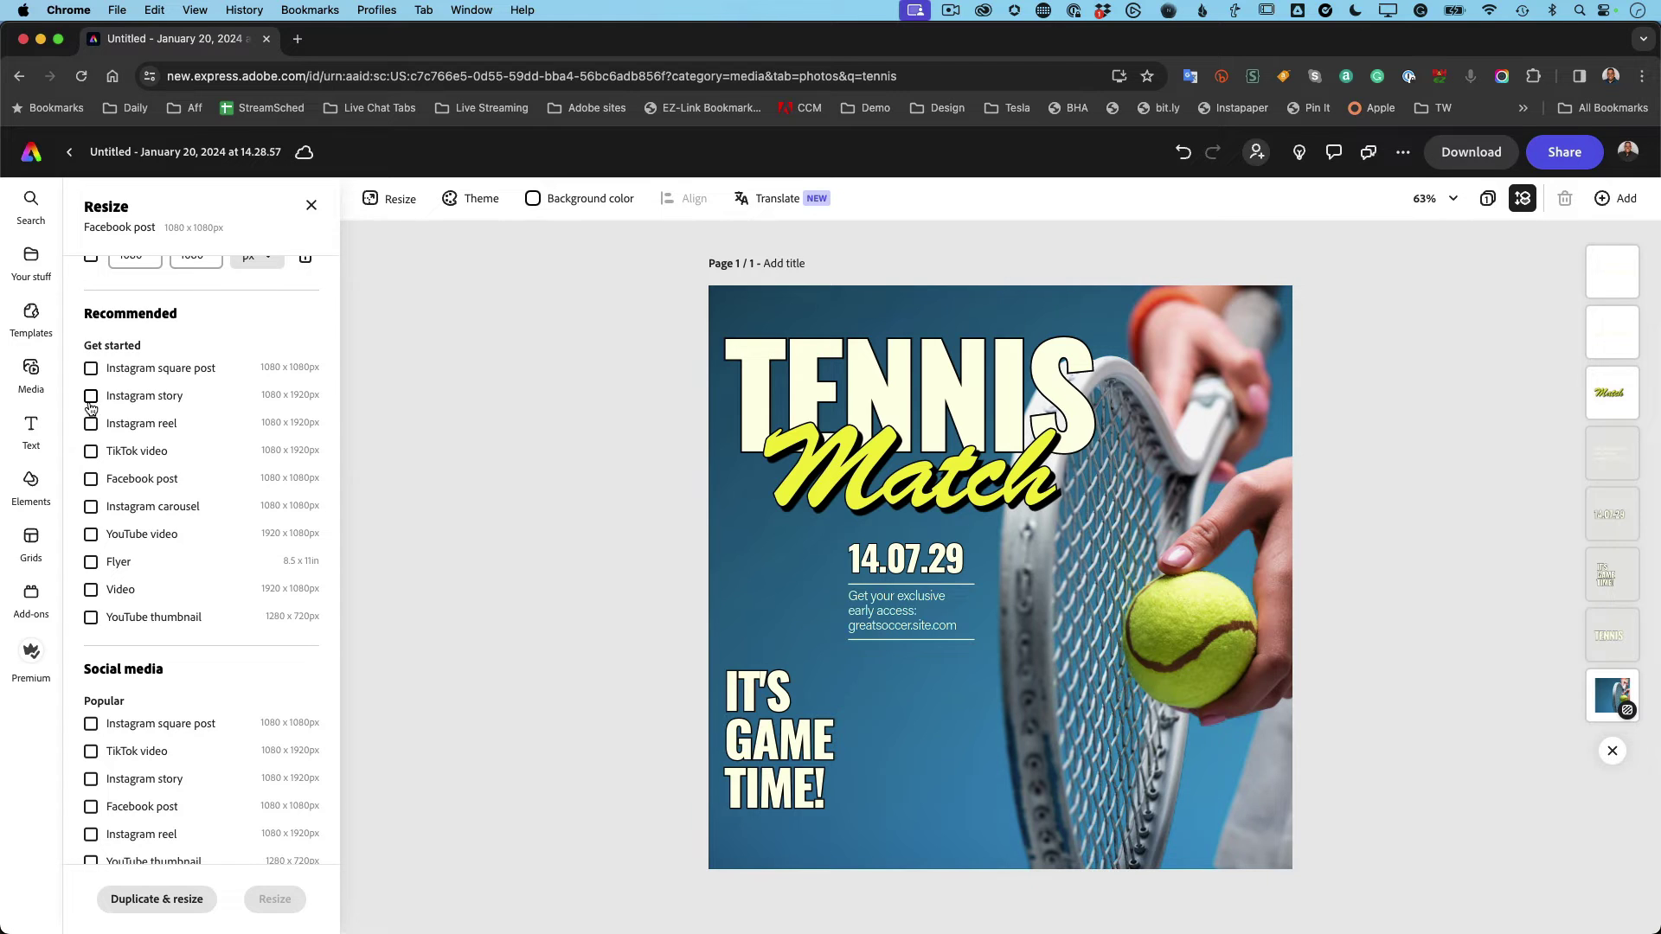
scroll(93, 410, up, 1)
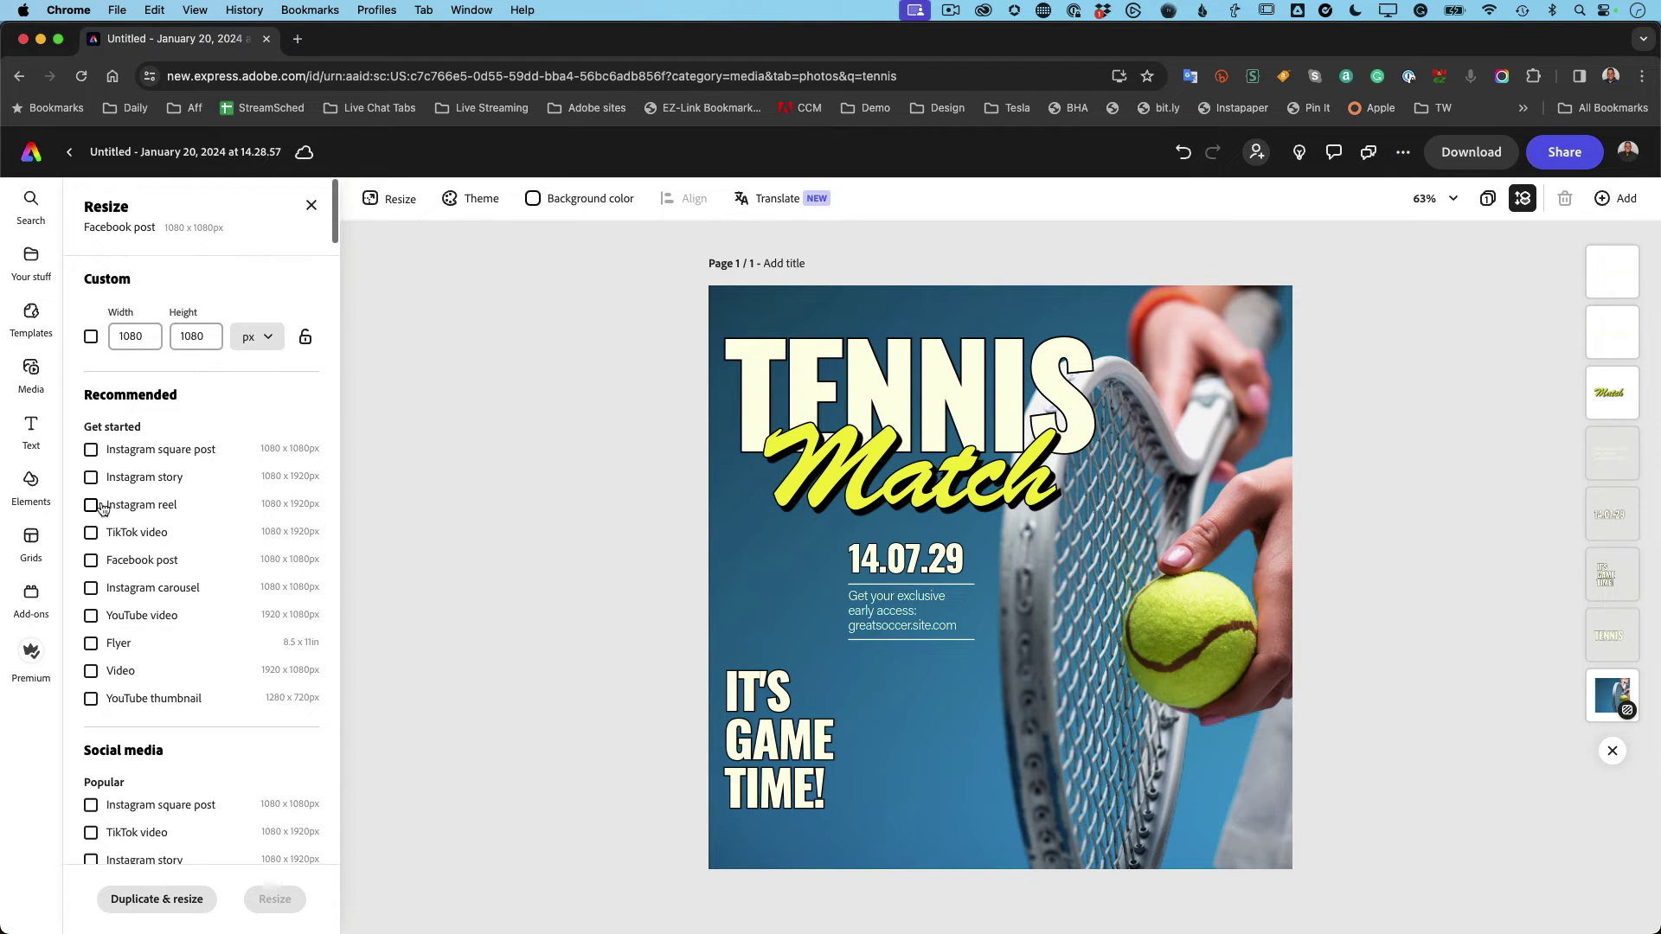
scroll(261, 586, down, 10)
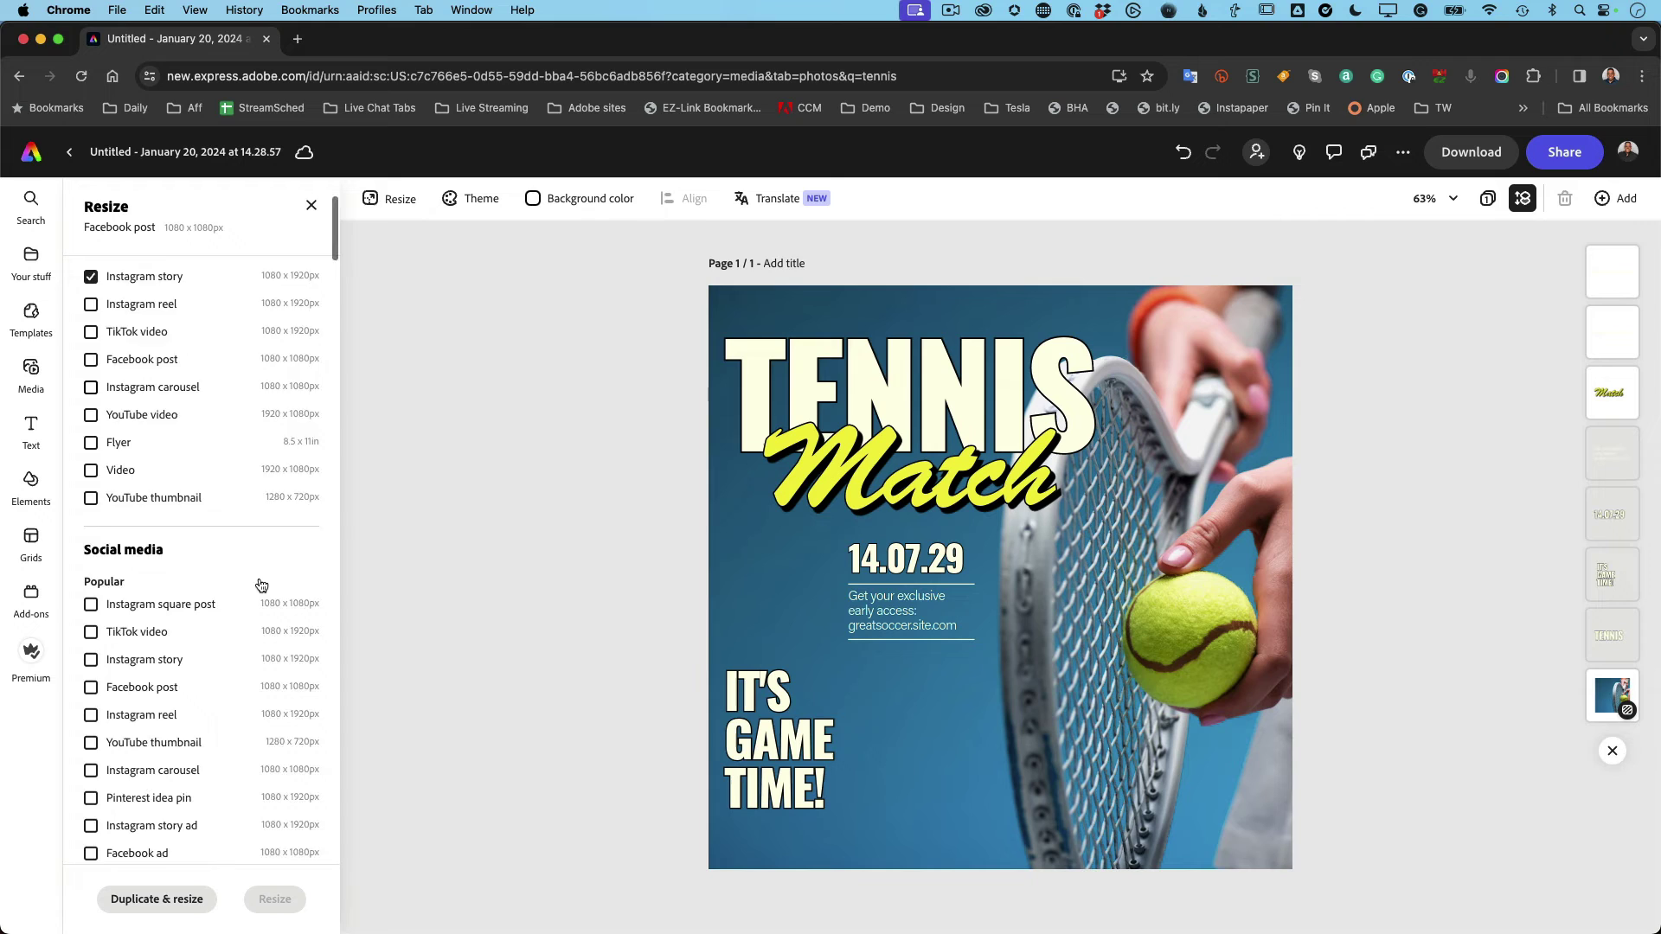
scroll(260, 581, down, 14)
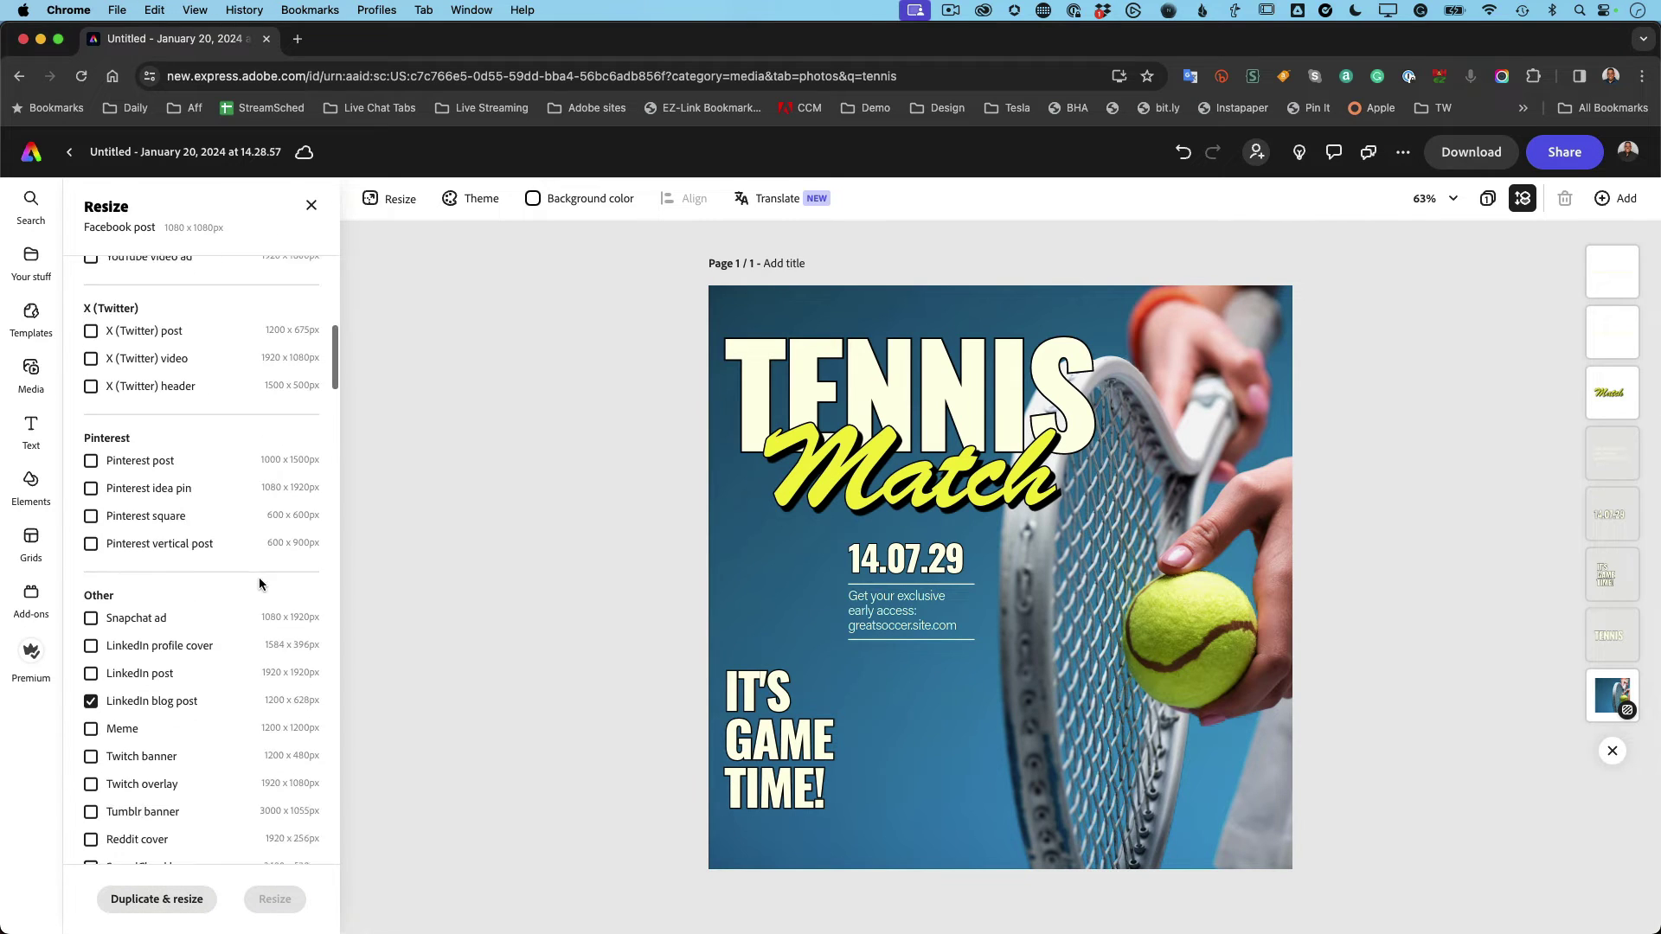
scroll(208, 562, down, 15)
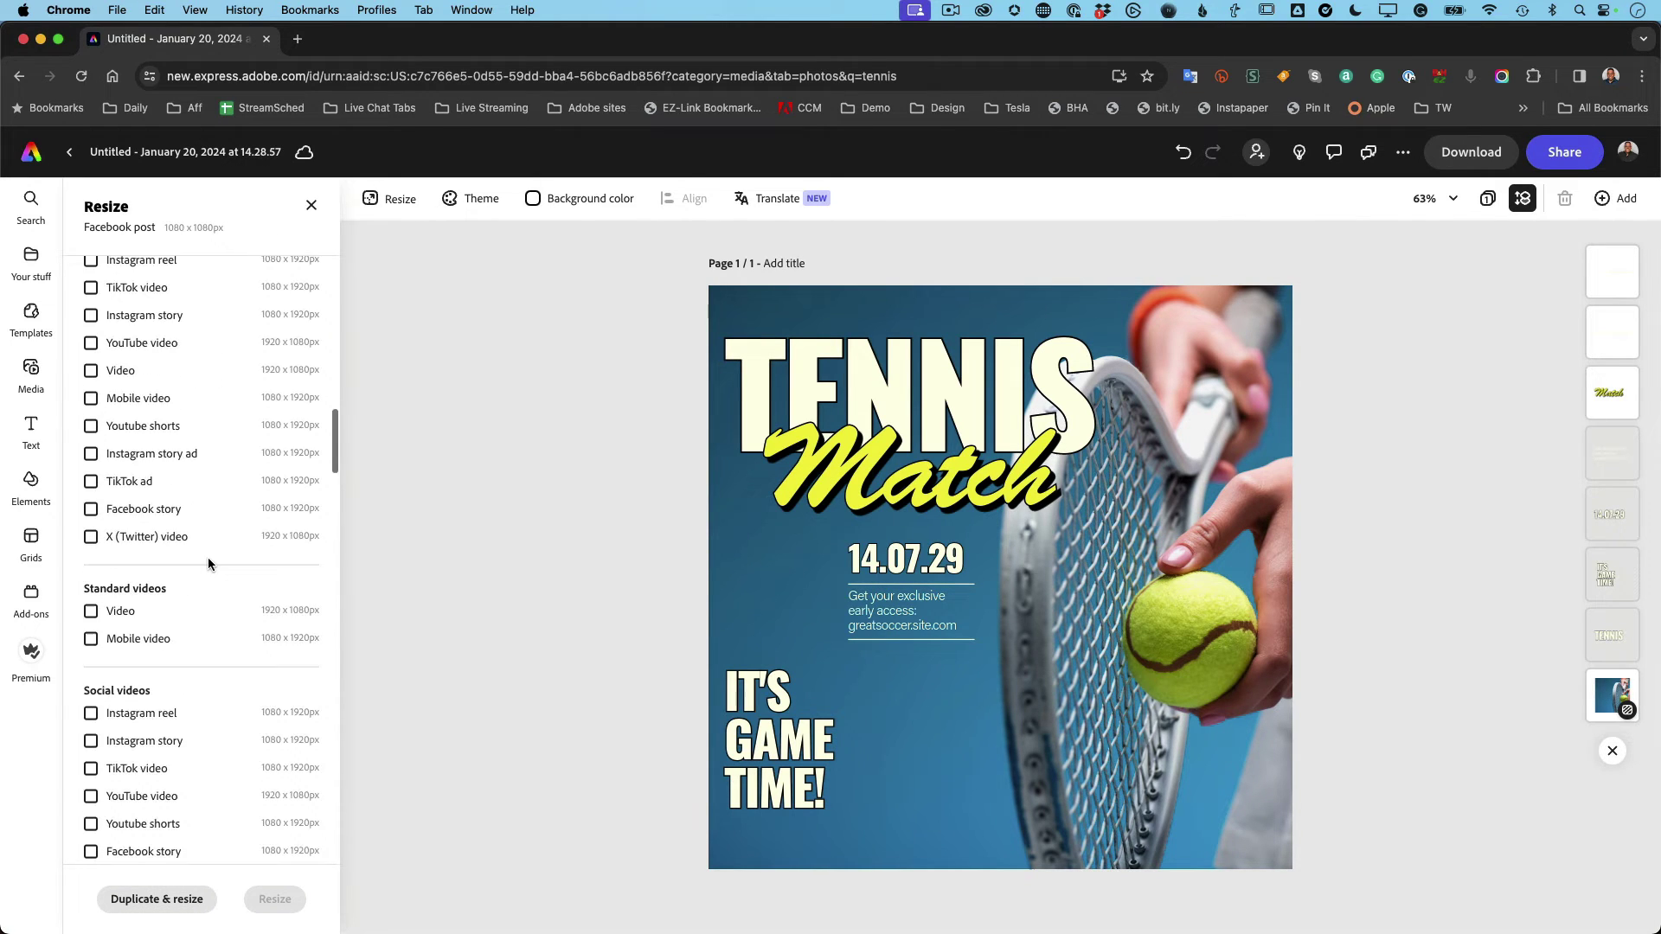
scroll(210, 565, down, 2)
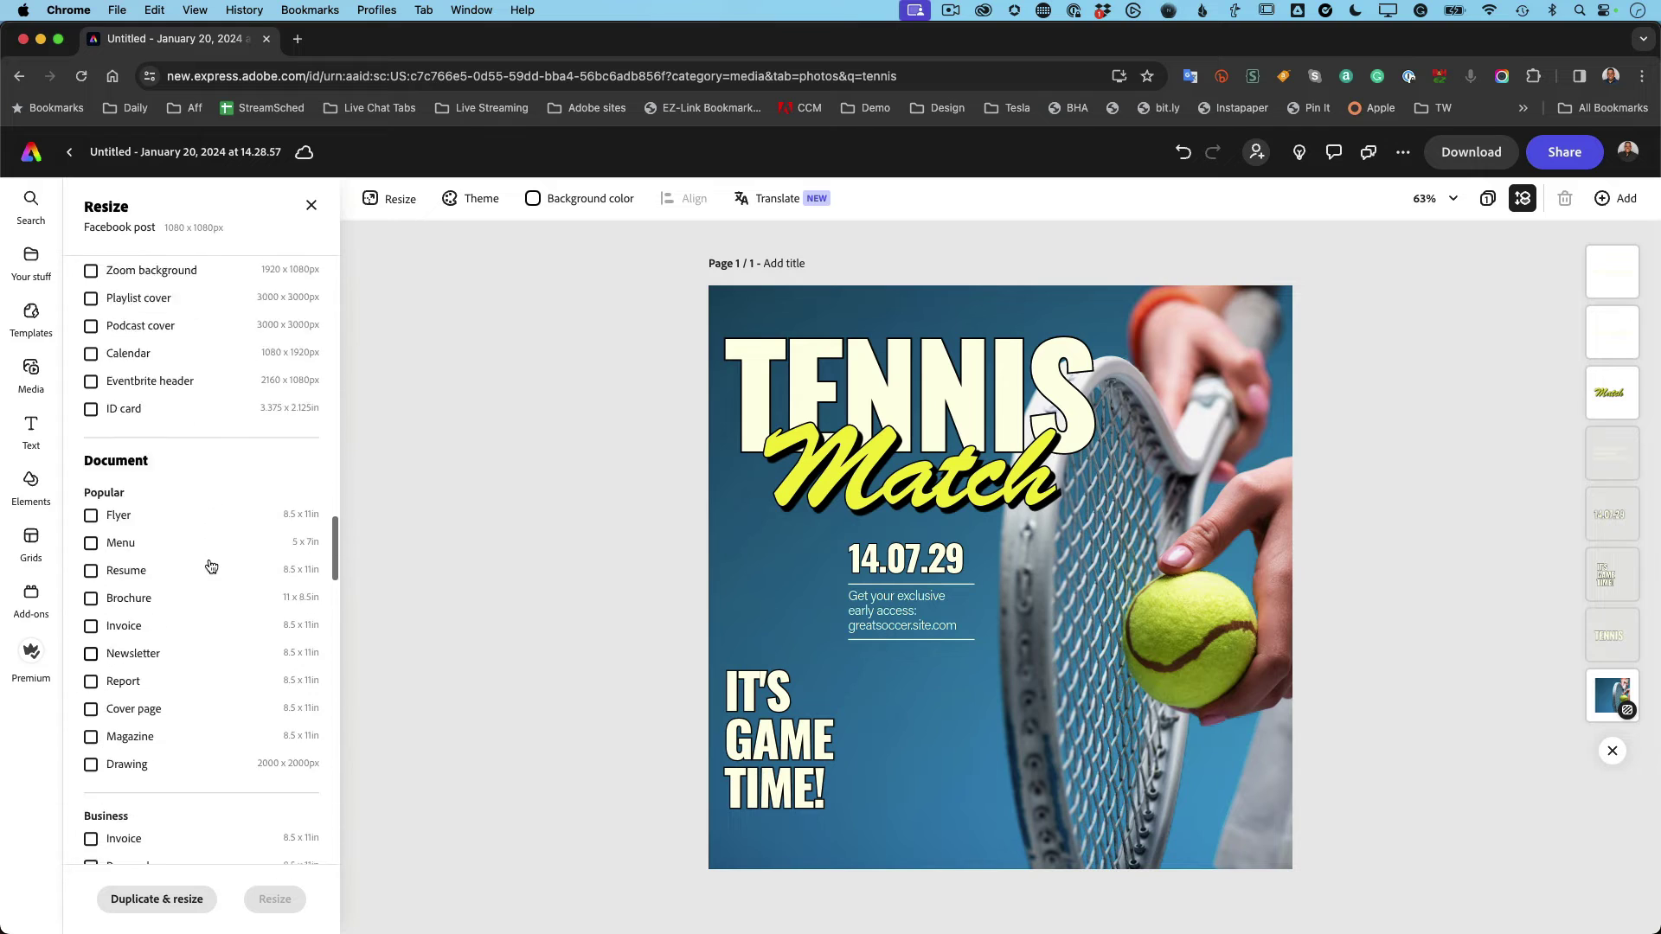
scroll(210, 566, up, 12)
scroll(209, 562, up, 15)
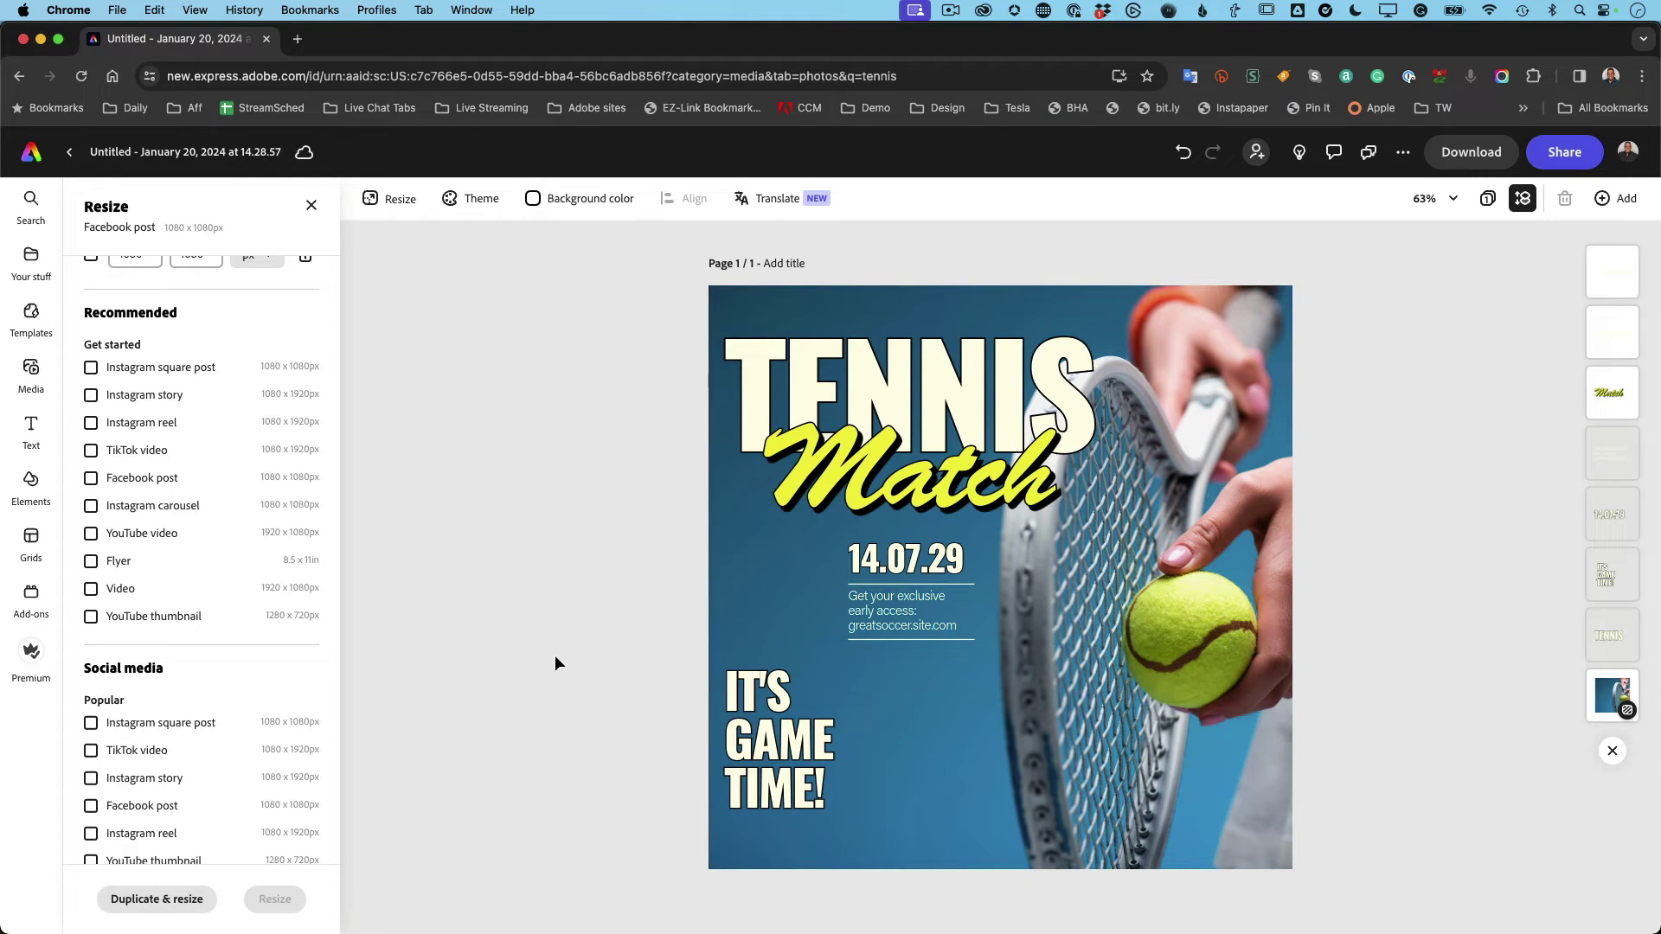
Duplicate the post into Instagram story and LinkedIn blog copies, then select the story page.
click(165, 899)
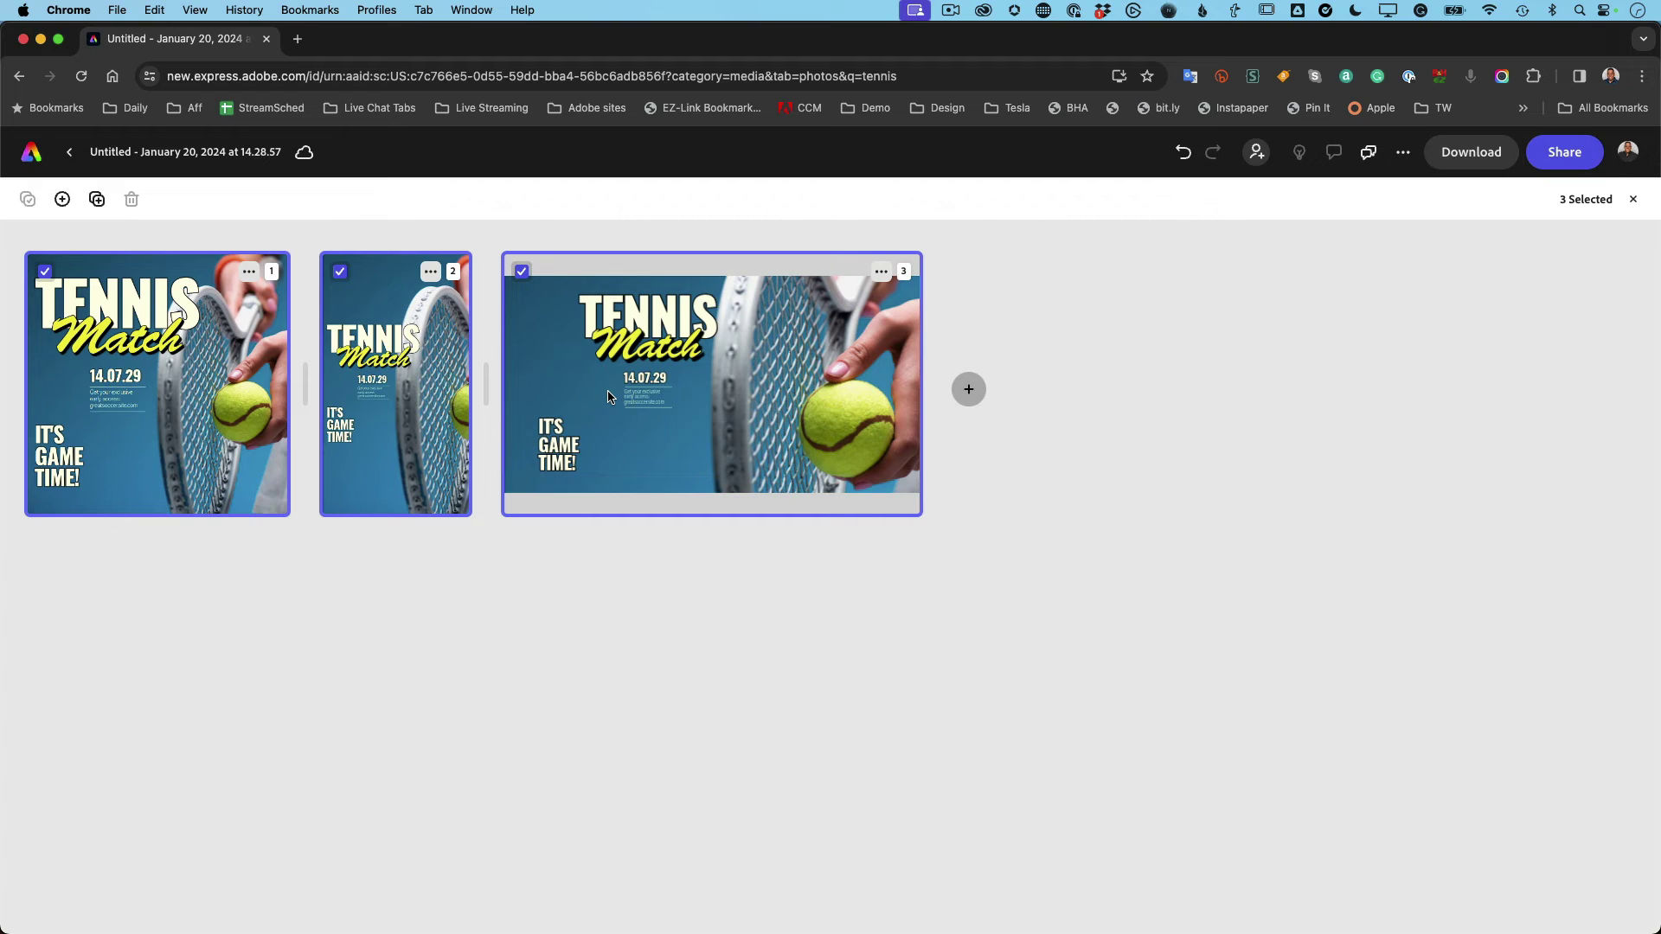
click(372, 391)
On the story page, enlarge the TENNIS Match title and move it toward the top.
double_click(372, 391)
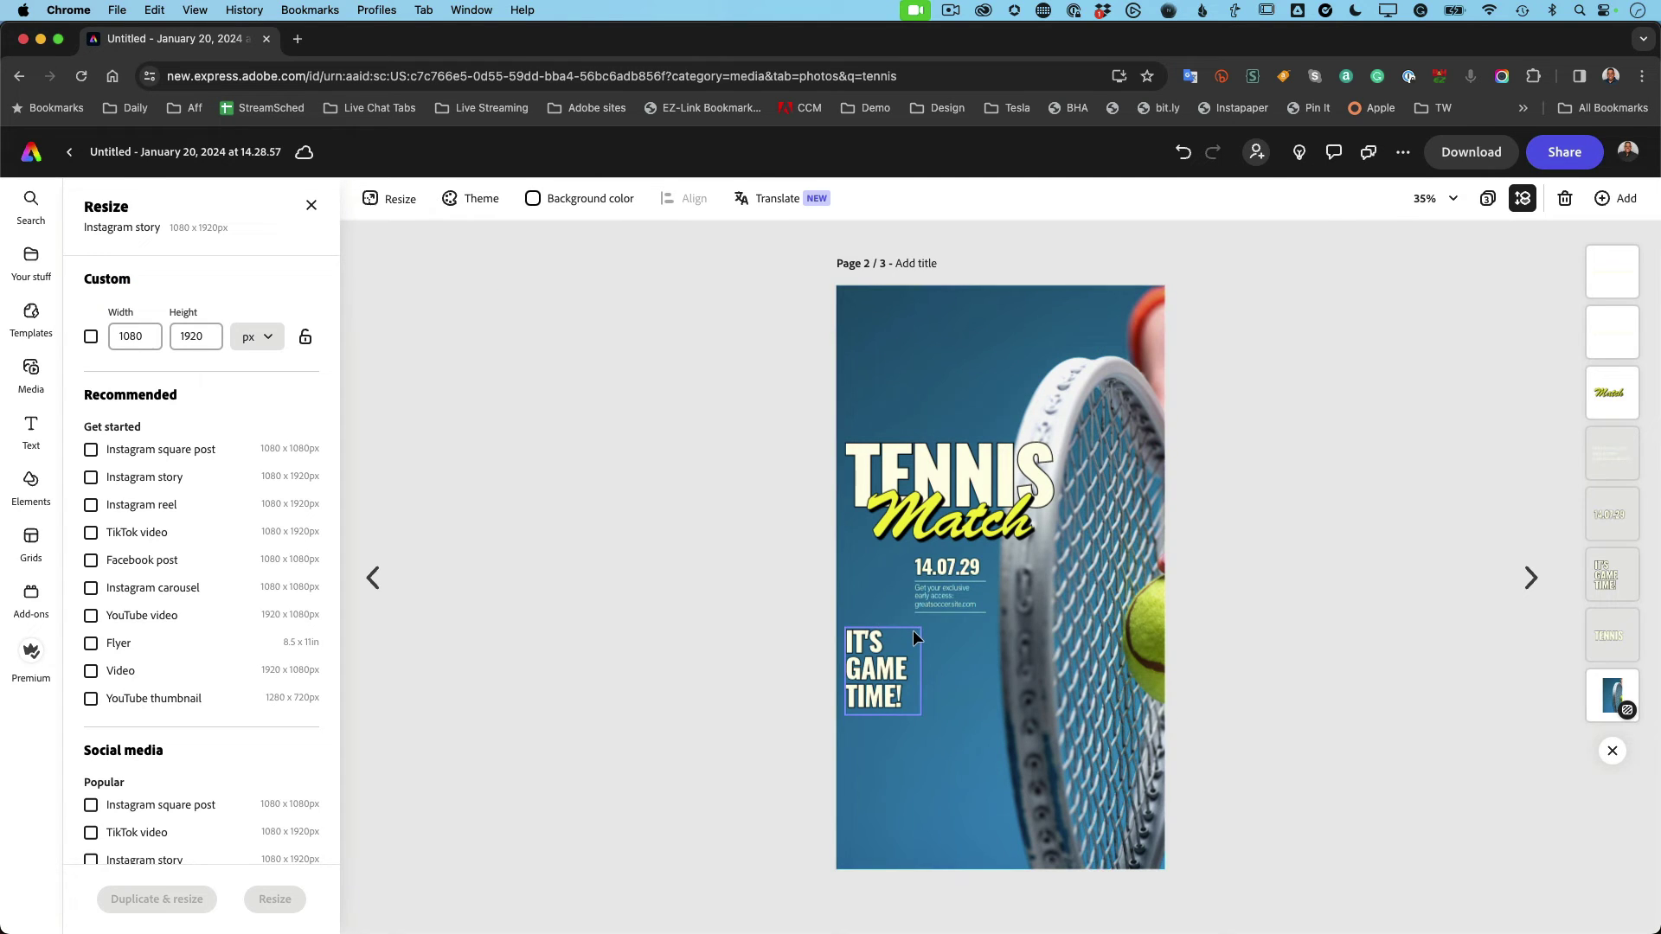
click(973, 469)
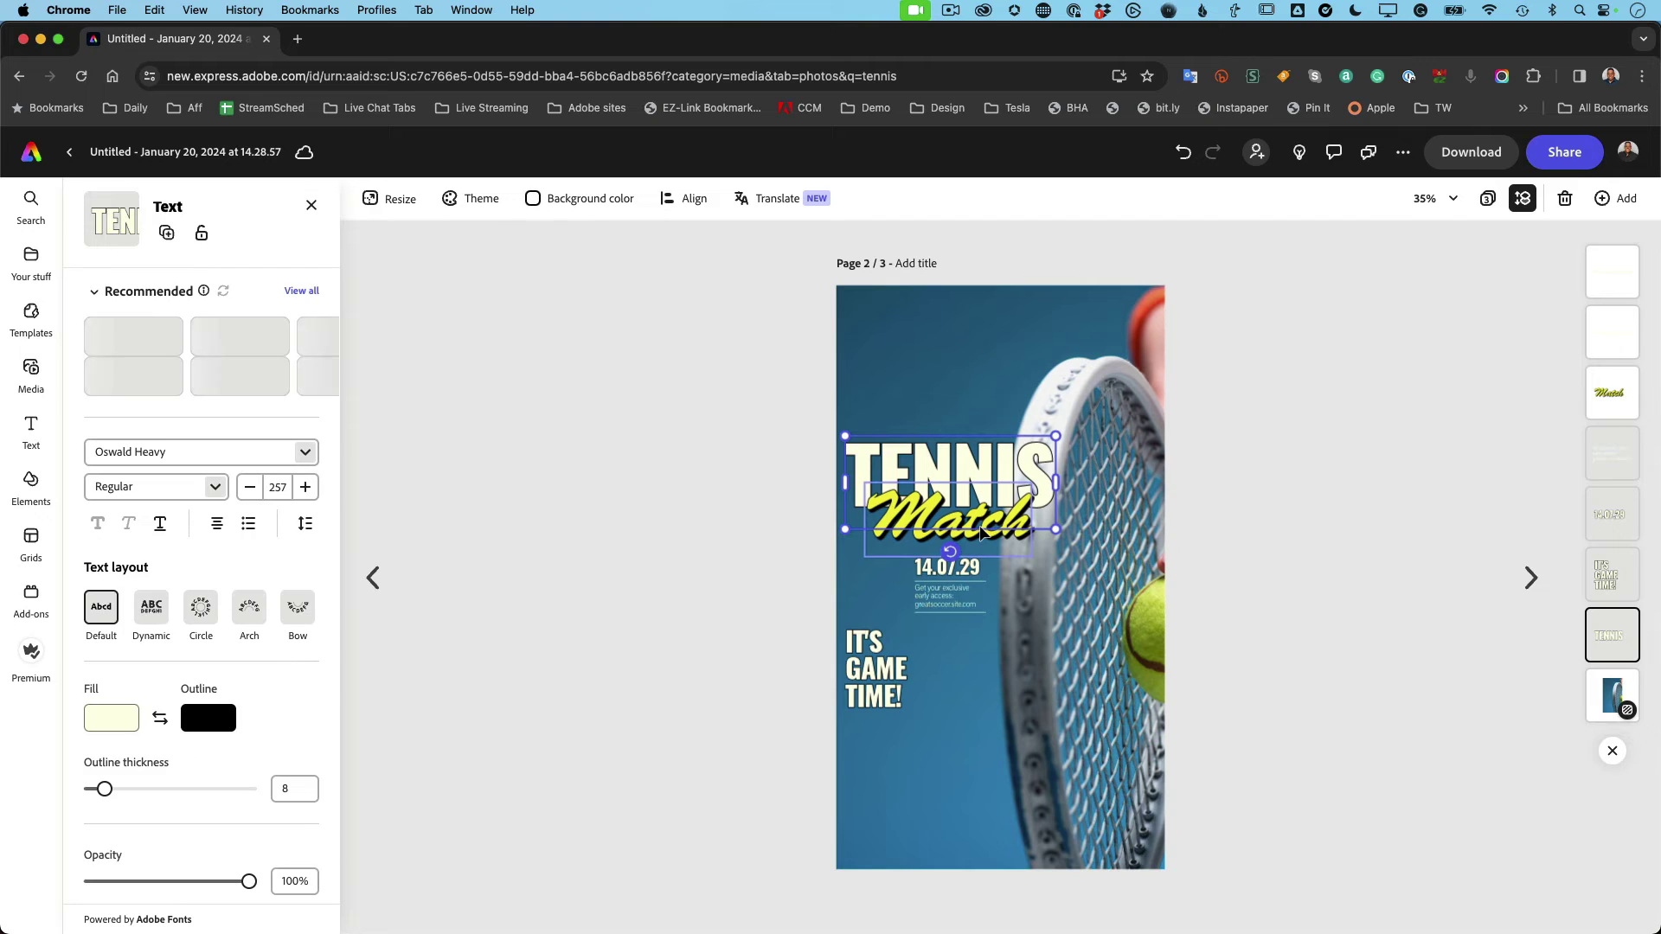
shift+click(987, 519)
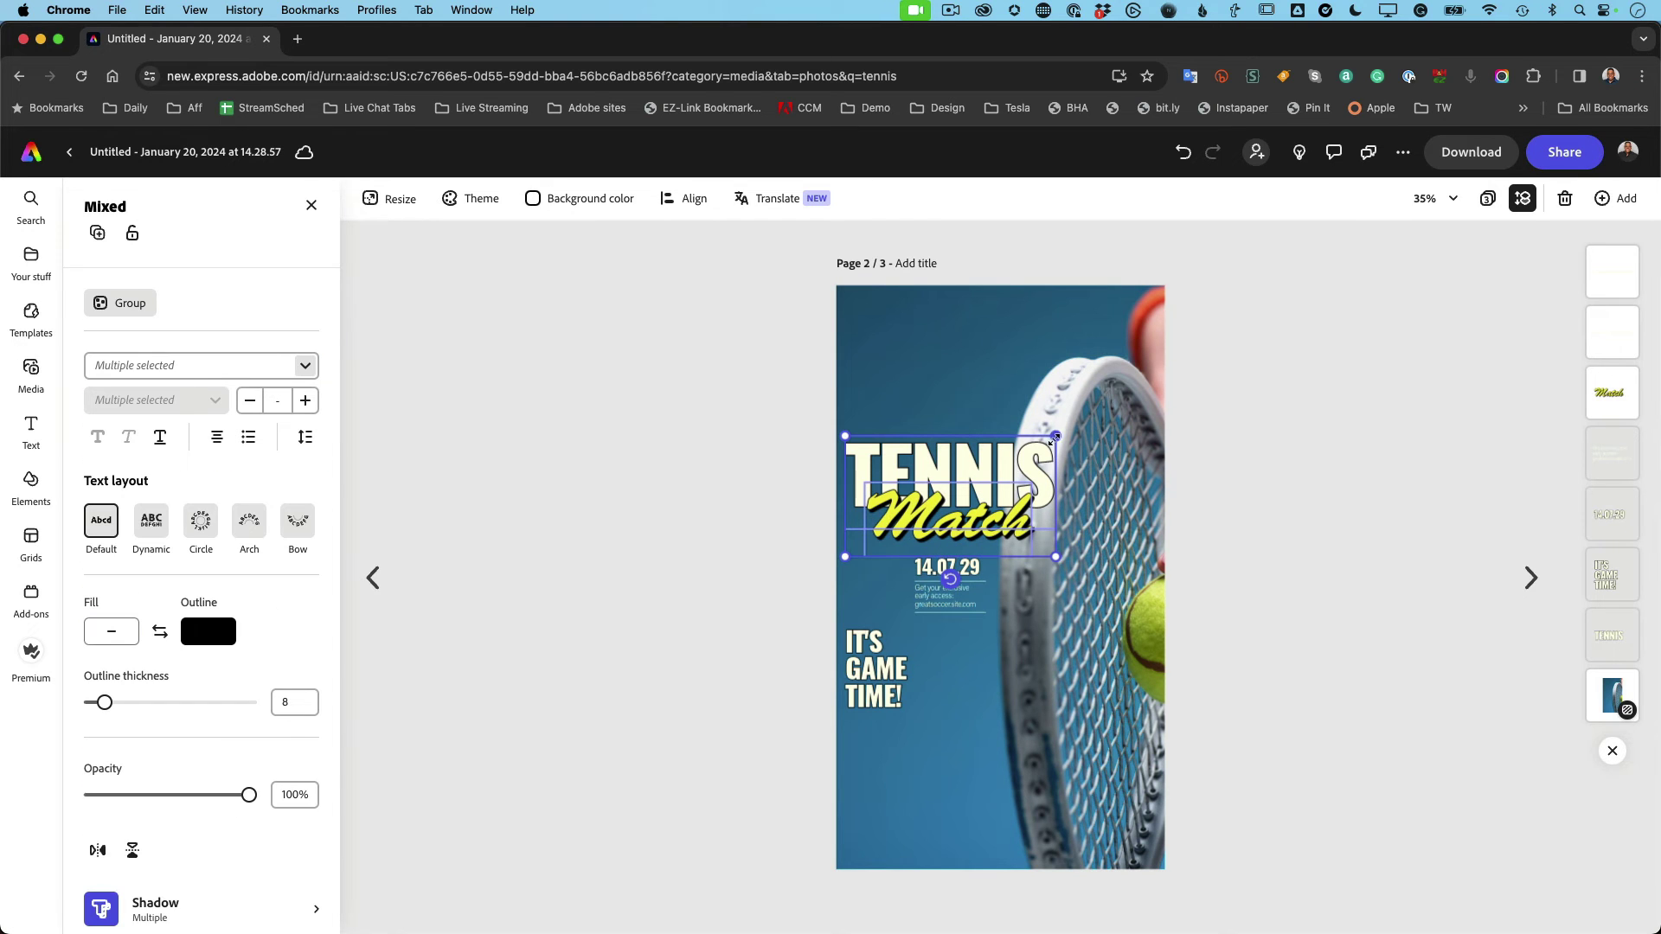
drag(1055, 437, 1145, 389)
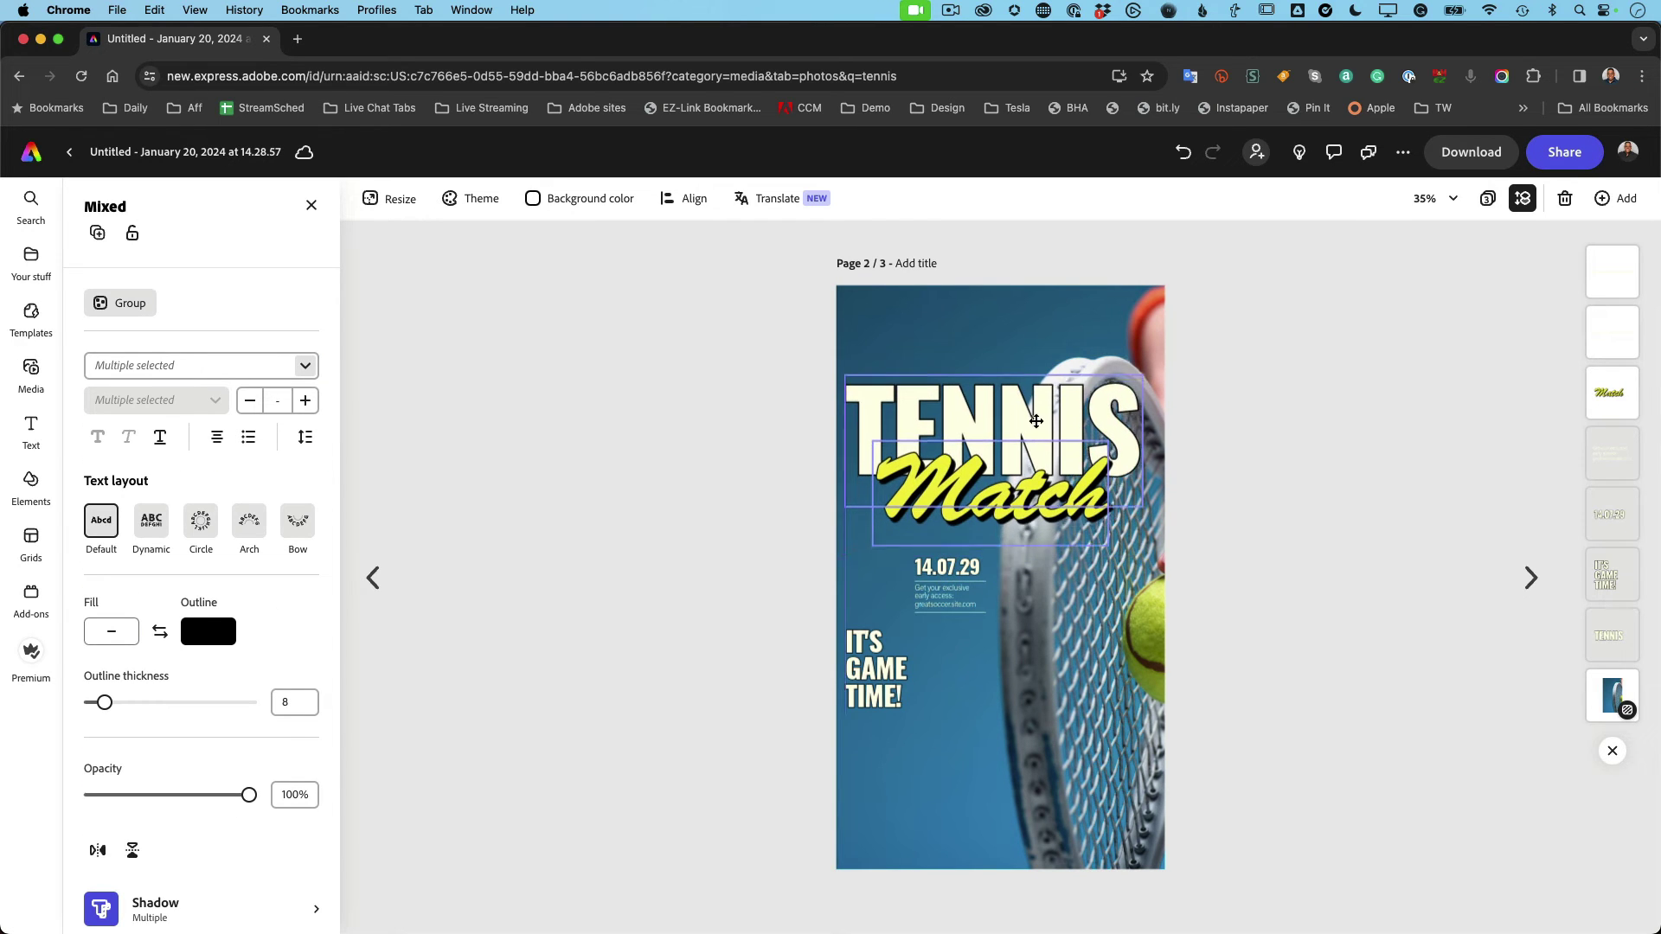
drag(1036, 421, 1048, 391)
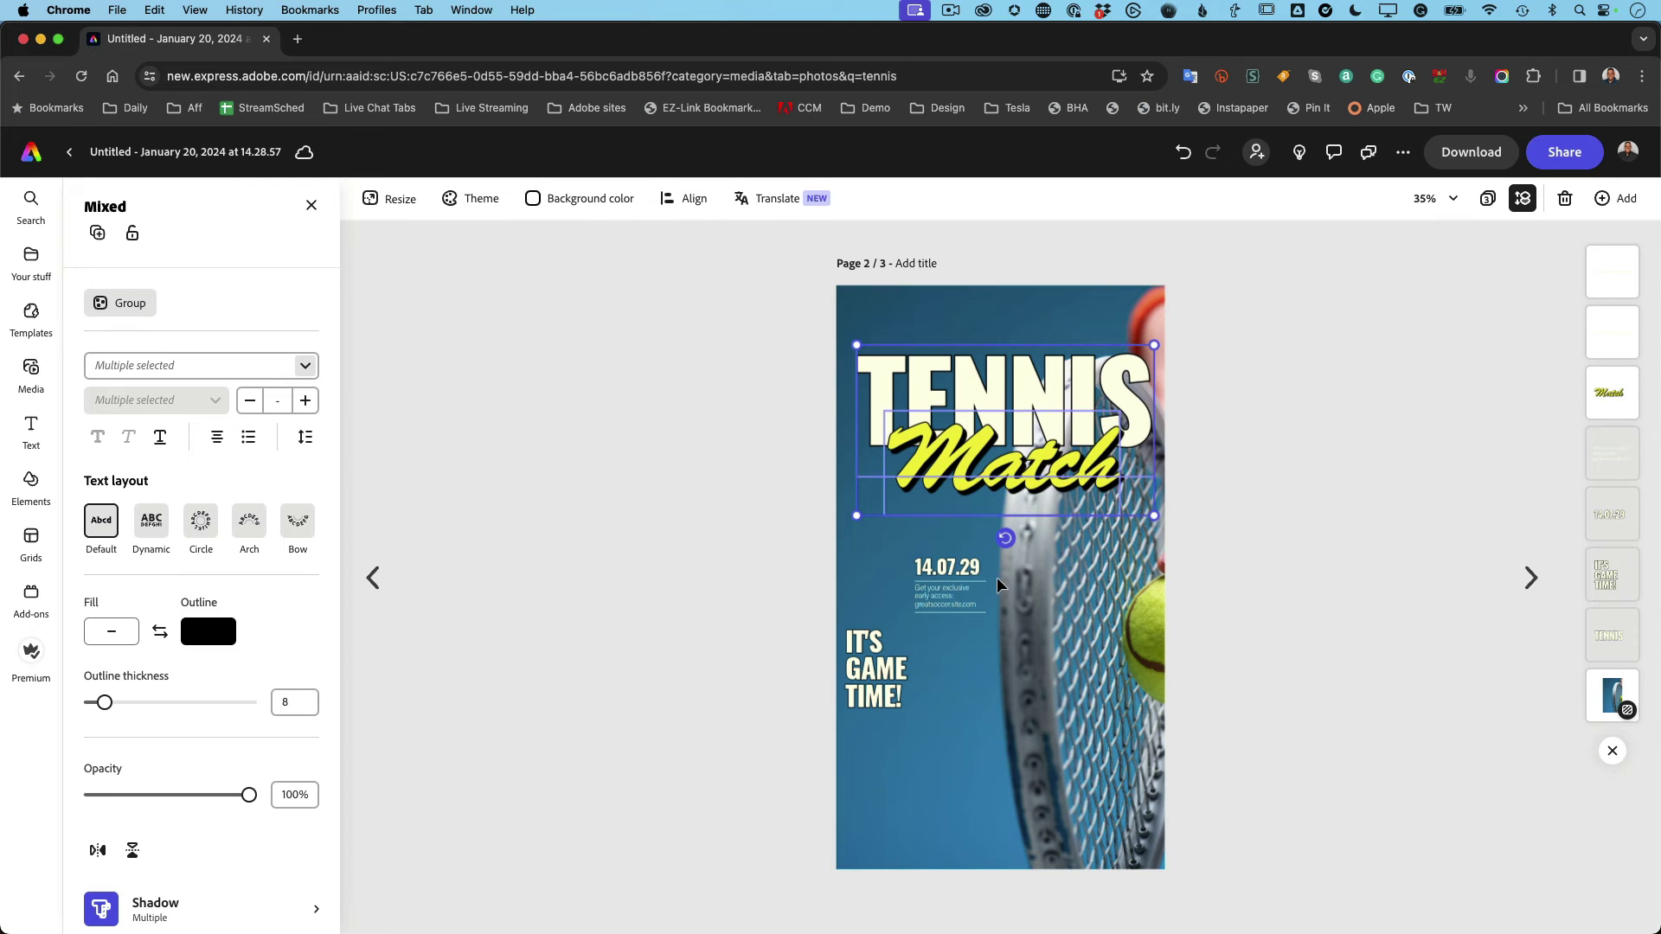
Reposition IT'S GAME TIME! and enlarge the date and access details block.
drag(864, 693, 981, 772)
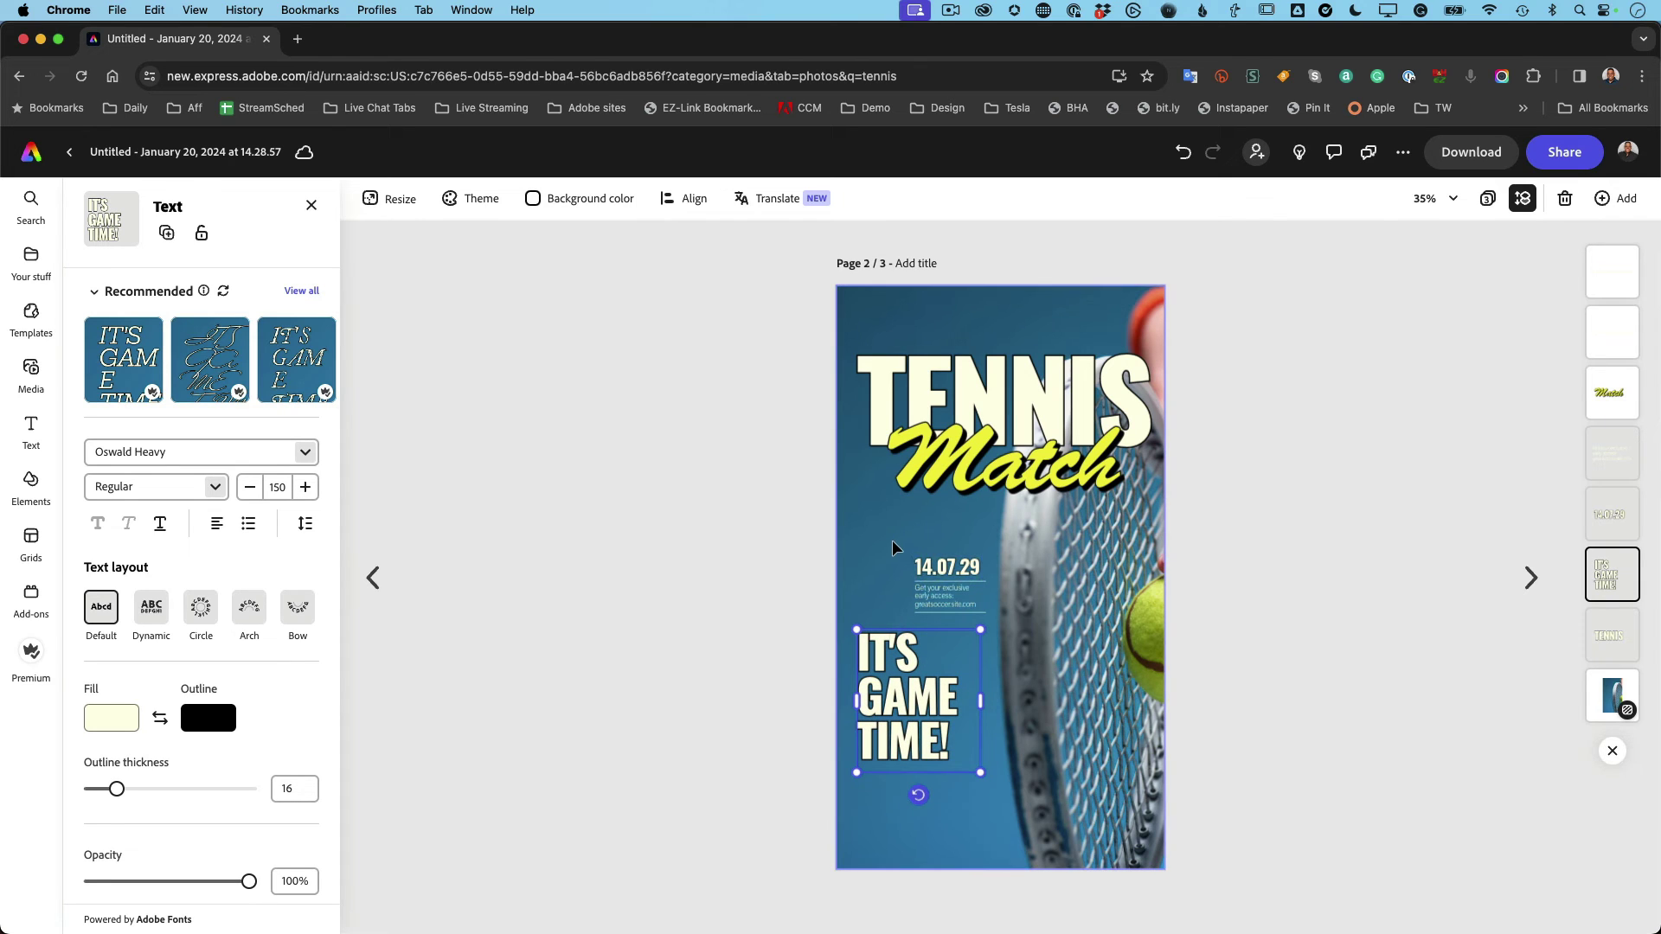
drag(894, 547, 976, 615)
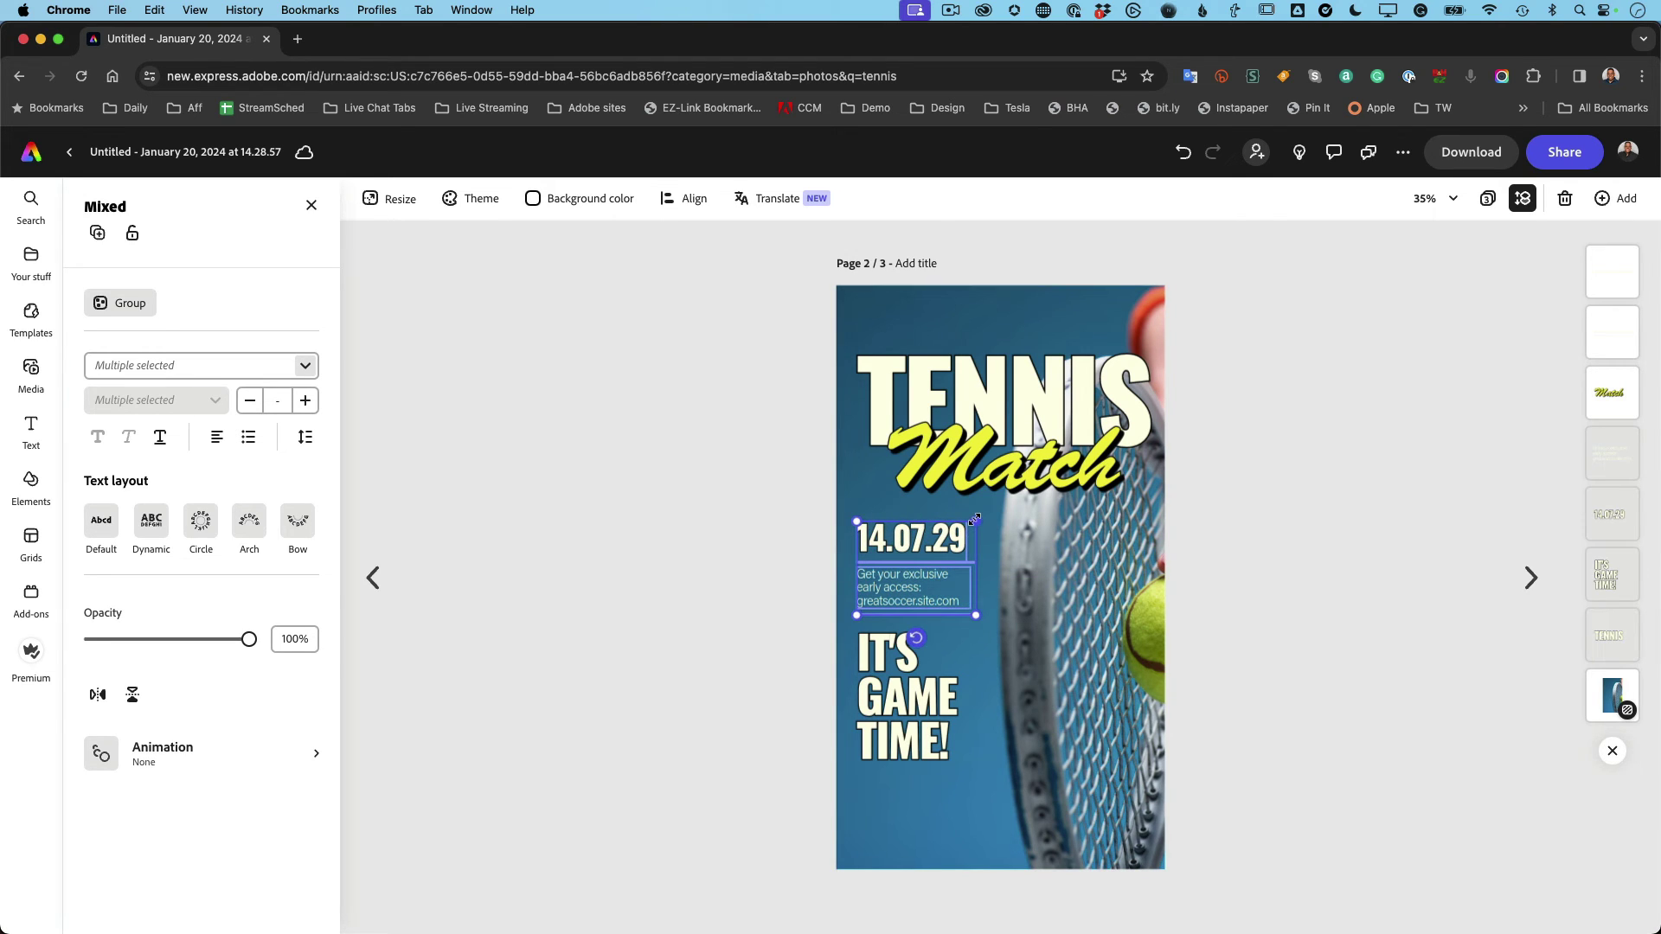
drag(975, 520, 982, 506)
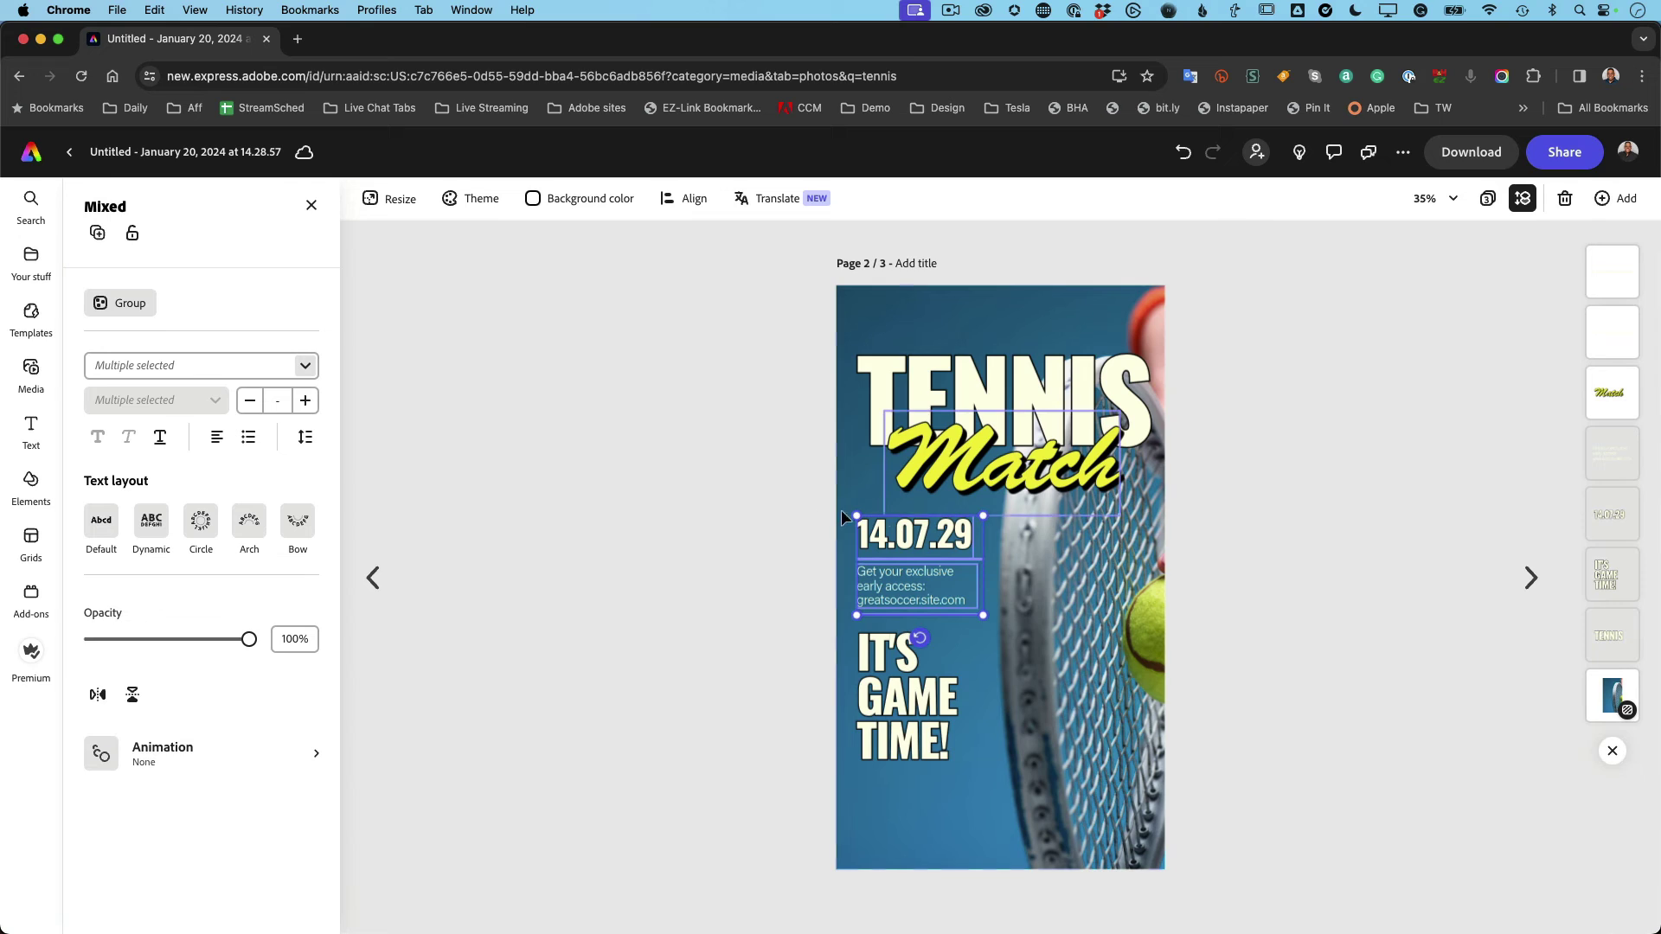
click(761, 512)
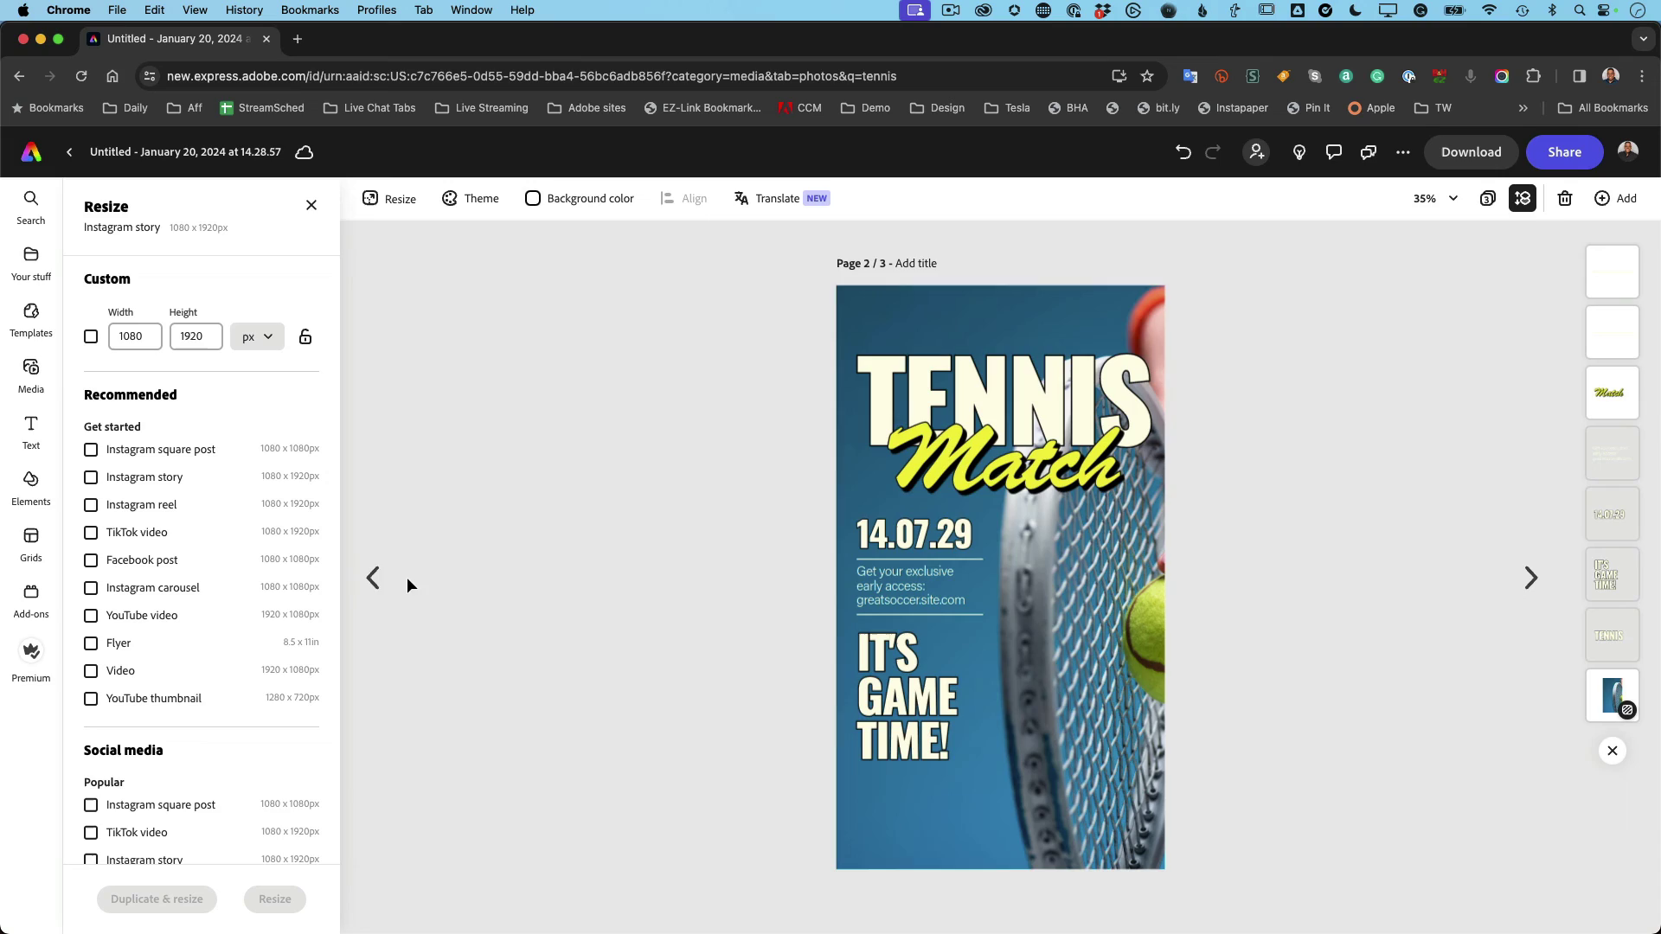
On the LinkedIn blog page, enlarge the TENNIS Match title and move it up-left.
click(373, 580)
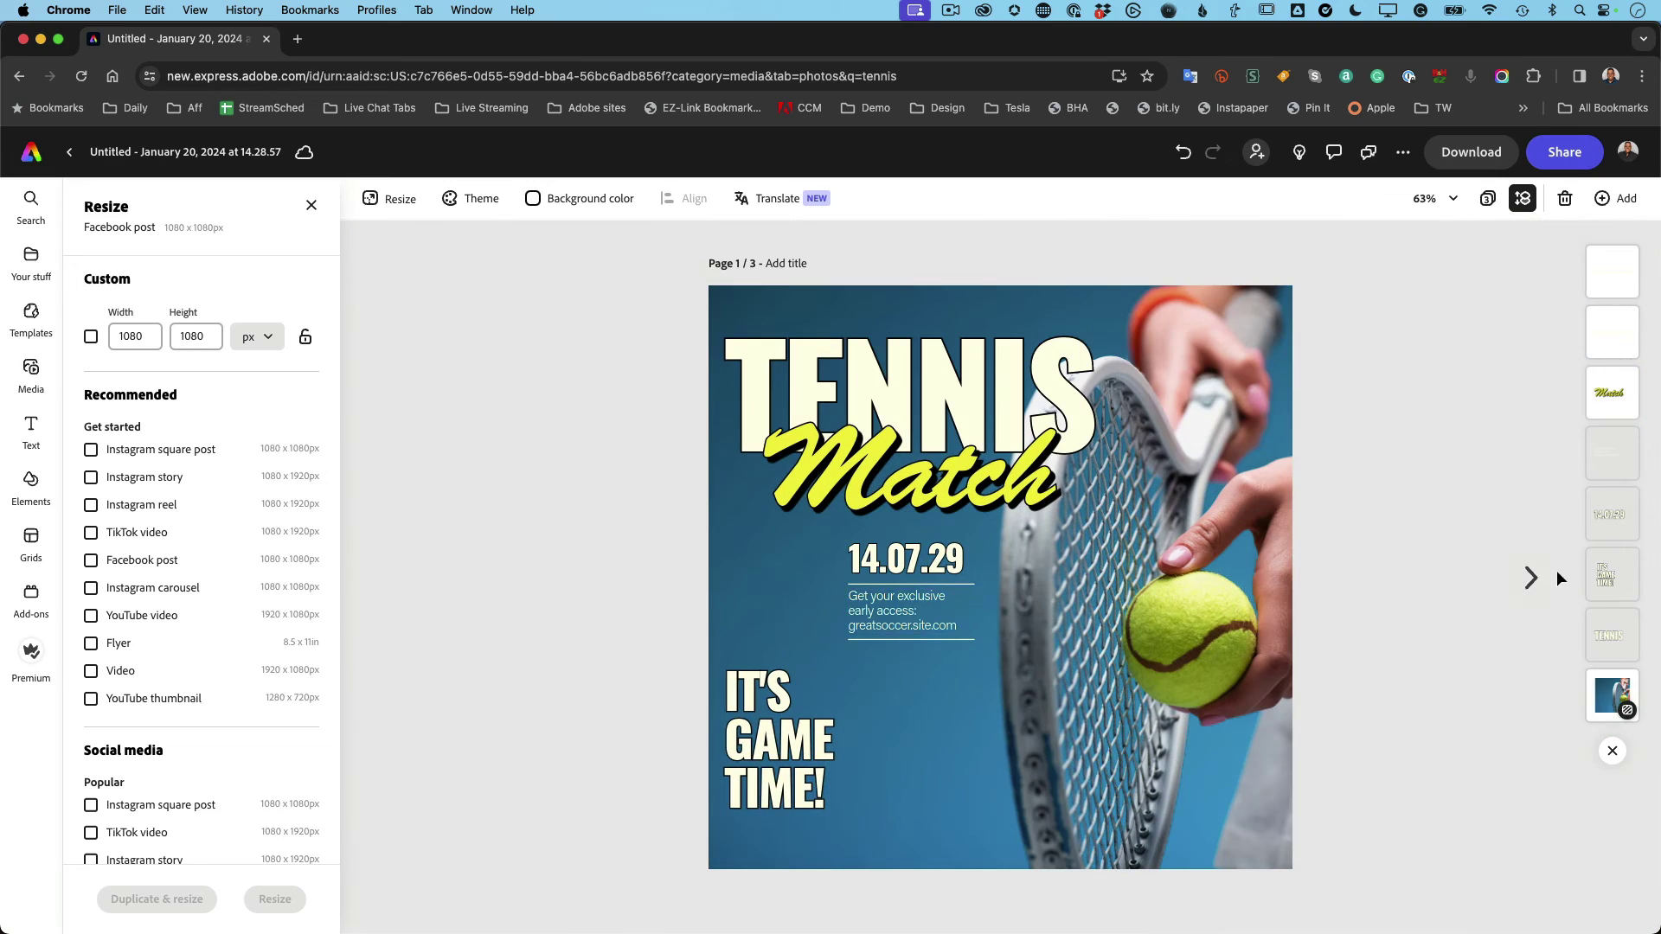
click(1533, 579)
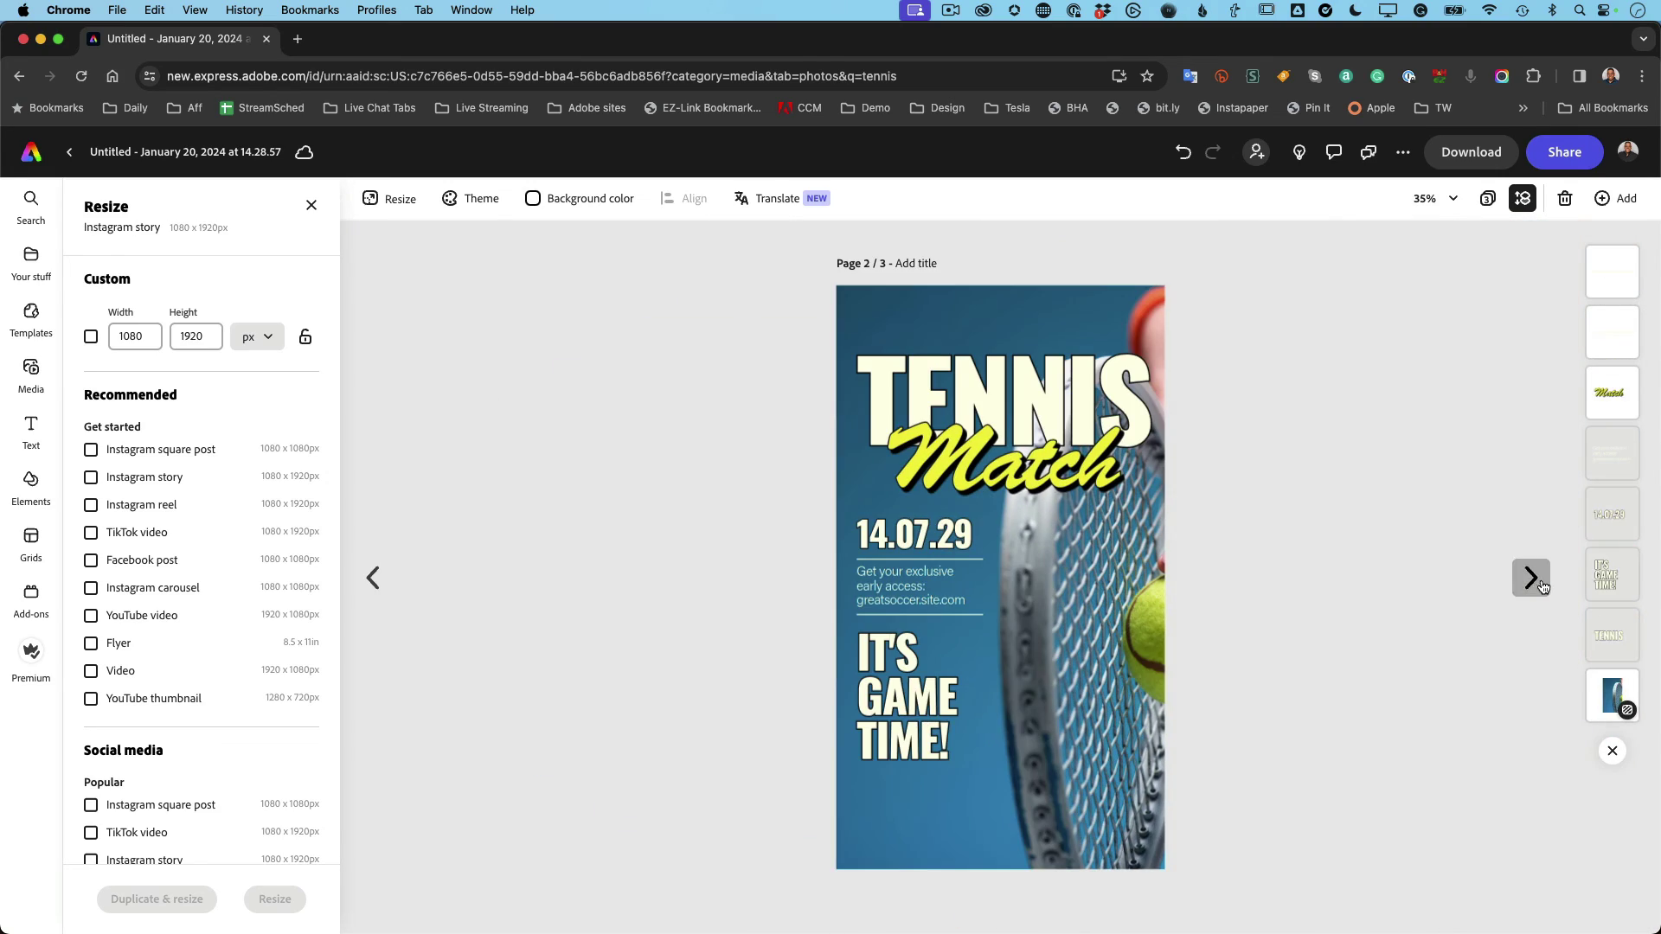
click(1534, 579)
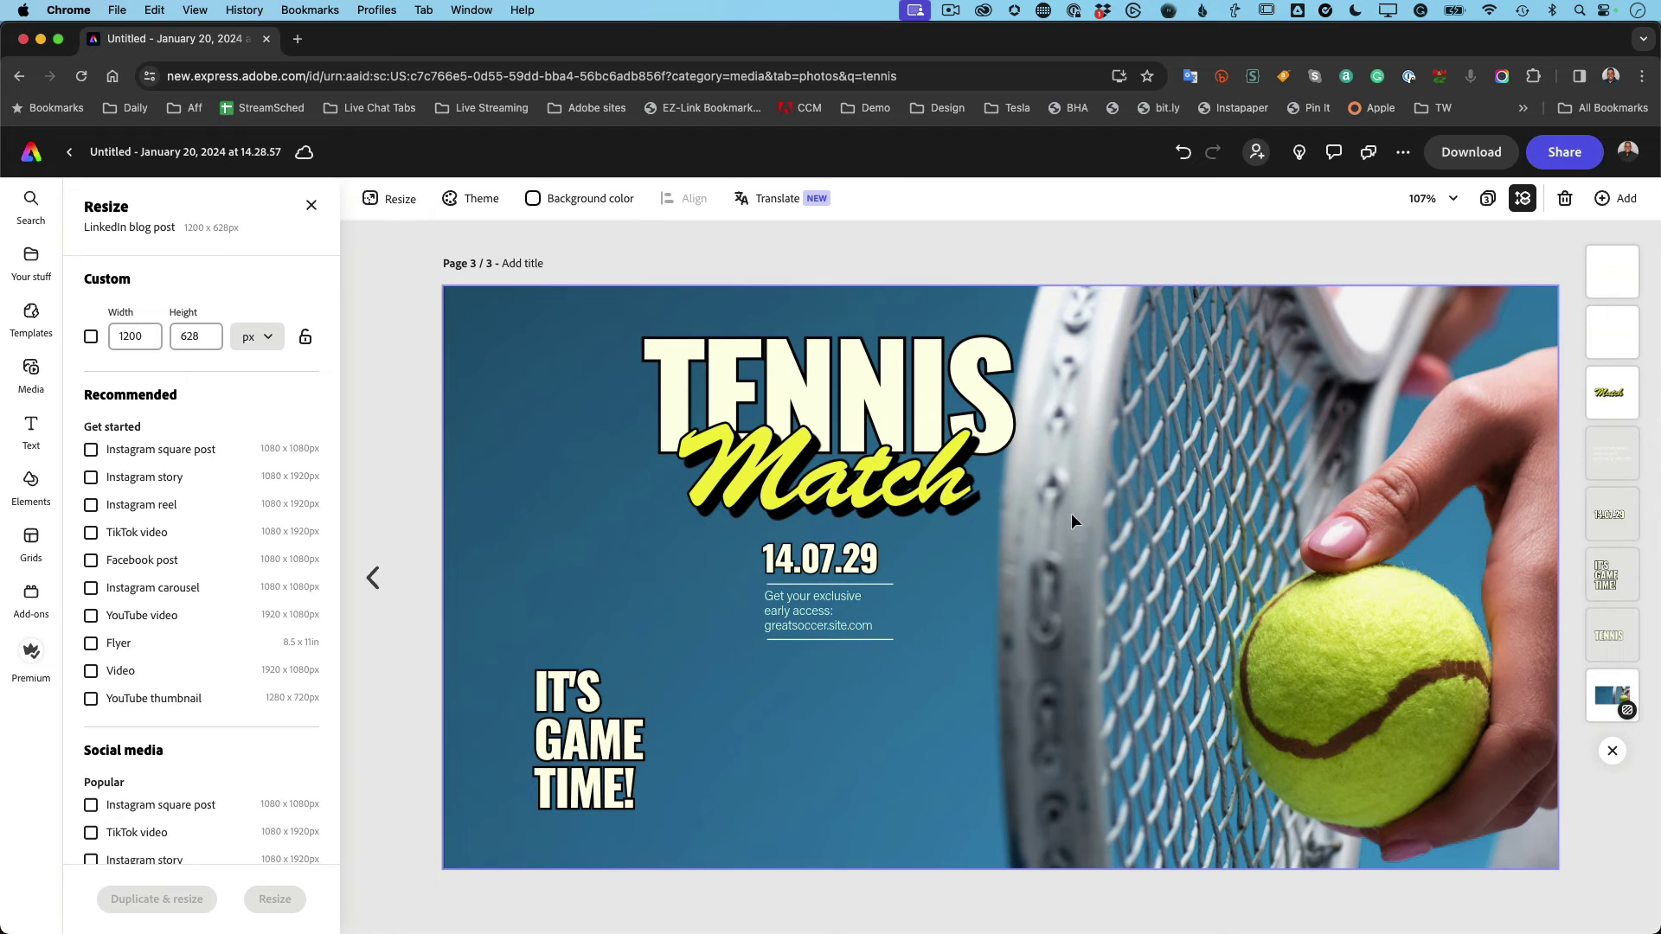
click(708, 418)
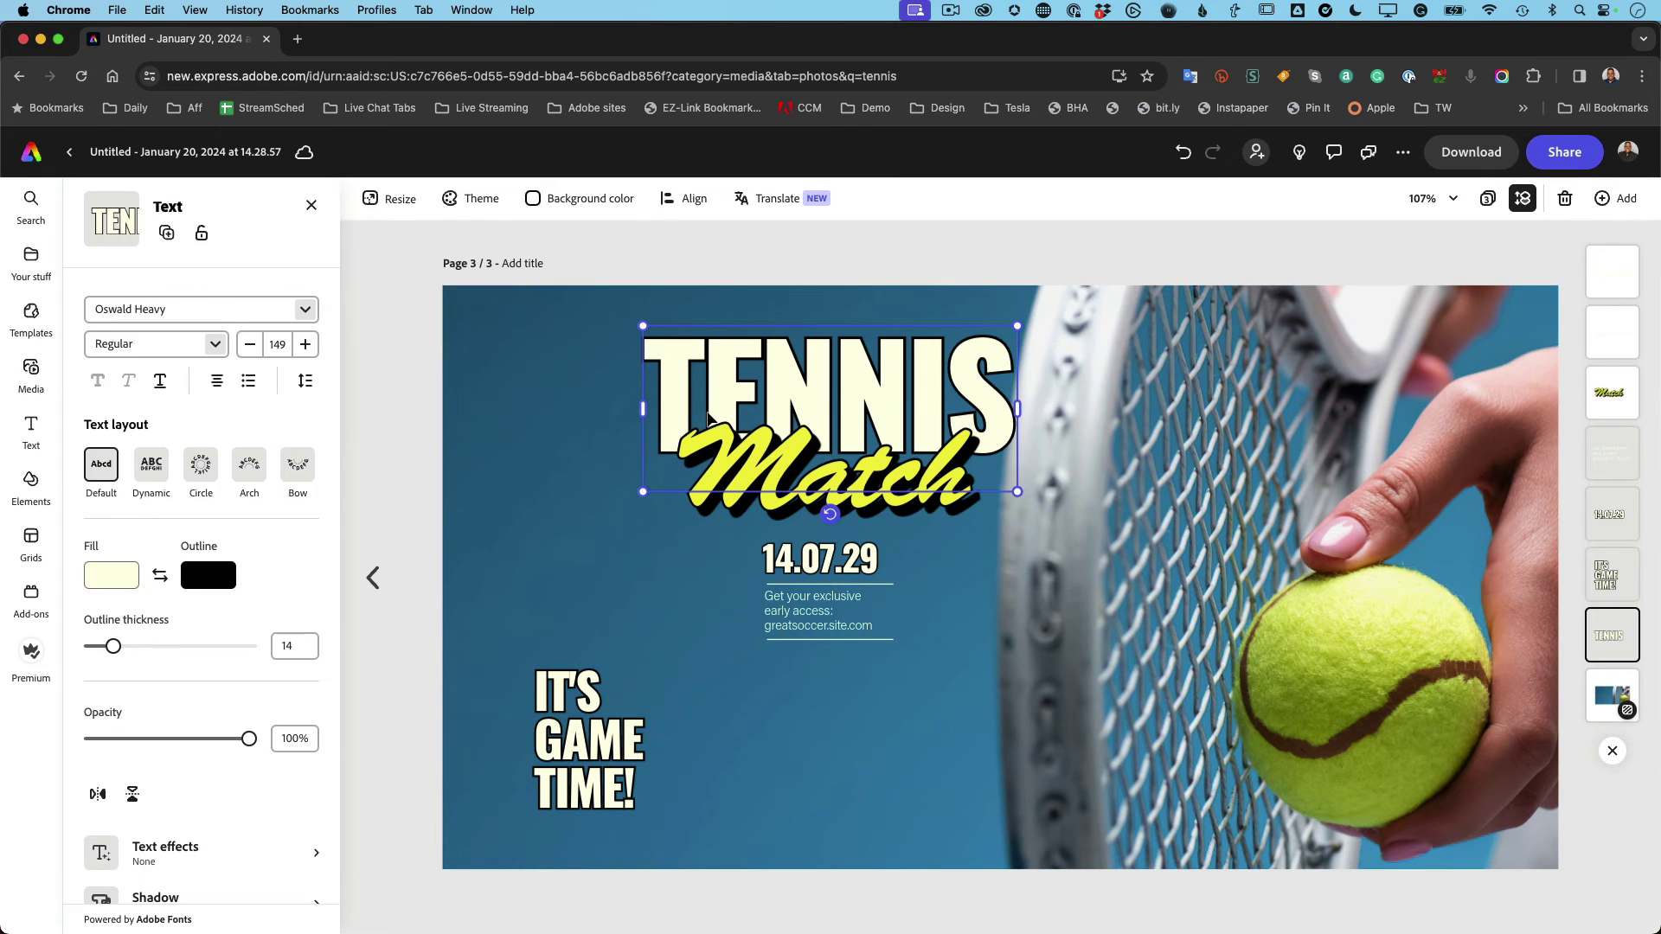
shift+click(714, 496)
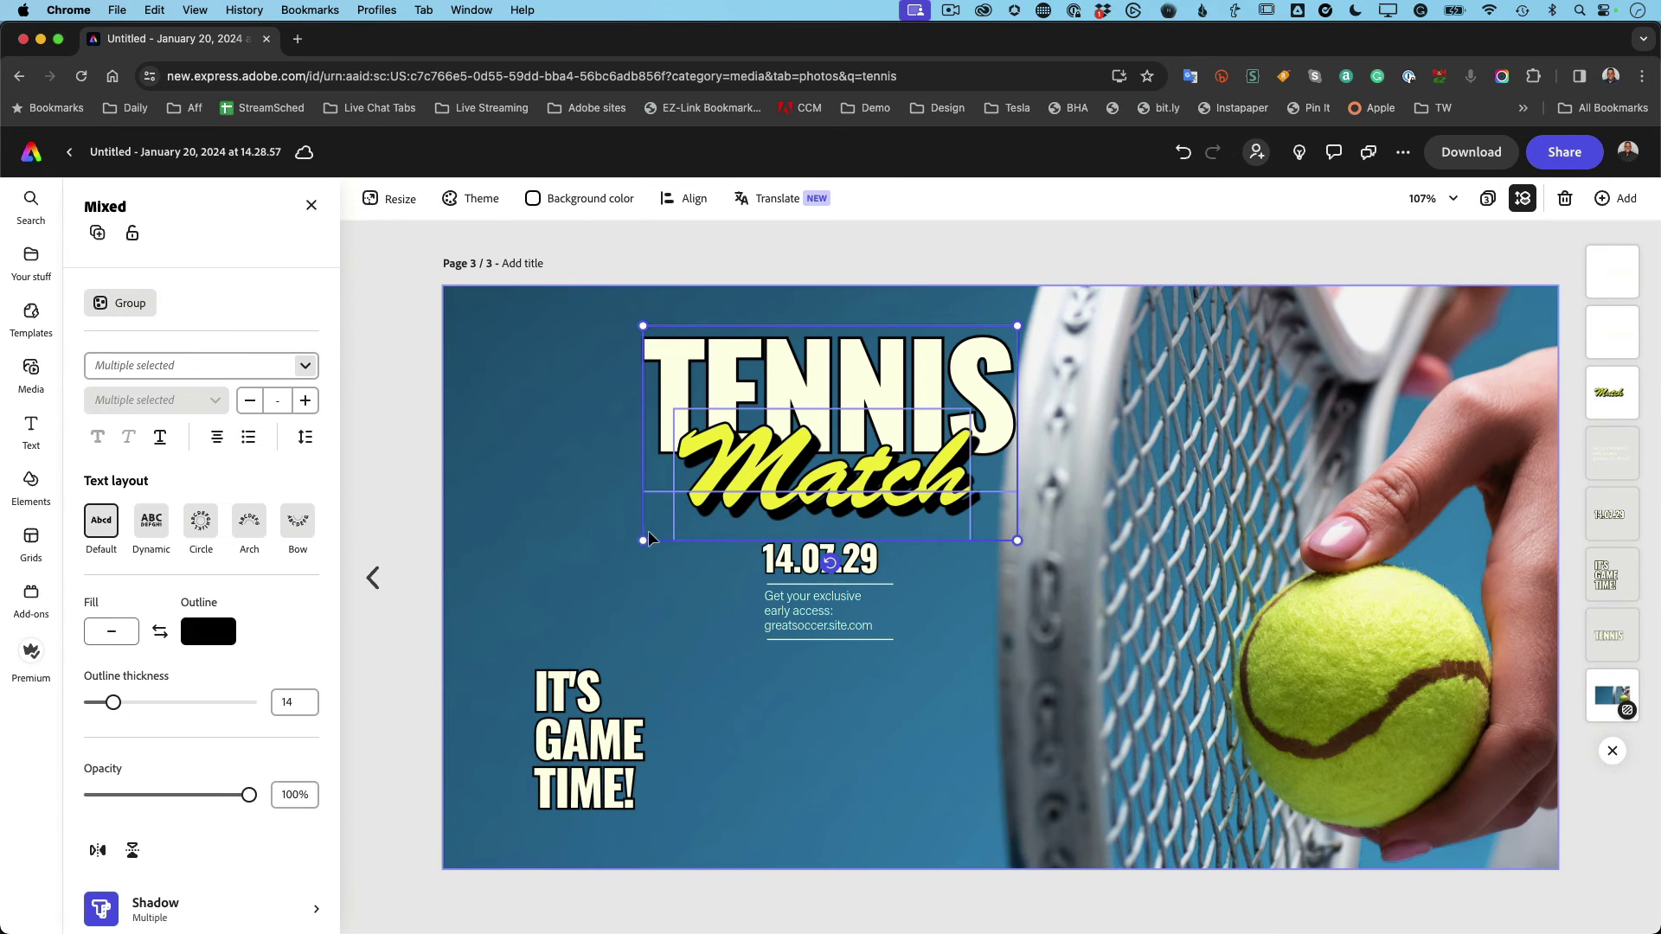
drag(645, 539, 483, 589)
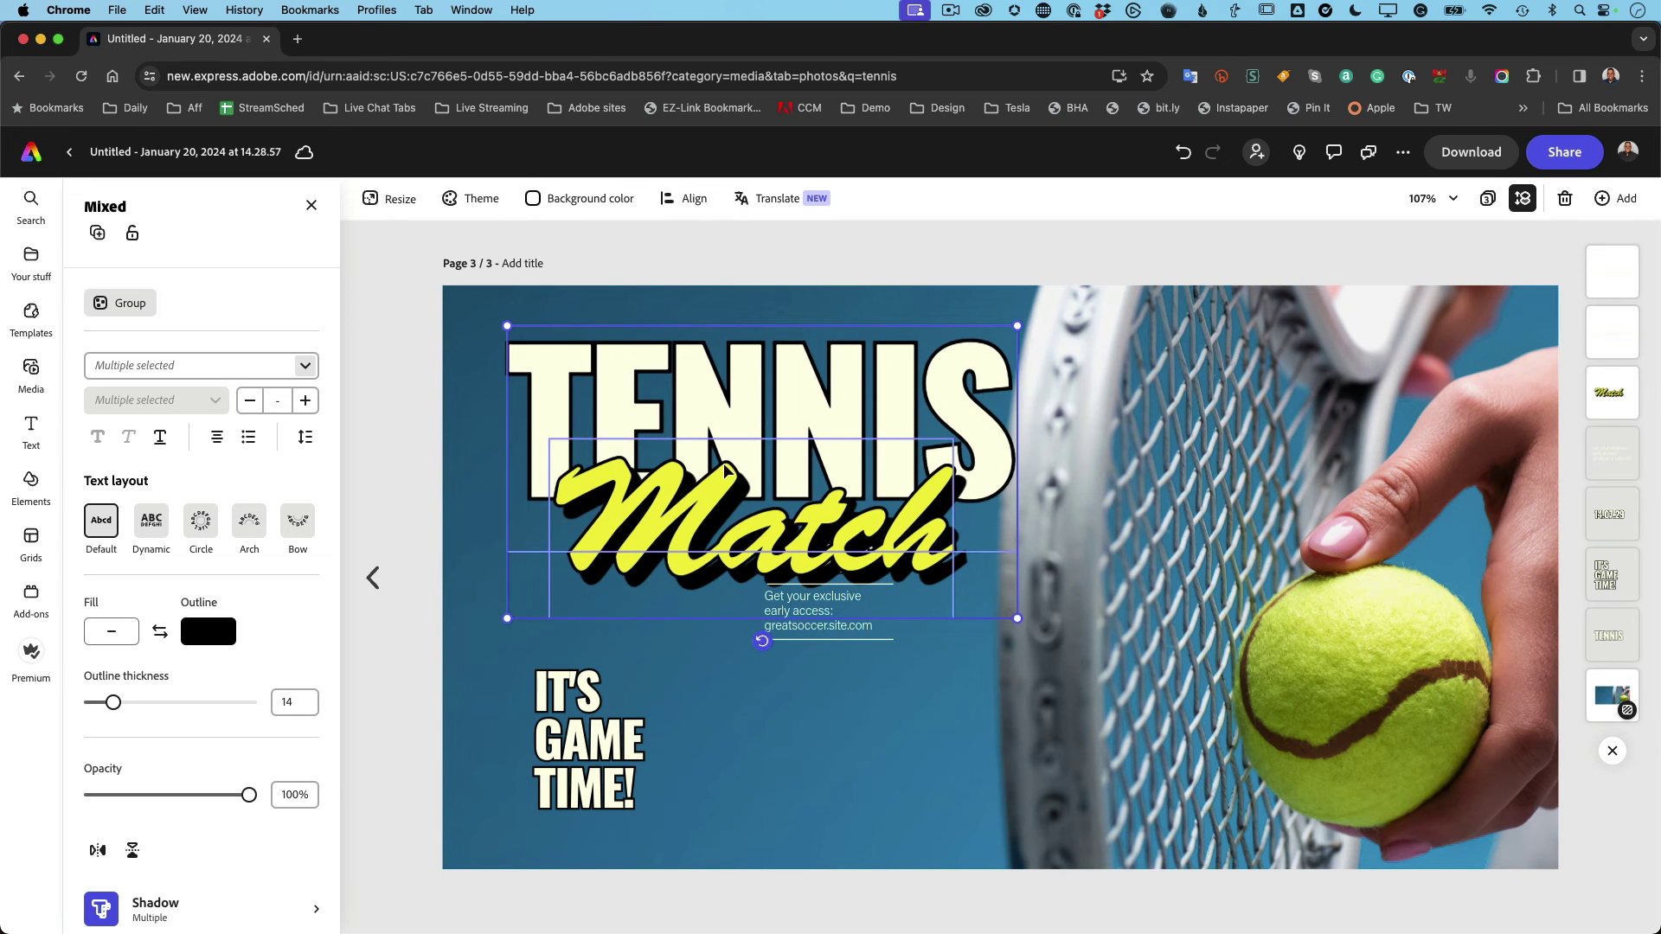
drag(725, 469, 757, 356)
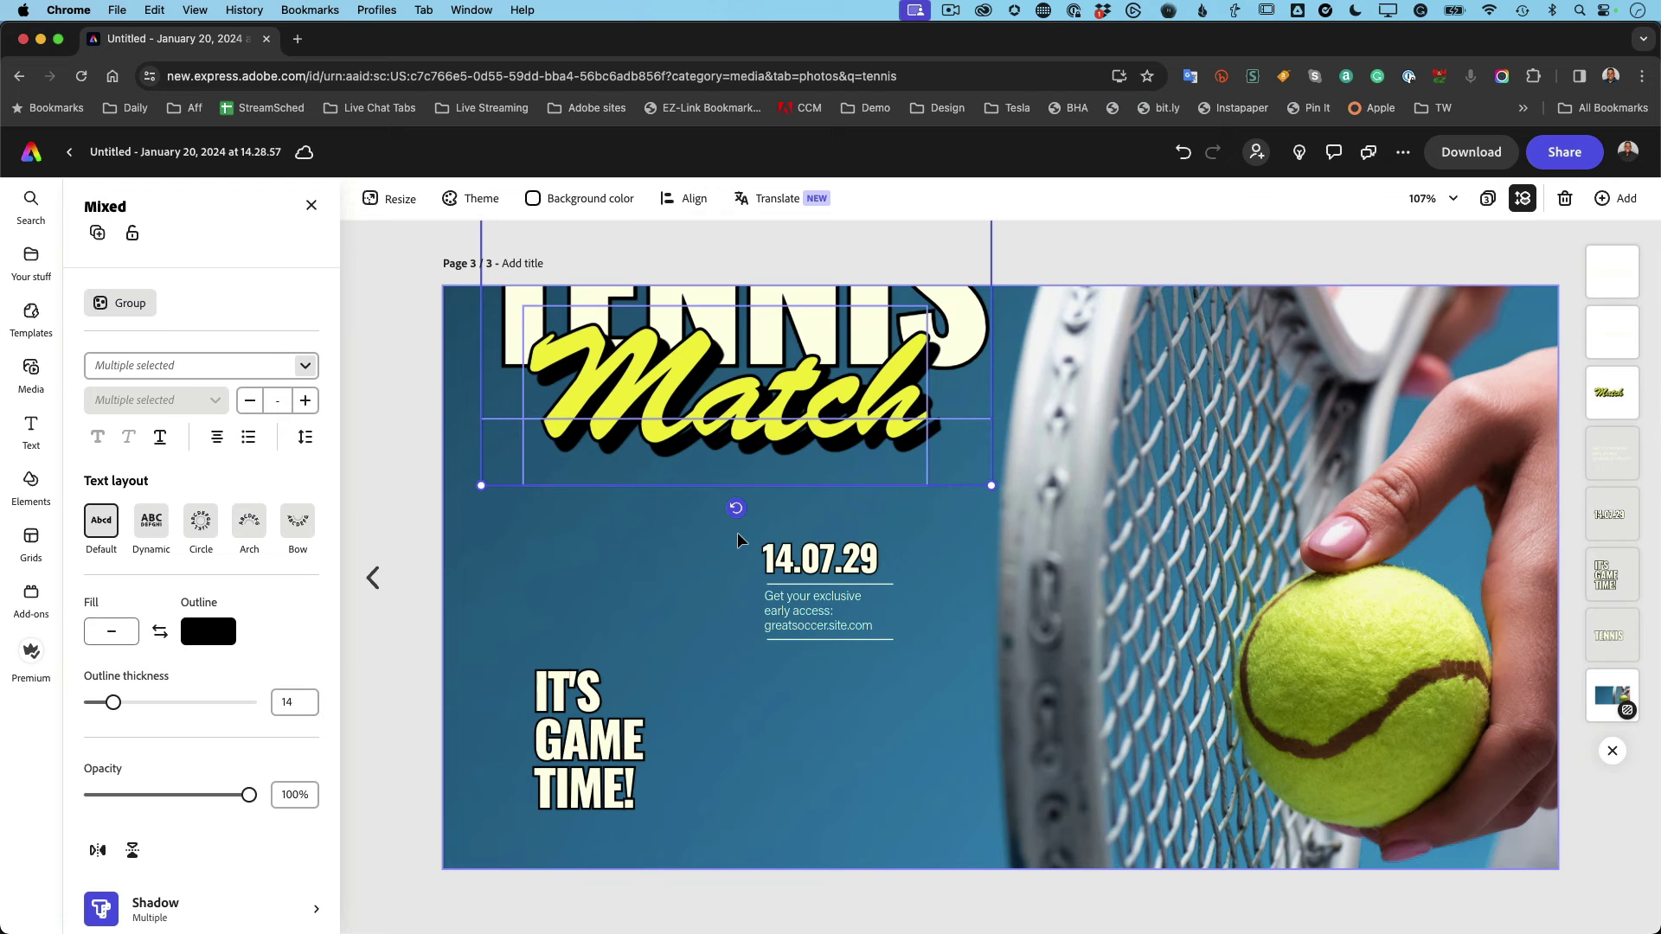
Place the date block beside IT'S GAME TIME! and move the title back onto the page.
click(849, 636)
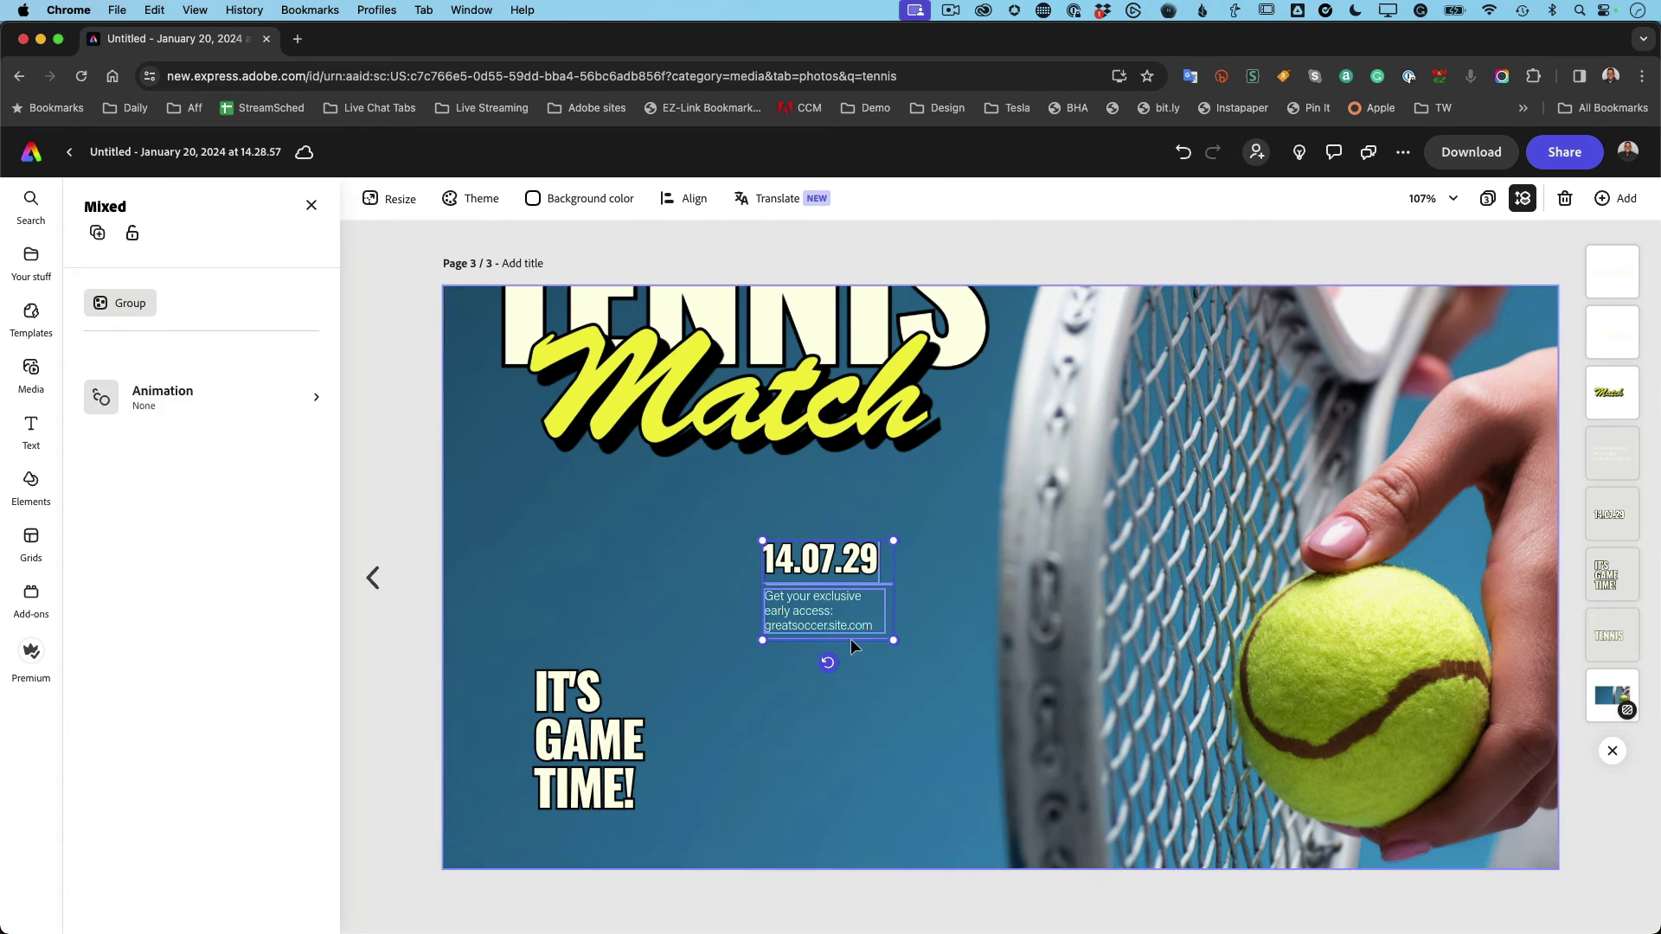
drag(849, 630, 794, 800)
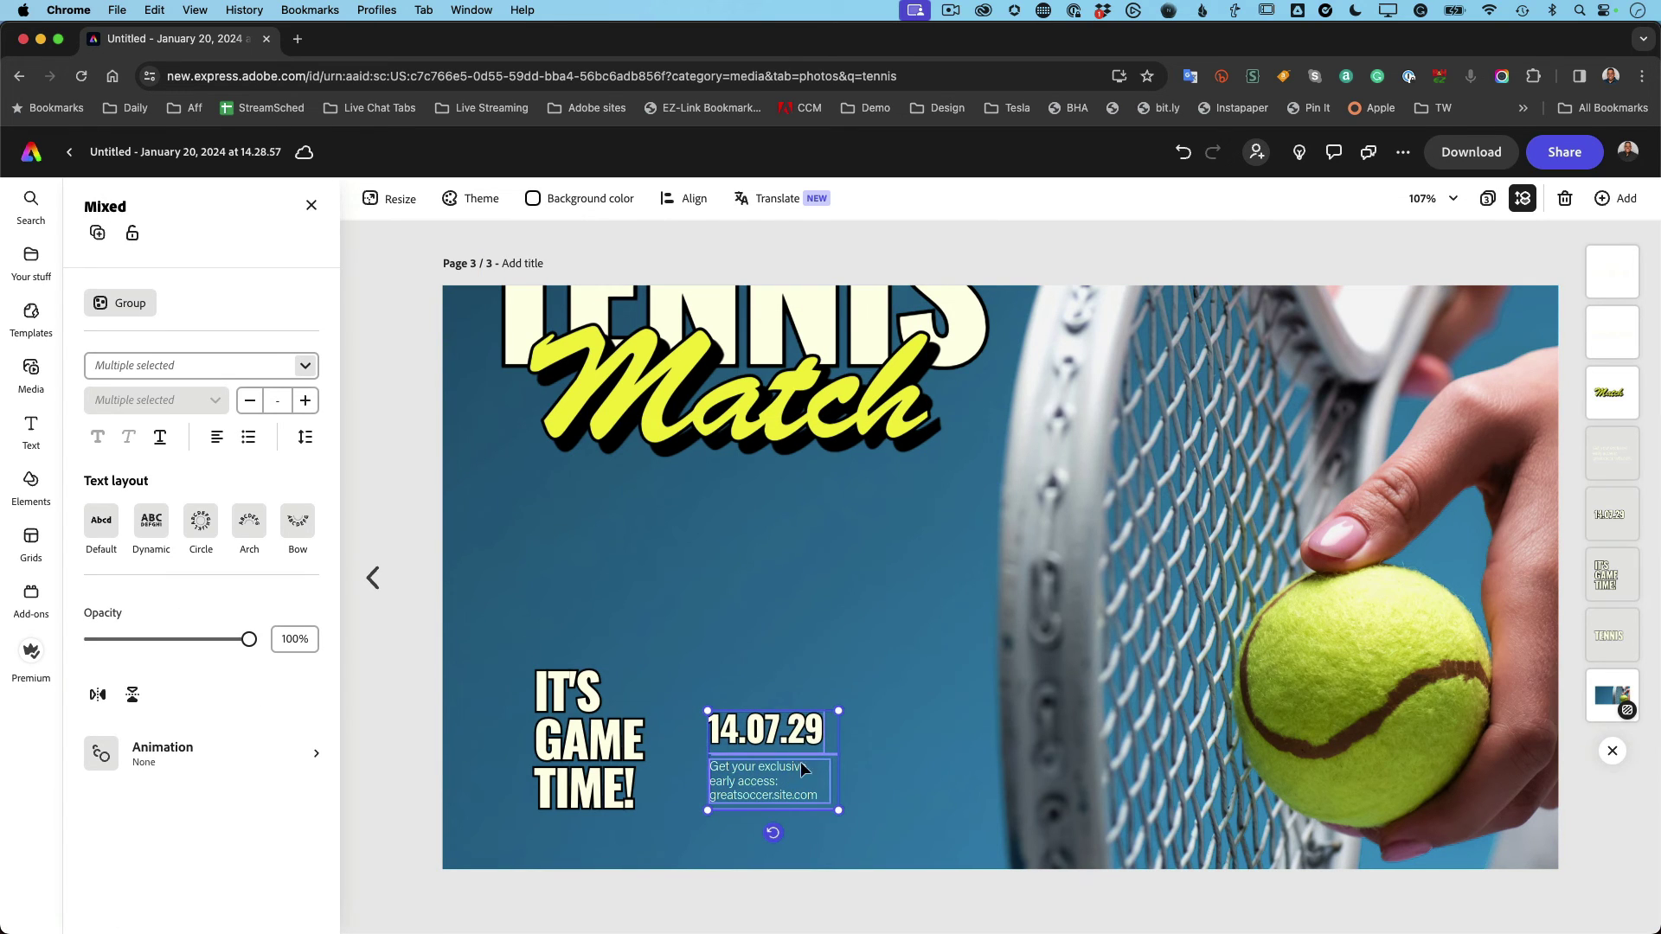
click(794, 469)
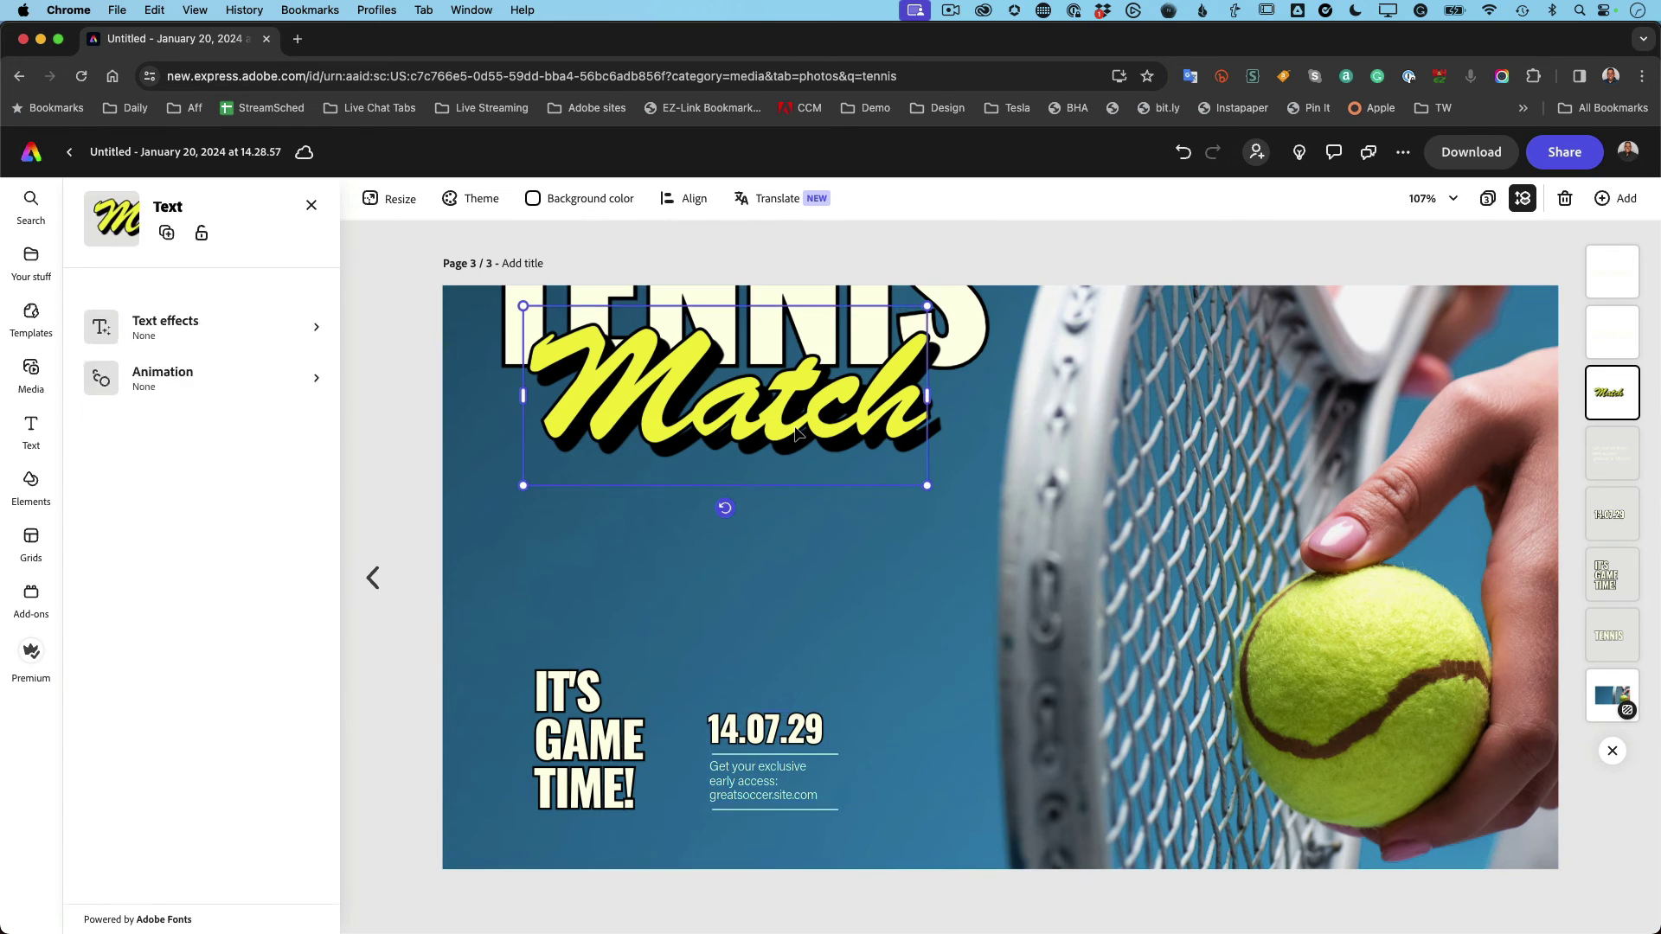
shift+click(769, 305)
drag(769, 304, 765, 409)
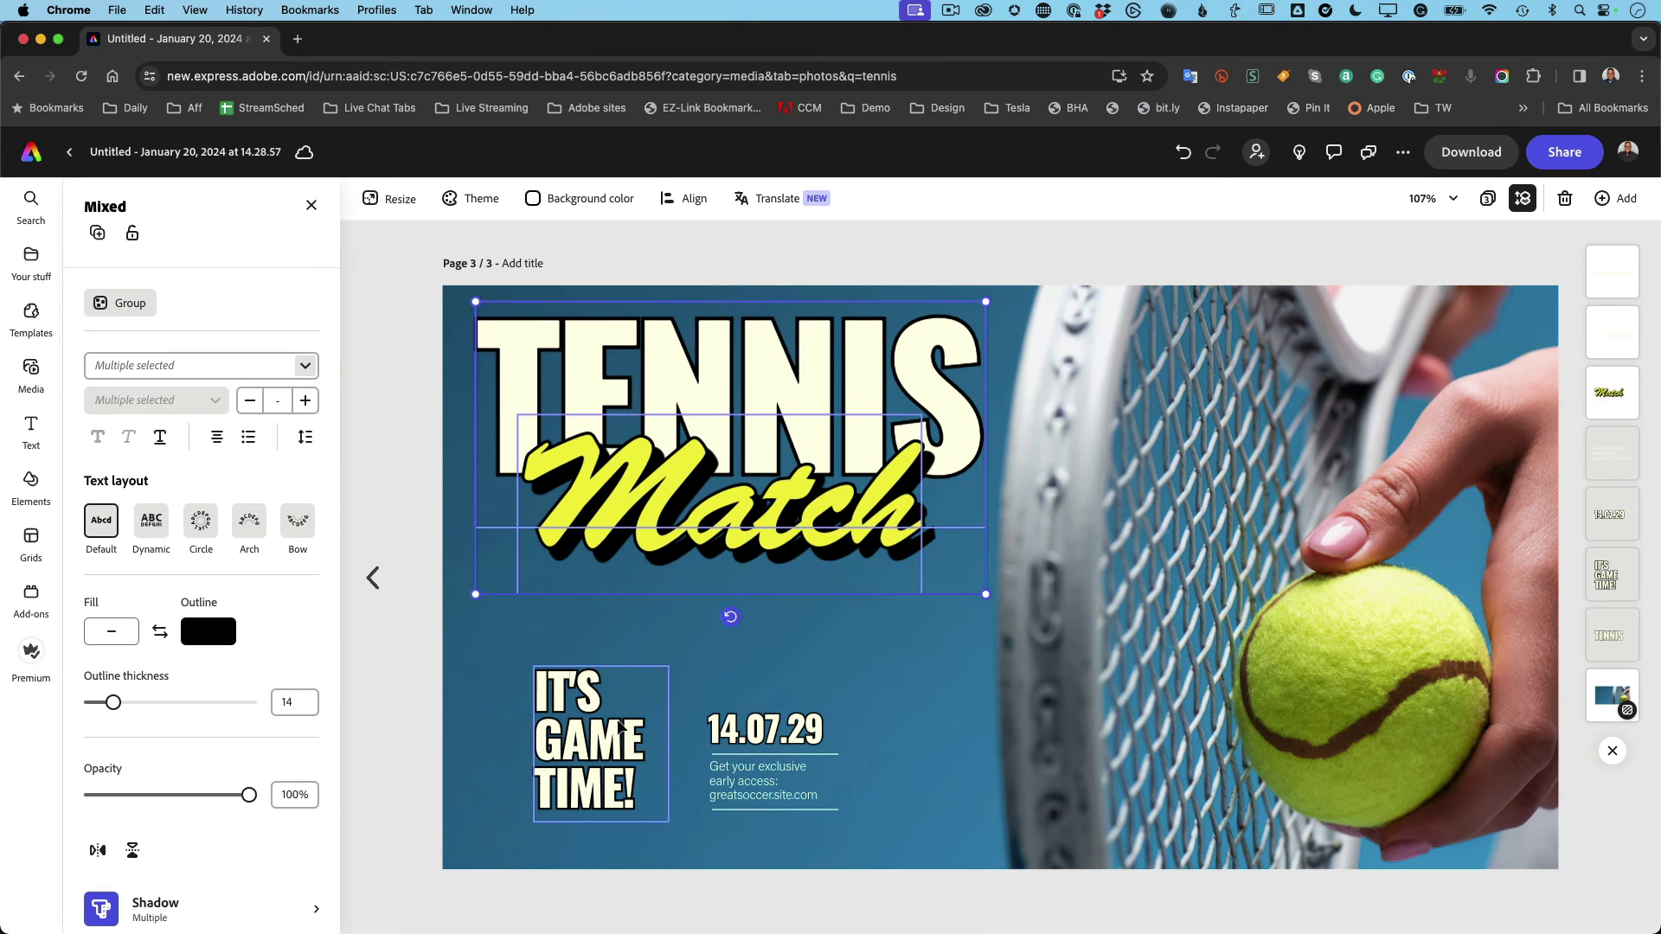
Align IT'S GAME TIME! with the title, enlarge it to size 72, and enlarge the date block.
drag(597, 725, 538, 724)
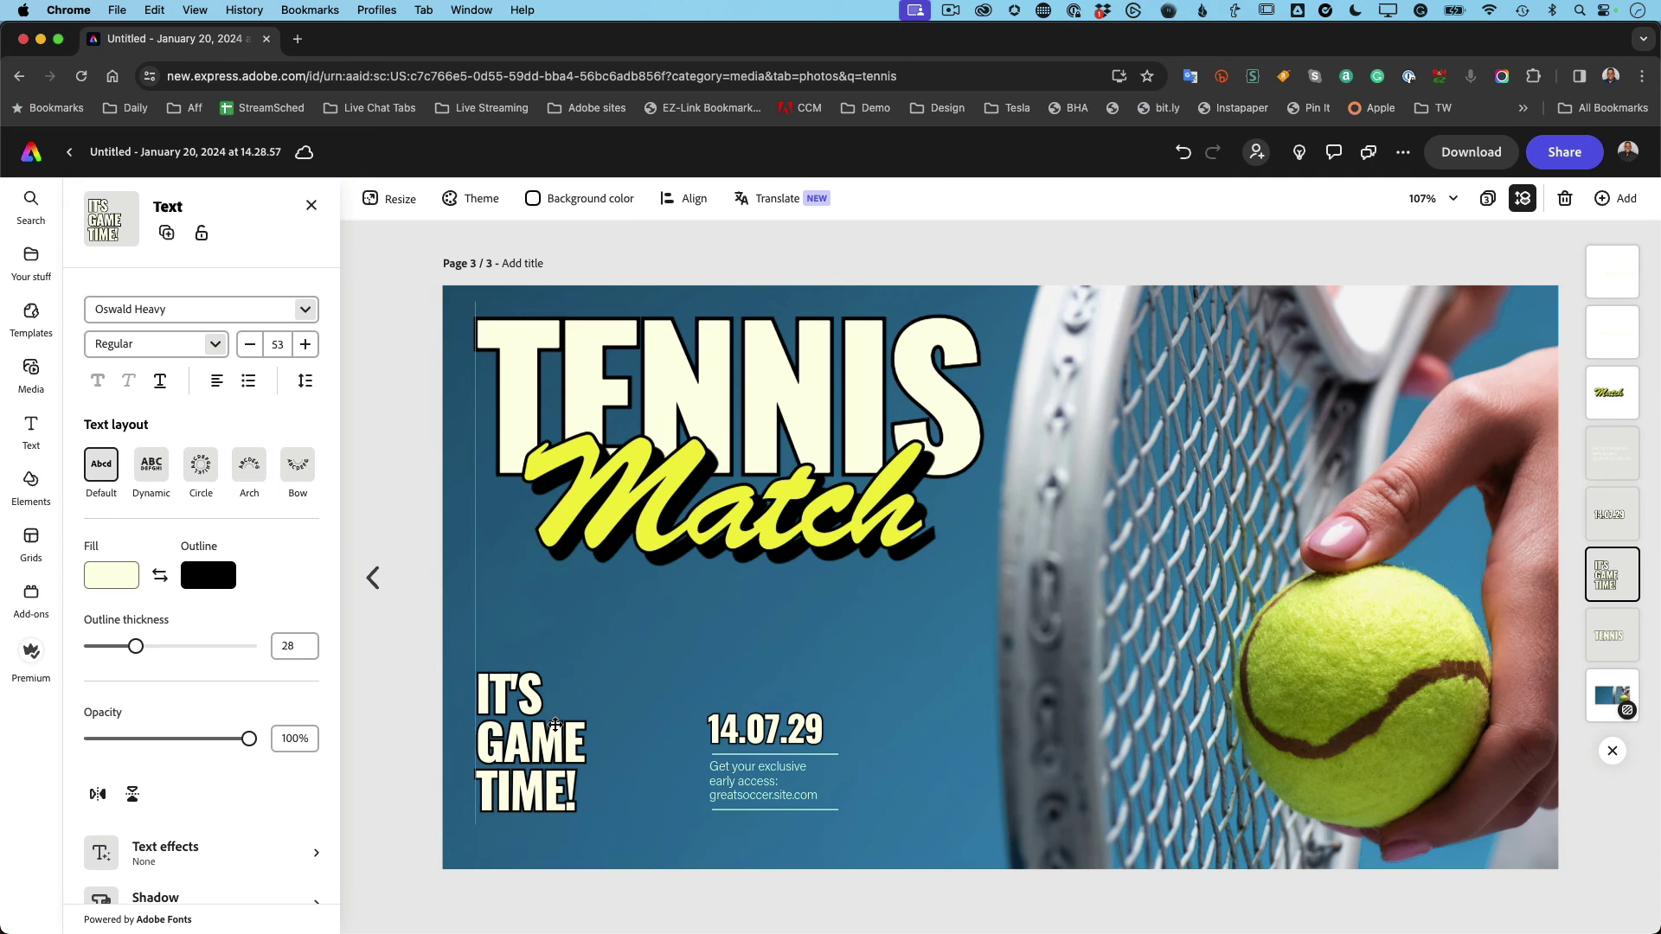
drag(609, 667, 659, 618)
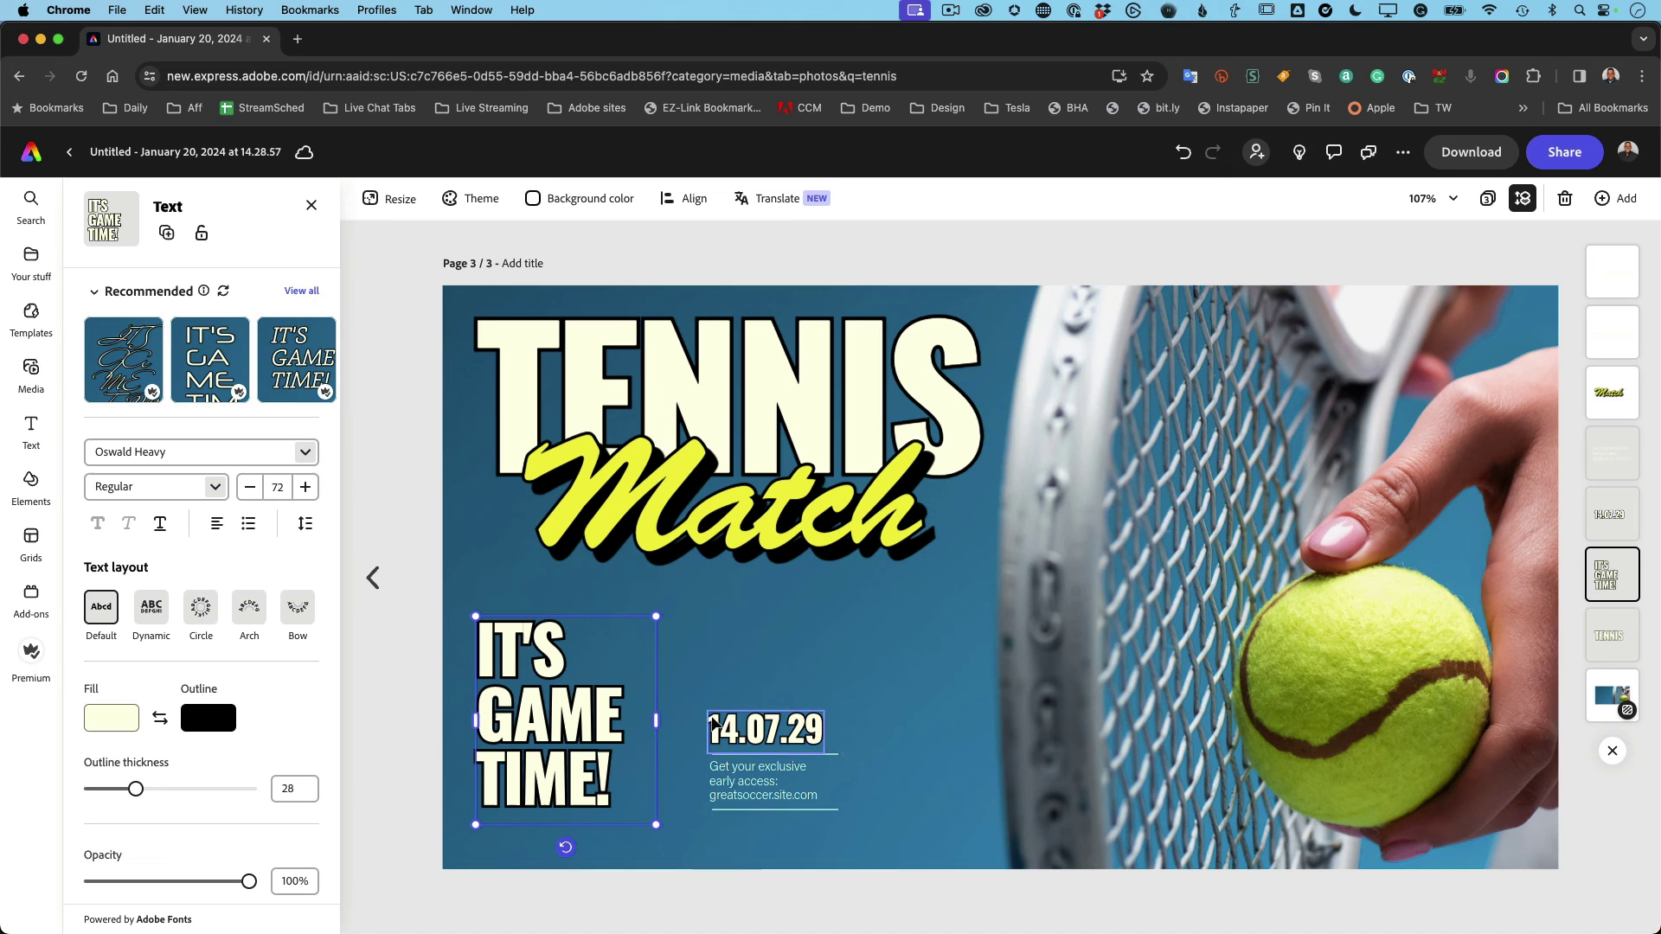
drag(696, 705, 785, 779)
drag(834, 710, 907, 678)
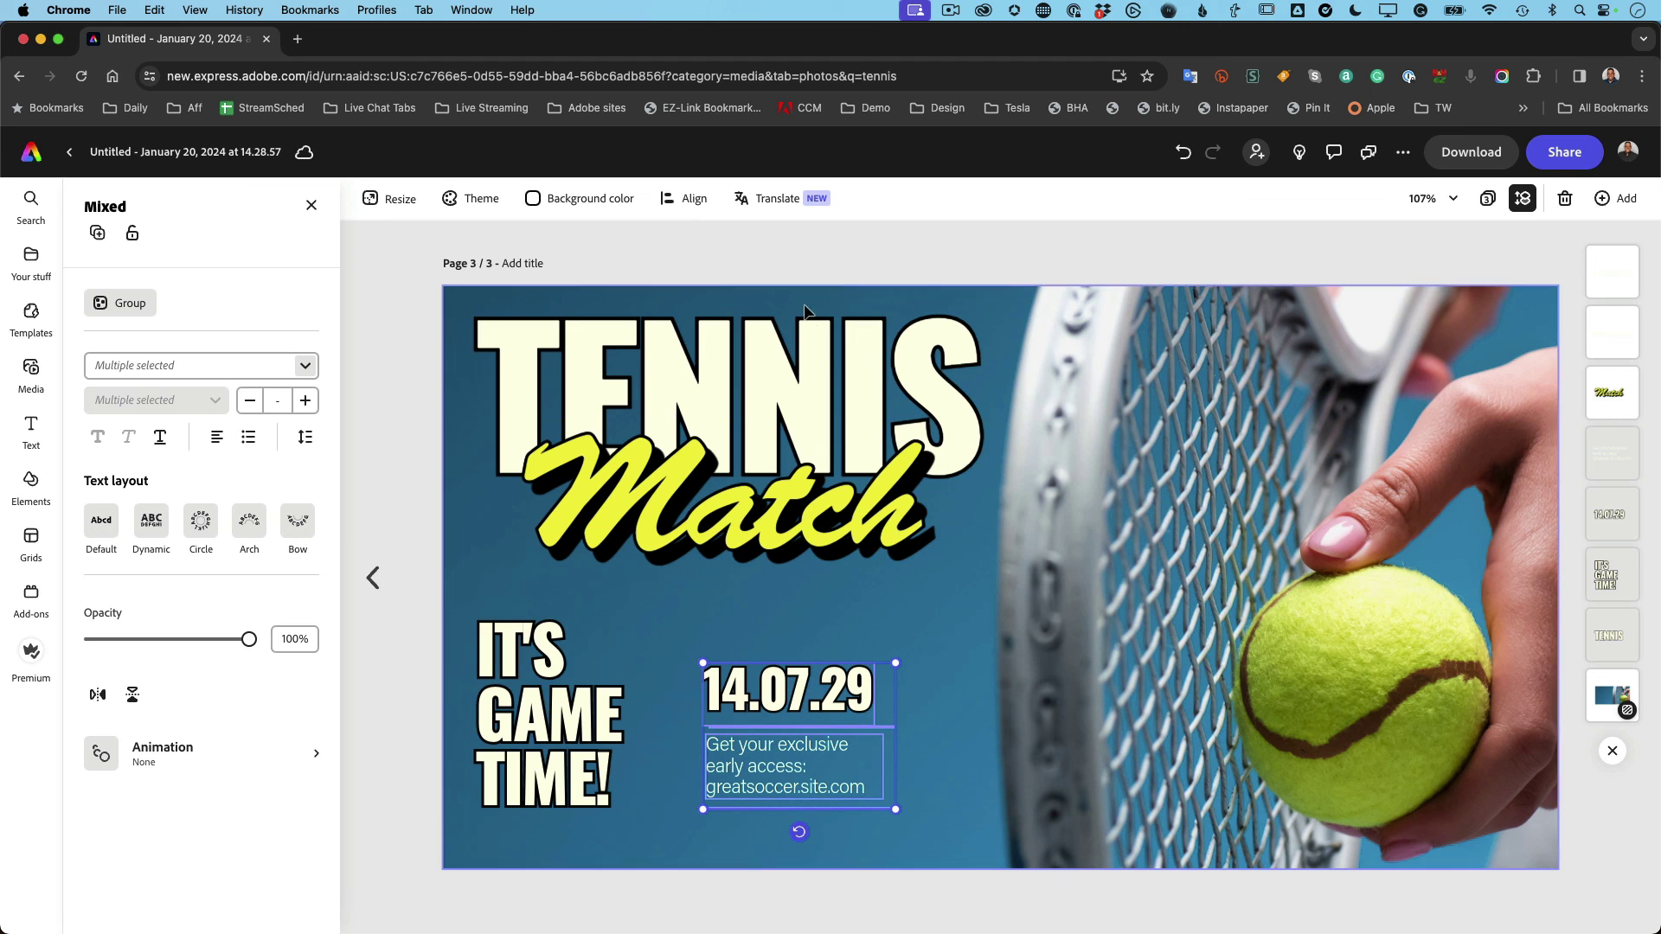
Deselect the text and step back through the story page to the 1080 × 1080 square post.
click(796, 277)
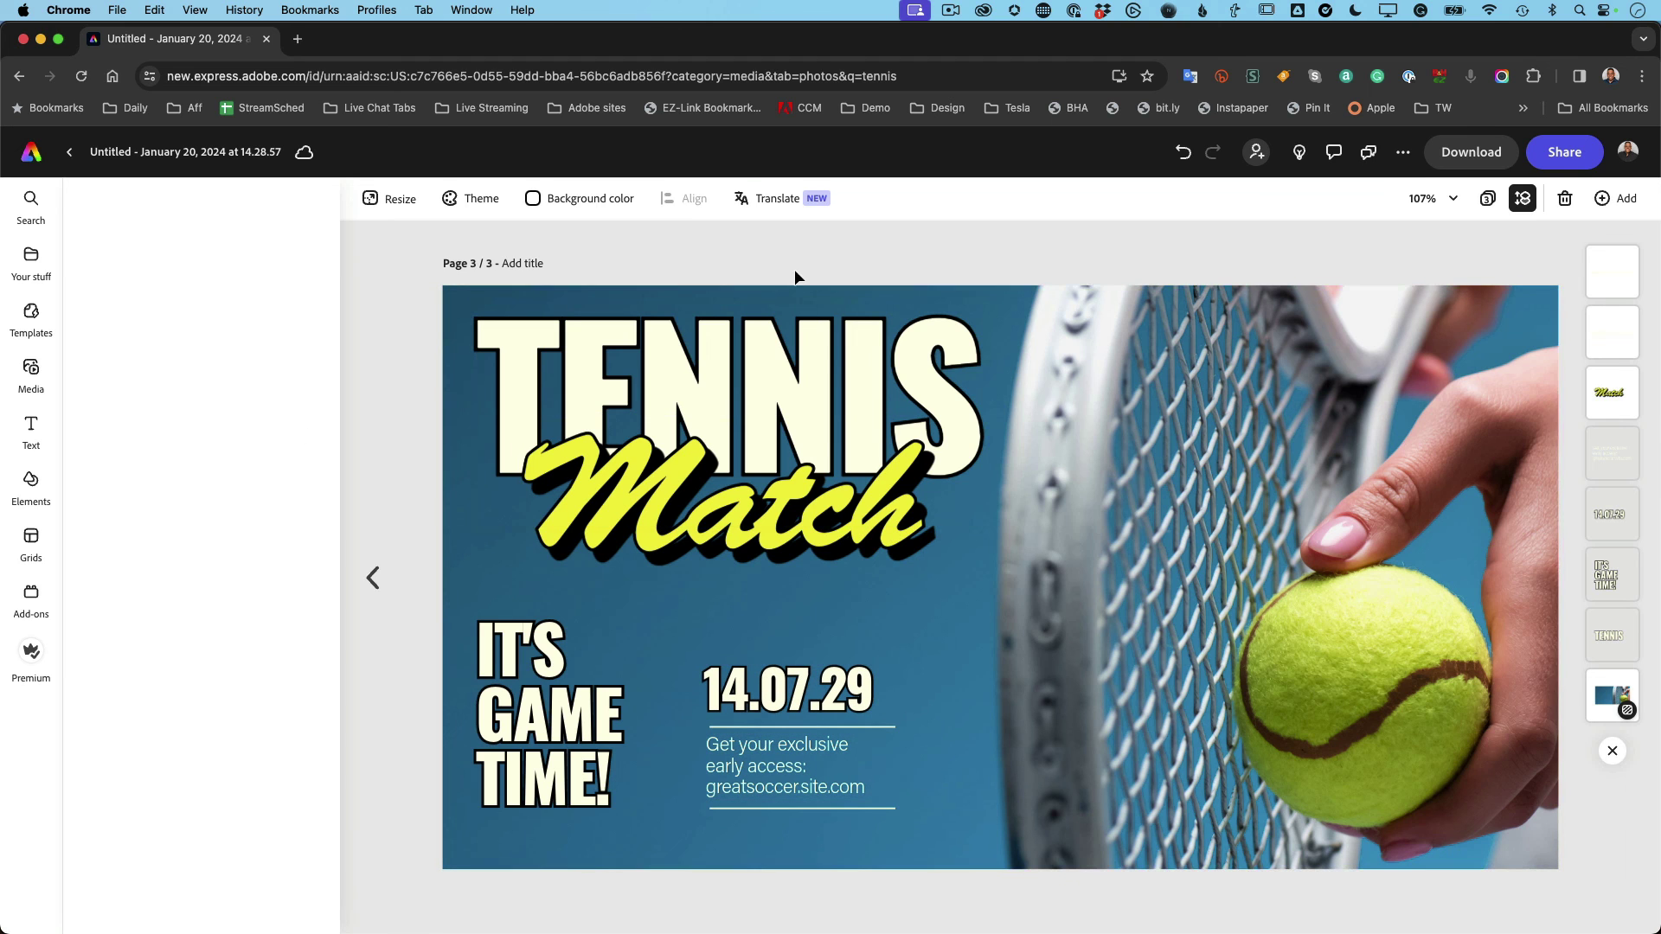
click(374, 578)
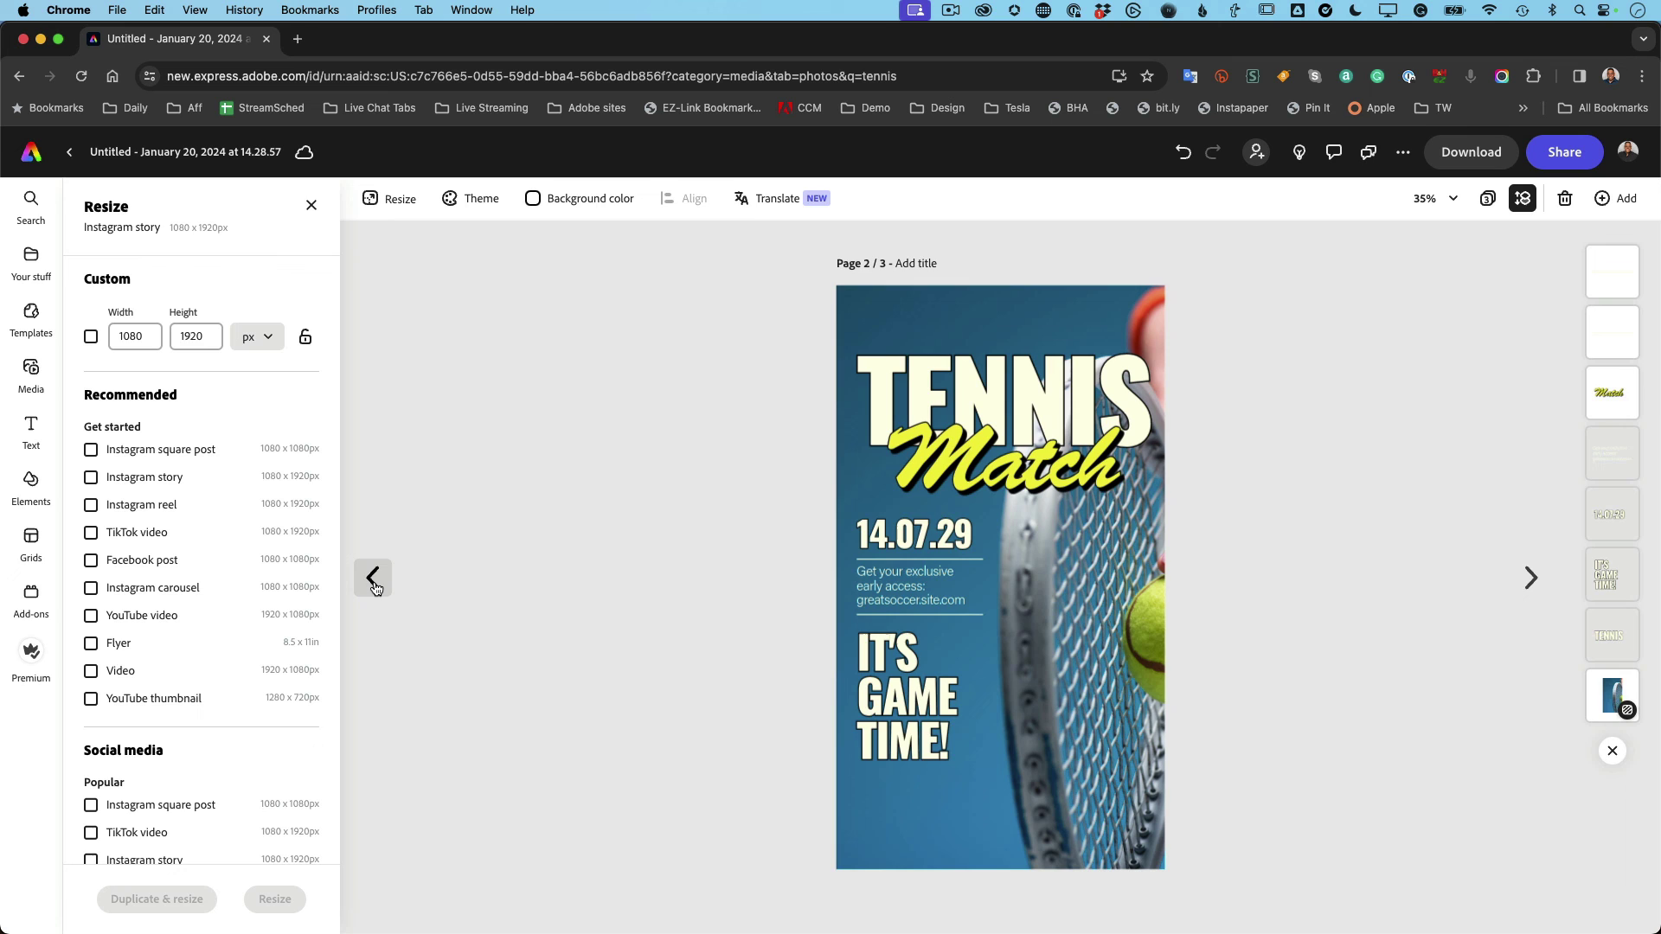
click(373, 583)
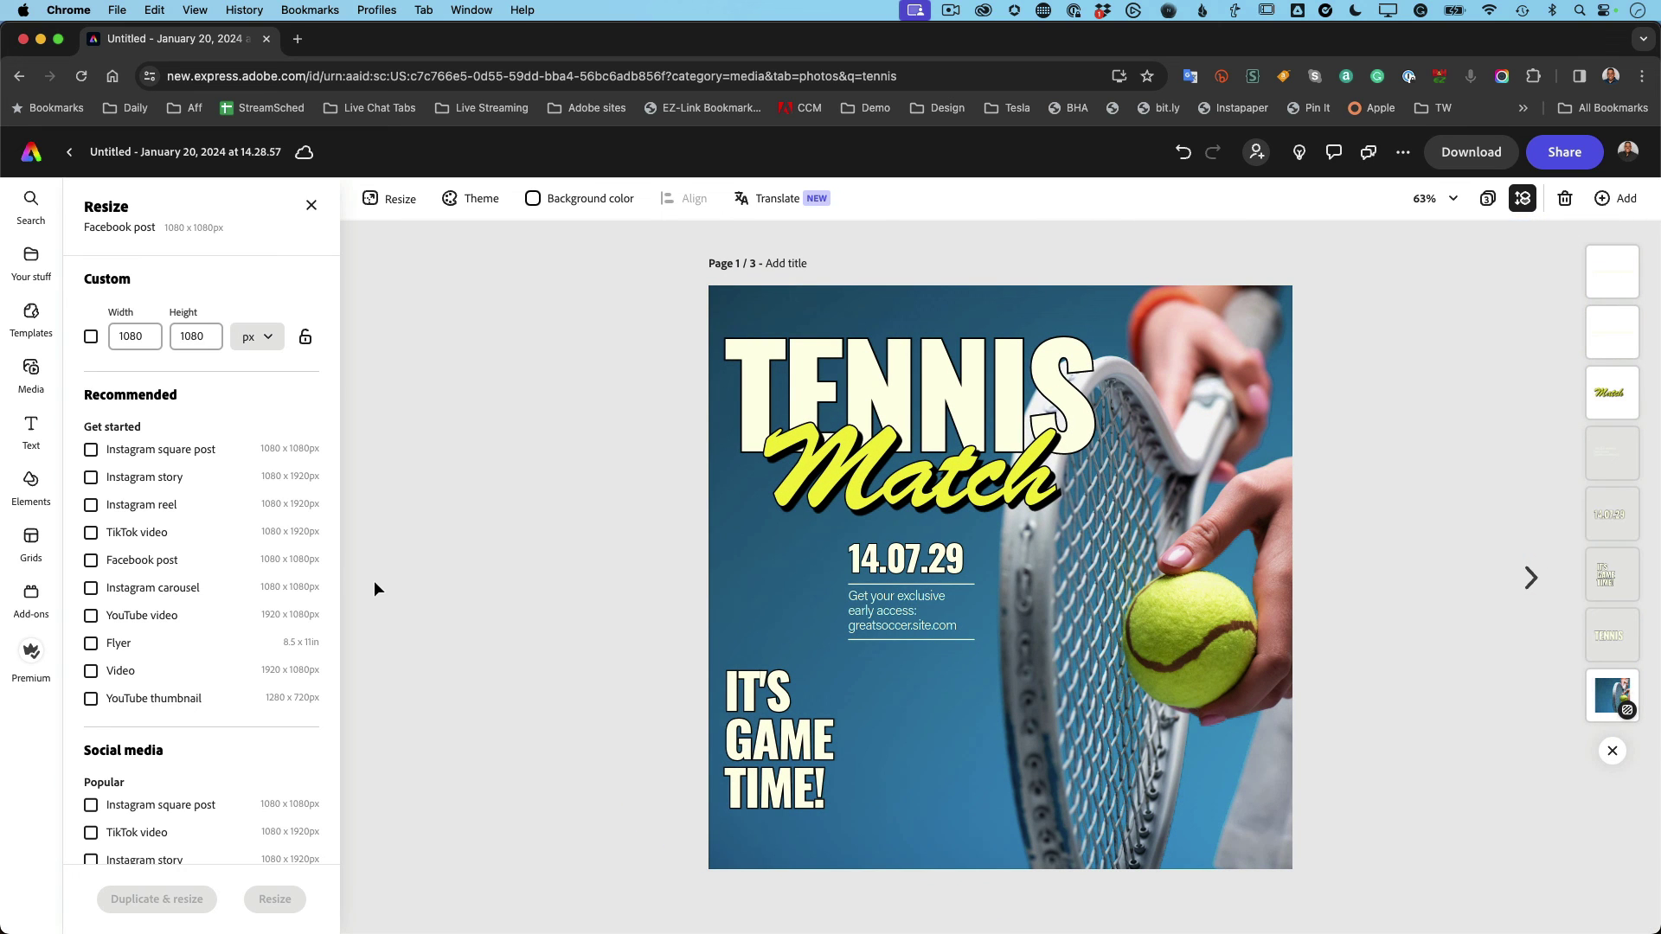